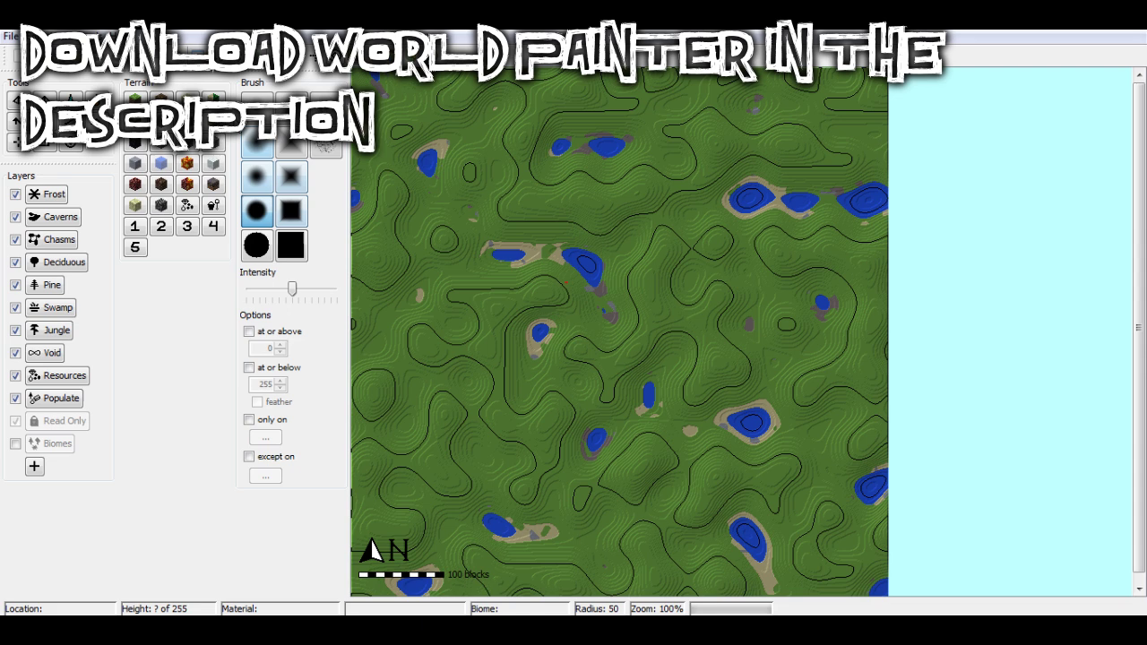
Start creating a new world and discard the unsaved changes to the current one.
left_click(10, 37)
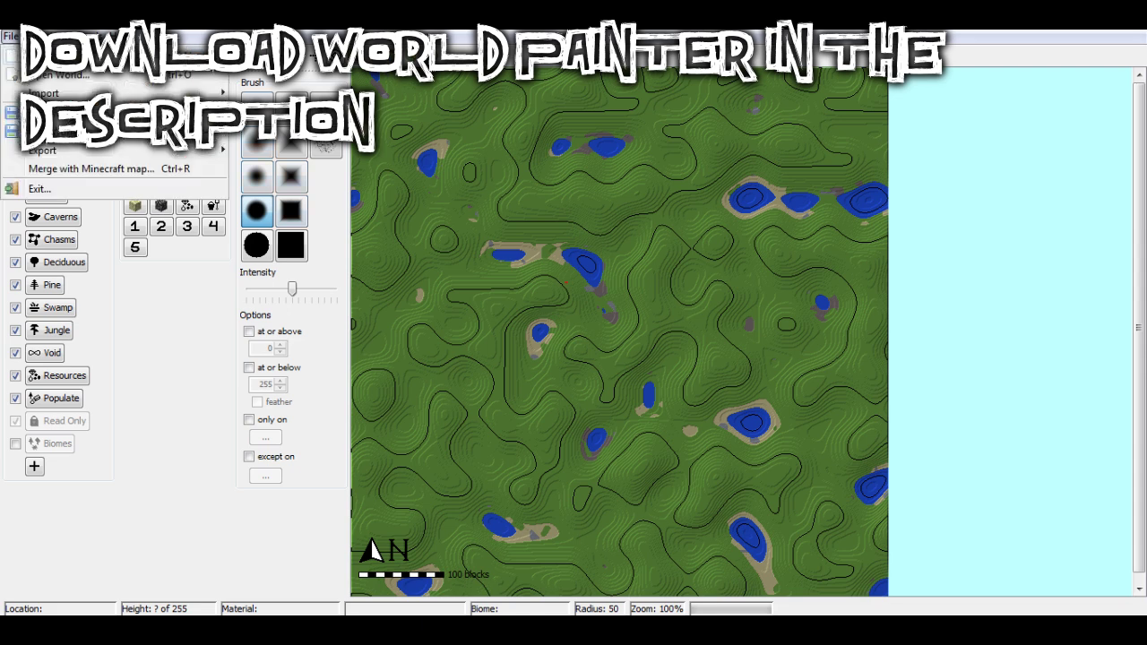
left_click(39, 188)
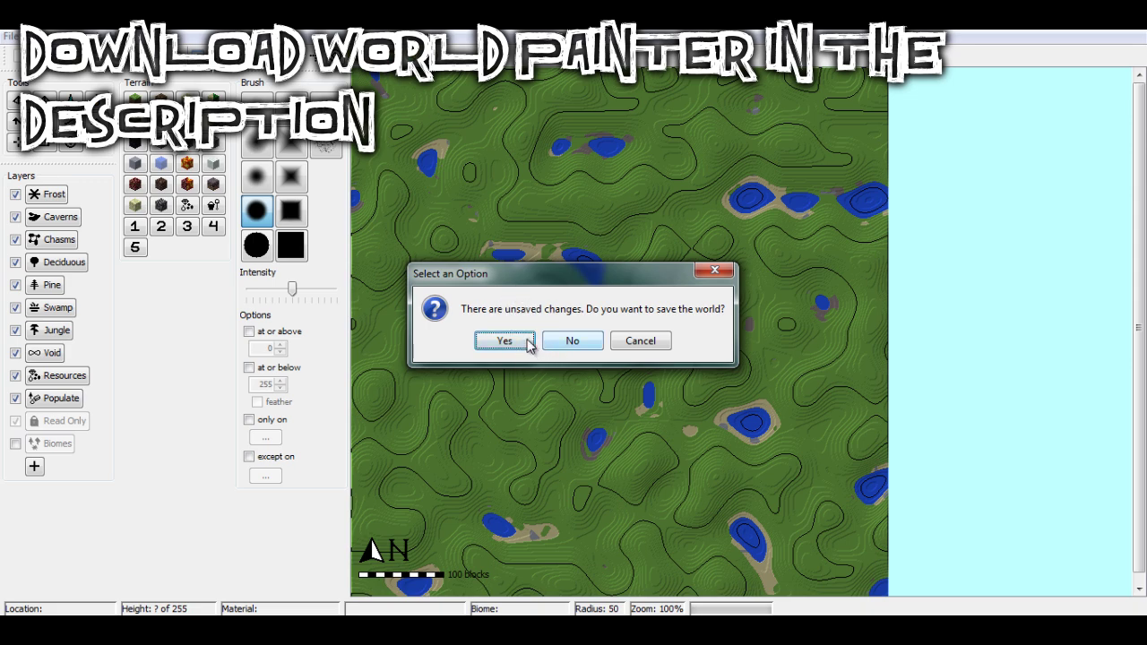
left_click(572, 341)
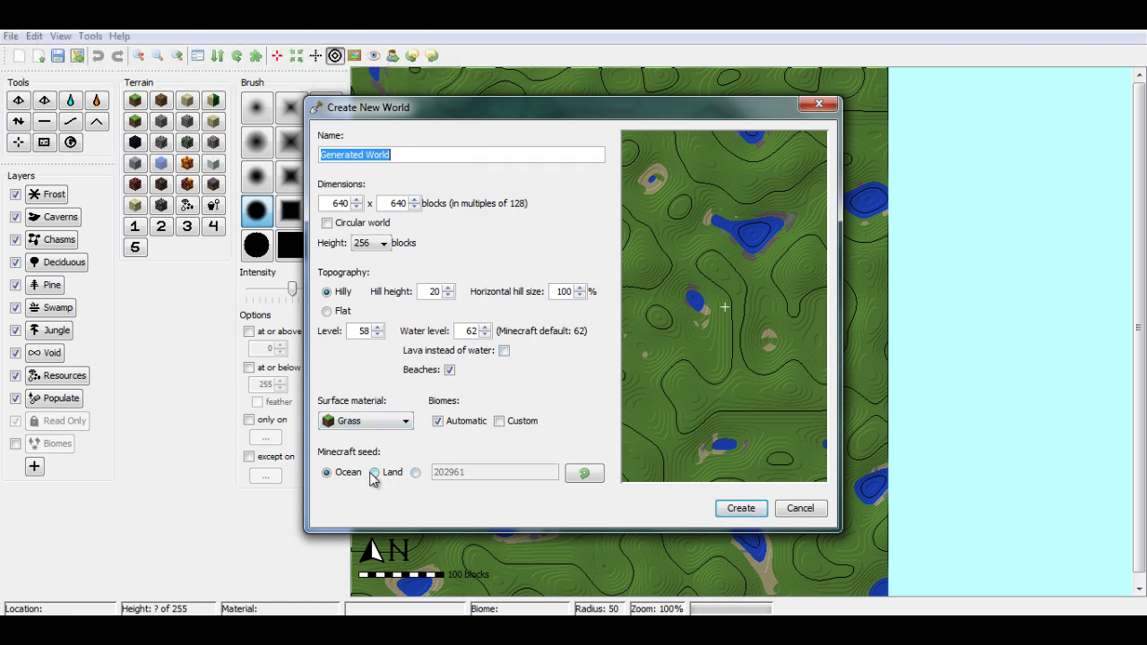
Enlarge the new world's preview, choose the Ocean seed and make the world circular.
left_click(333, 477)
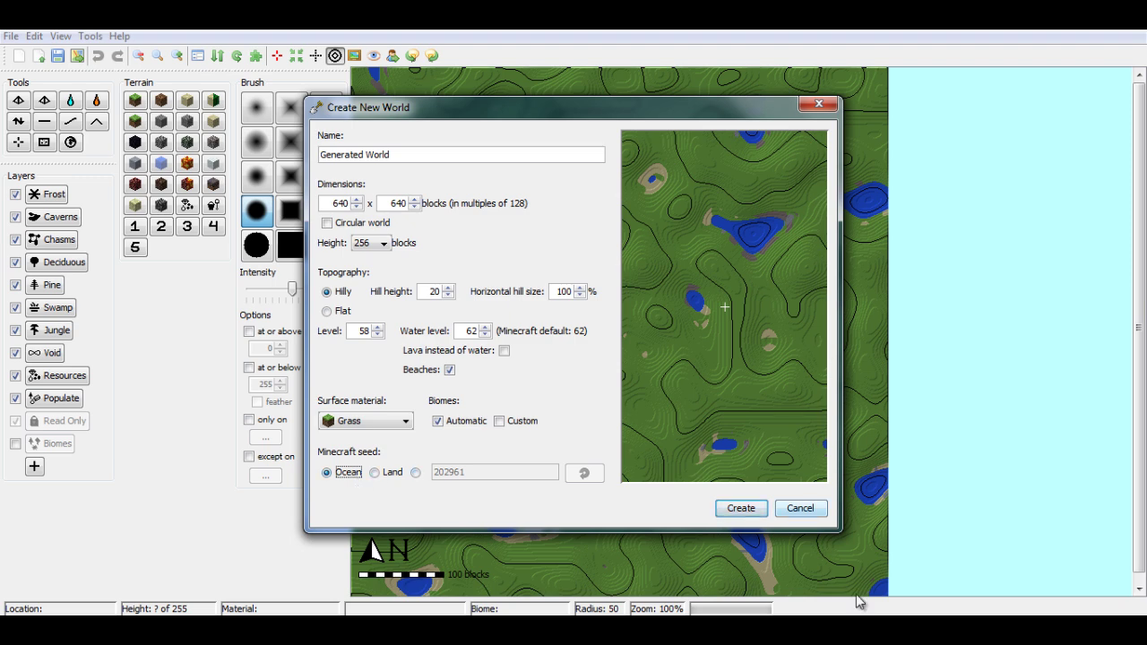
left_click_drag(836, 534, 1018, 591)
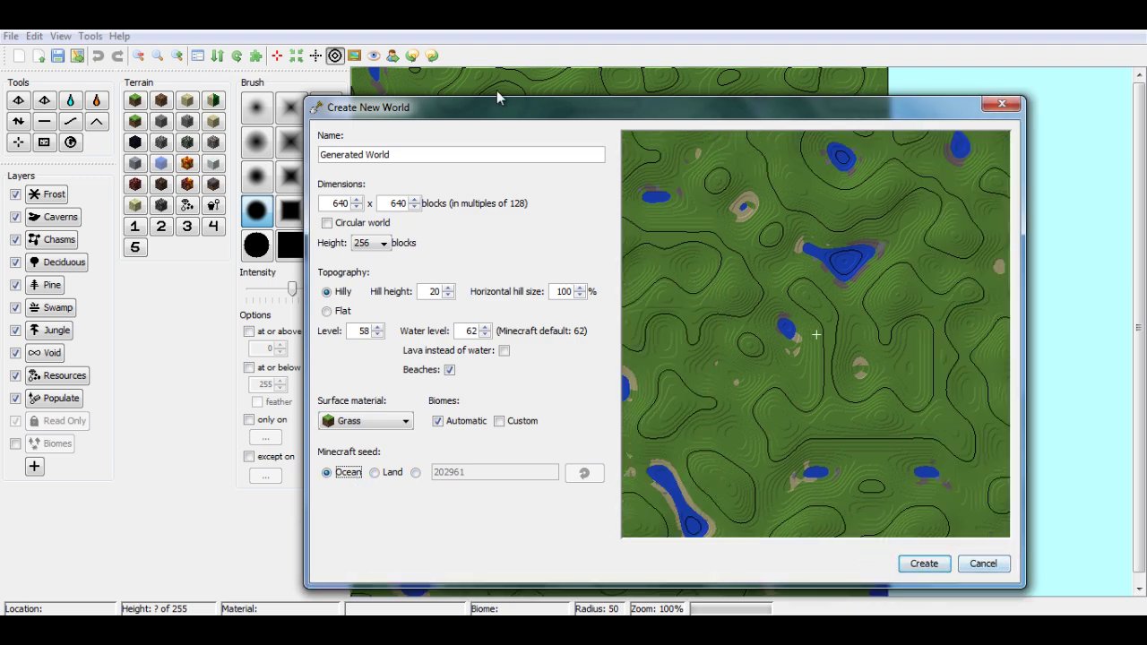
left_click_drag(490, 111, 328, 88)
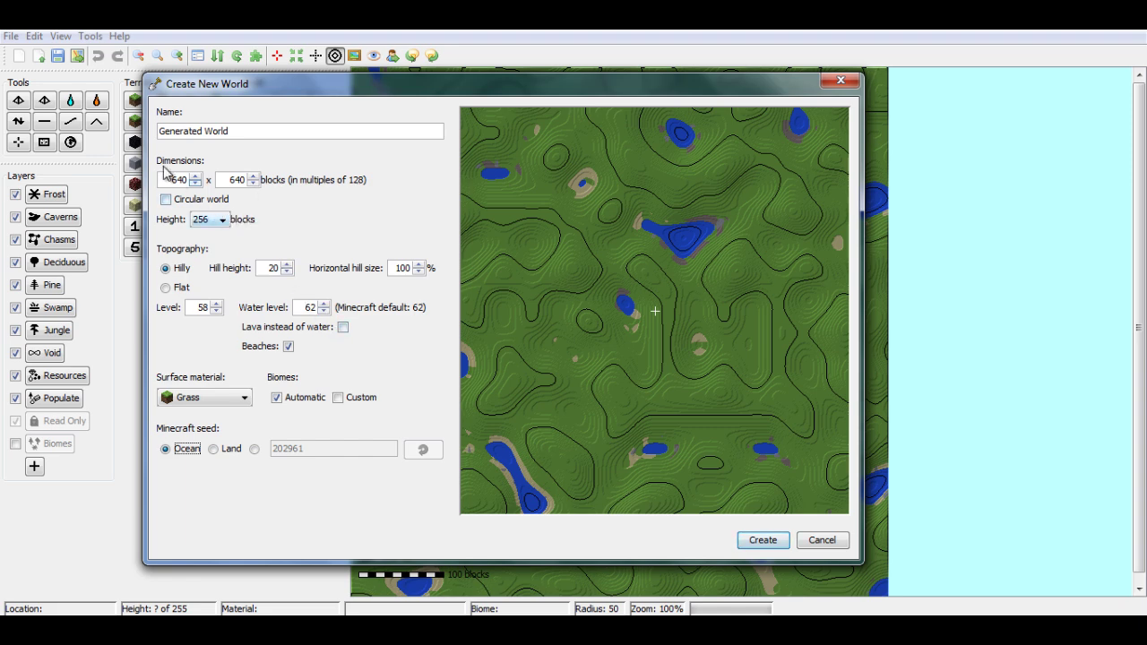
left_click(166, 199)
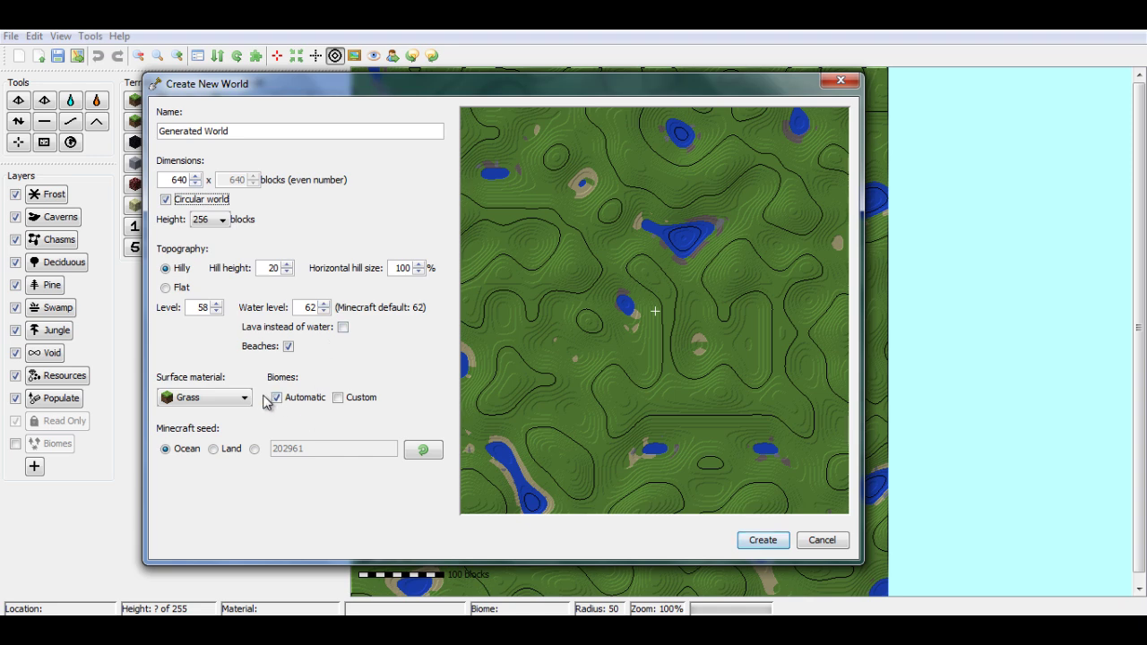
Browse the available surface materials and set the new world's surface material to Sandstone.
left_click(204, 401)
scroll(223, 509, "down", 1)
scroll(220, 515, "down", 5)
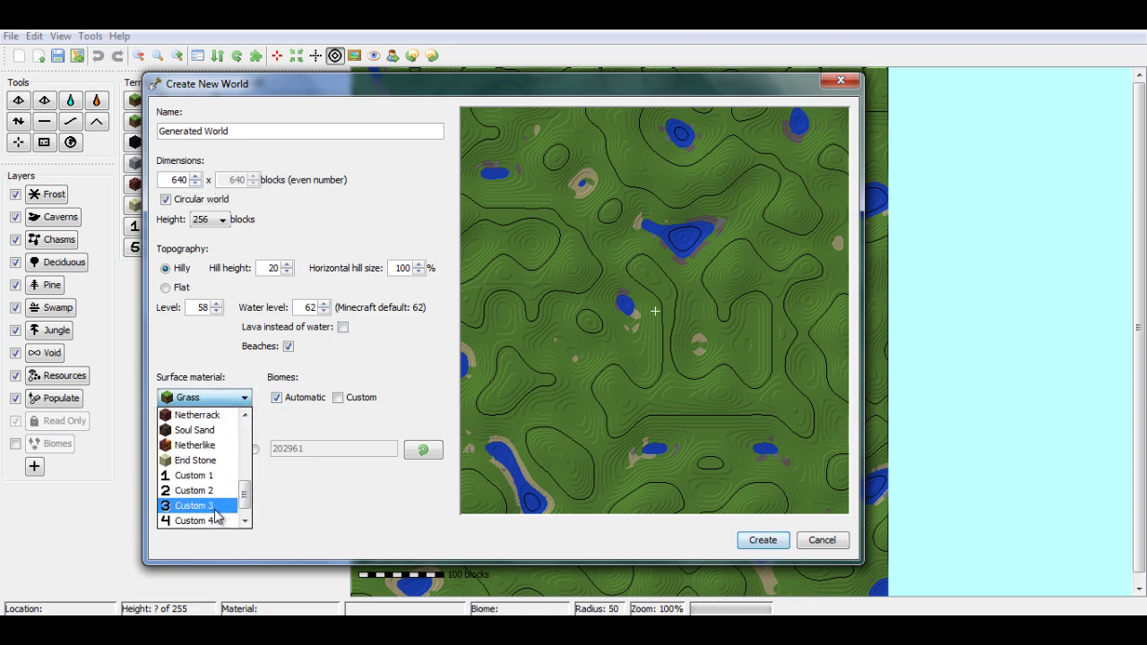
scroll(221, 508, "up", 8)
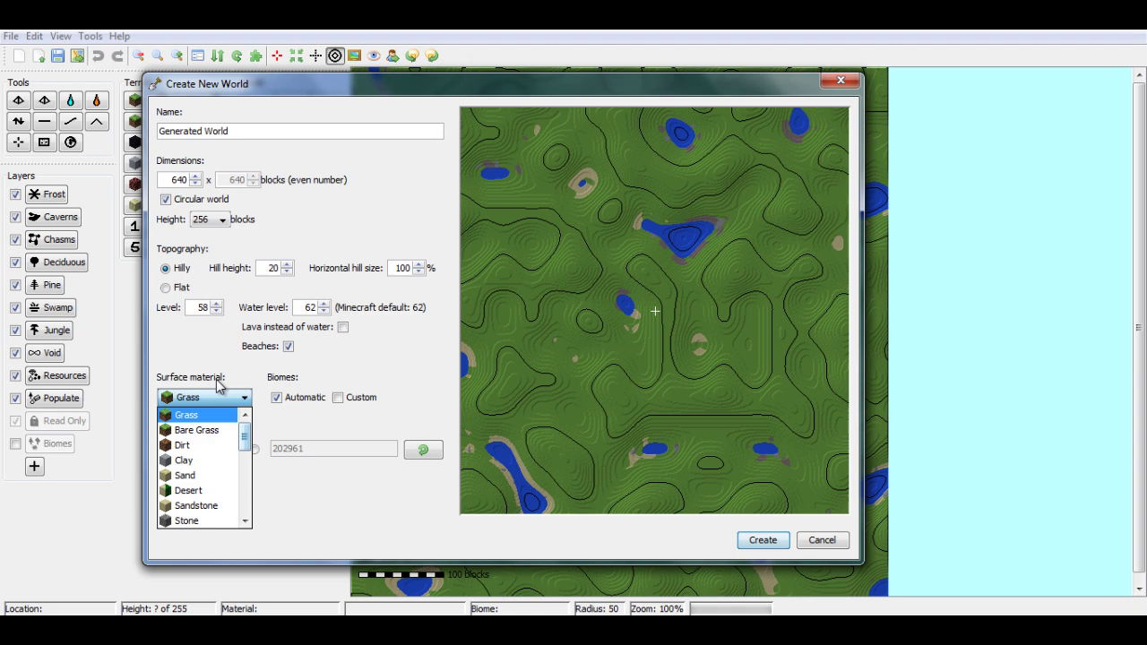
left_click(170, 352)
left_click(212, 396)
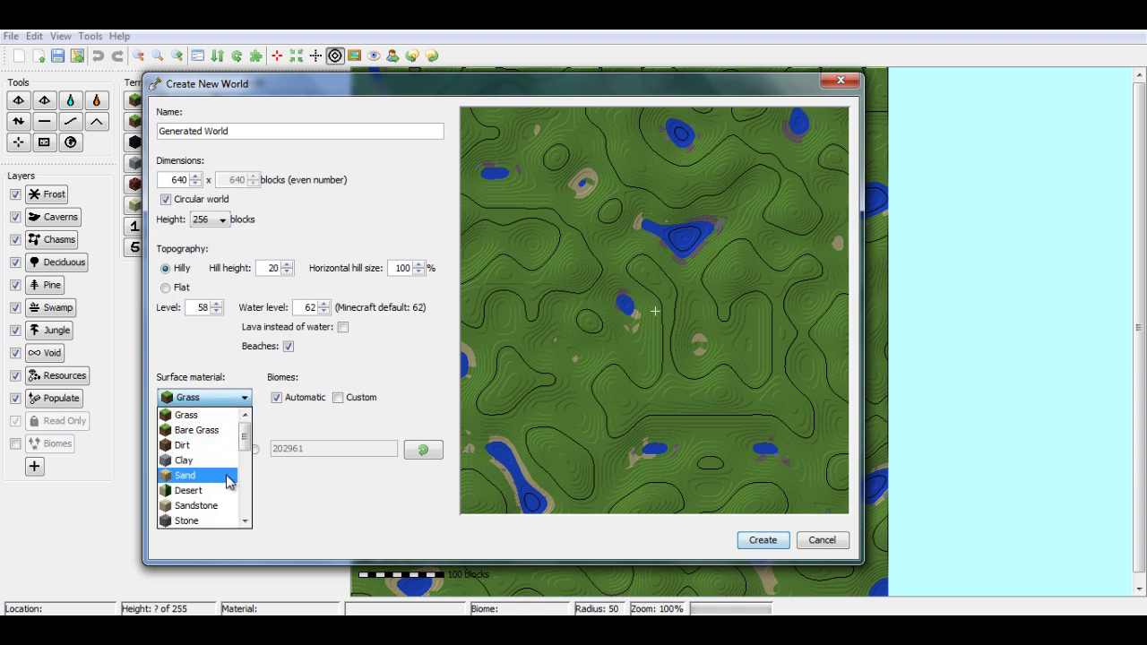
scroll(208, 488, "down", 2)
scroll(206, 511, "down", 2)
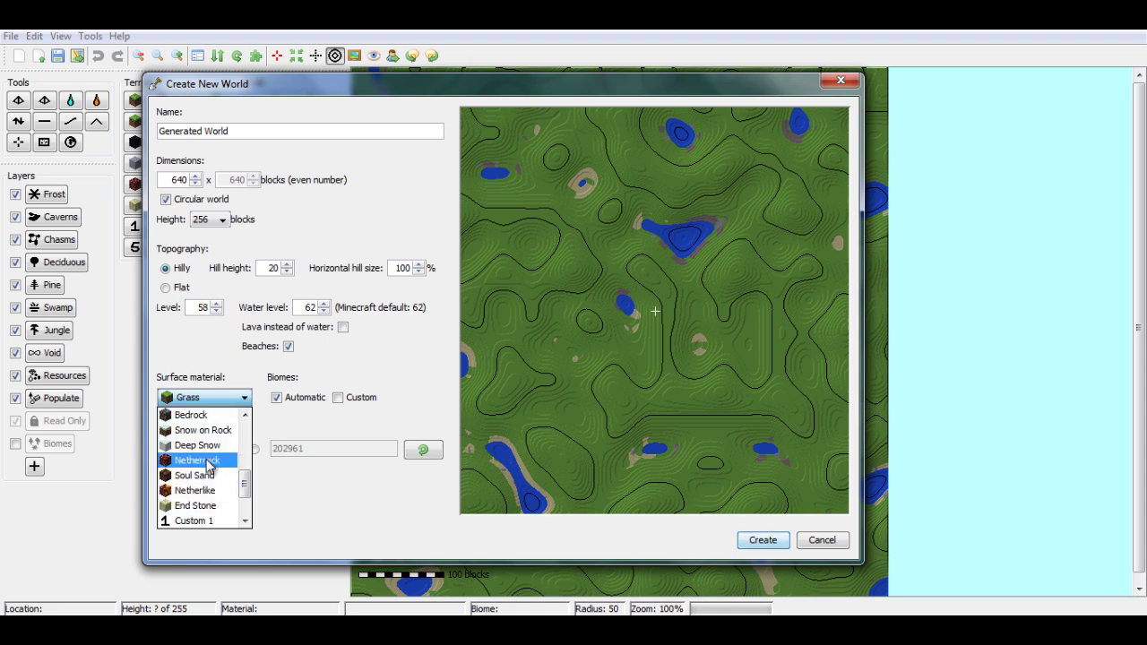
scroll(208, 444, "up", 1)
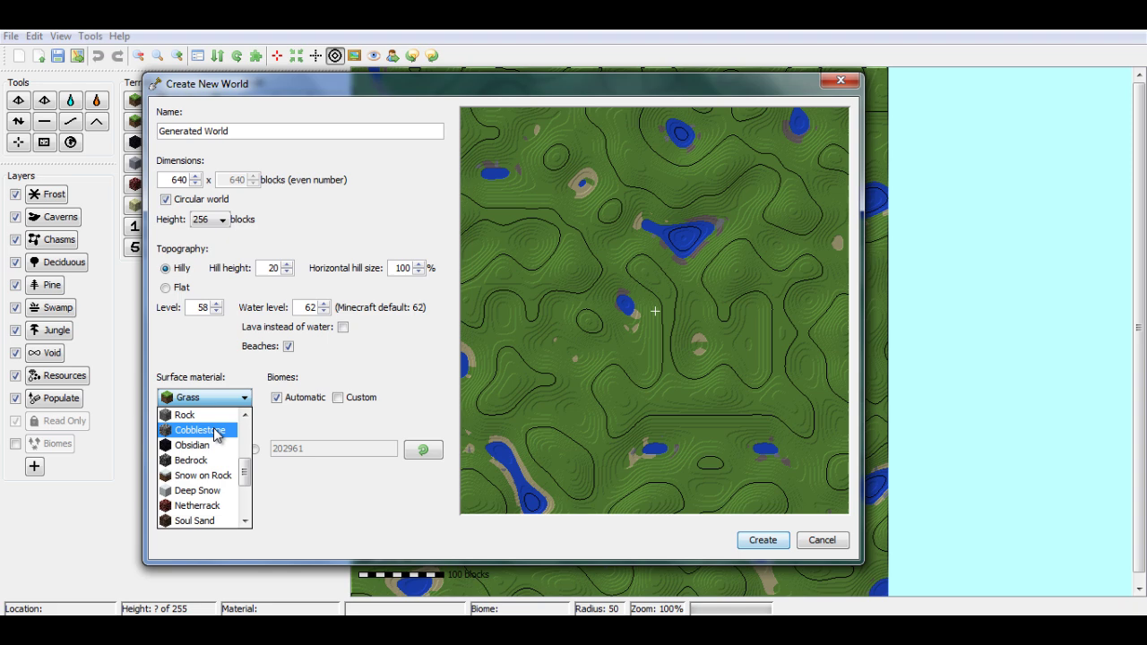
scroll(205, 455, "up", 1)
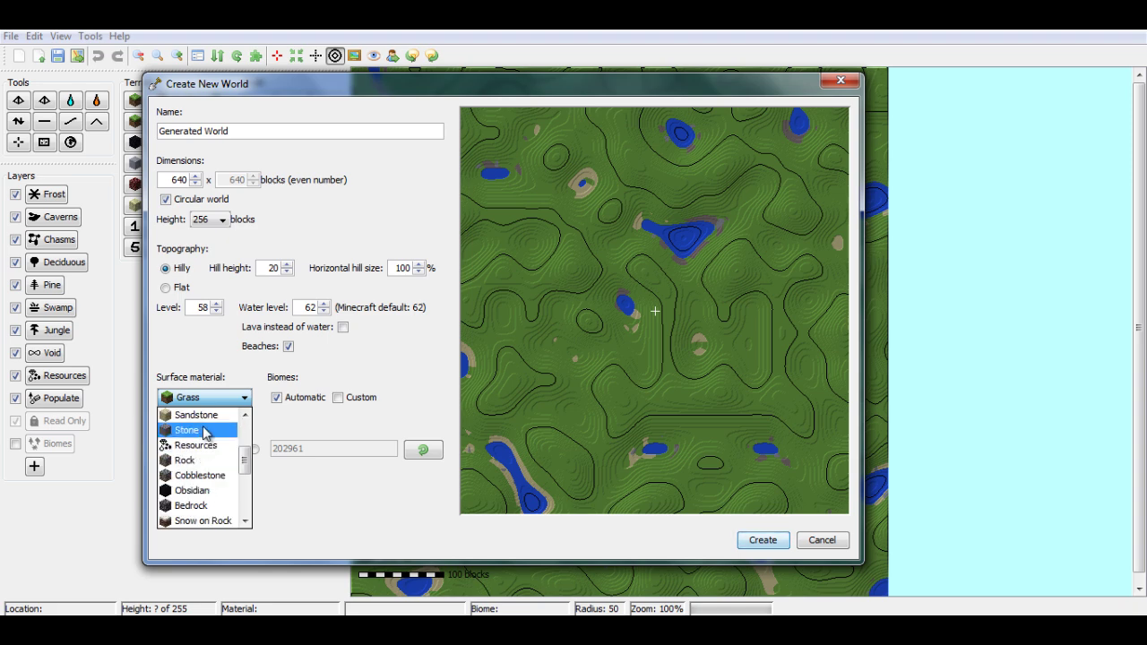
left_click(199, 415)
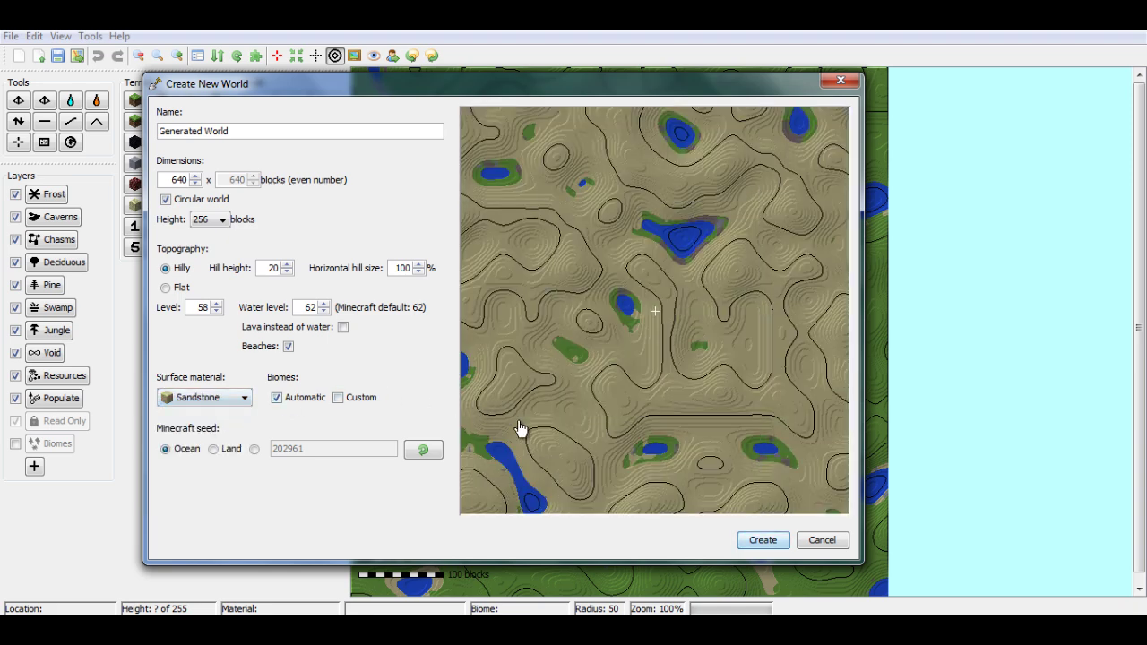
Switch the new world's biomes to Custom and create the world.
left_click(338, 397)
left_click(287, 396)
left_click(763, 541)
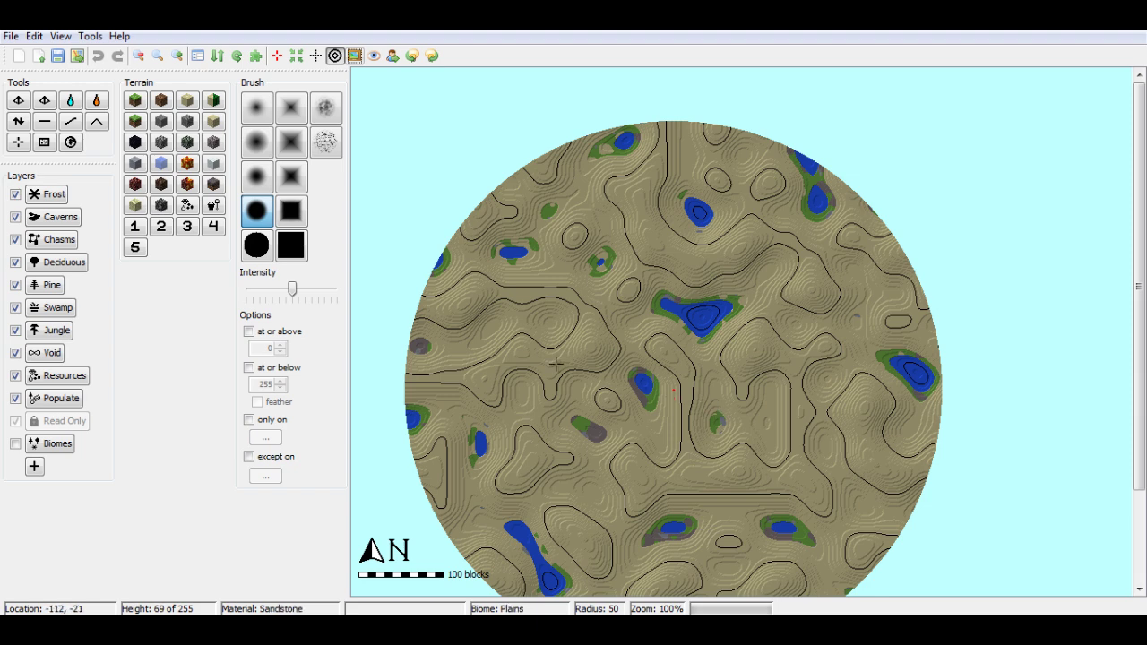
Raise two adjoining pyramids northwest of the map's centre, the second slightly northeast of the first.
left_click(19, 101)
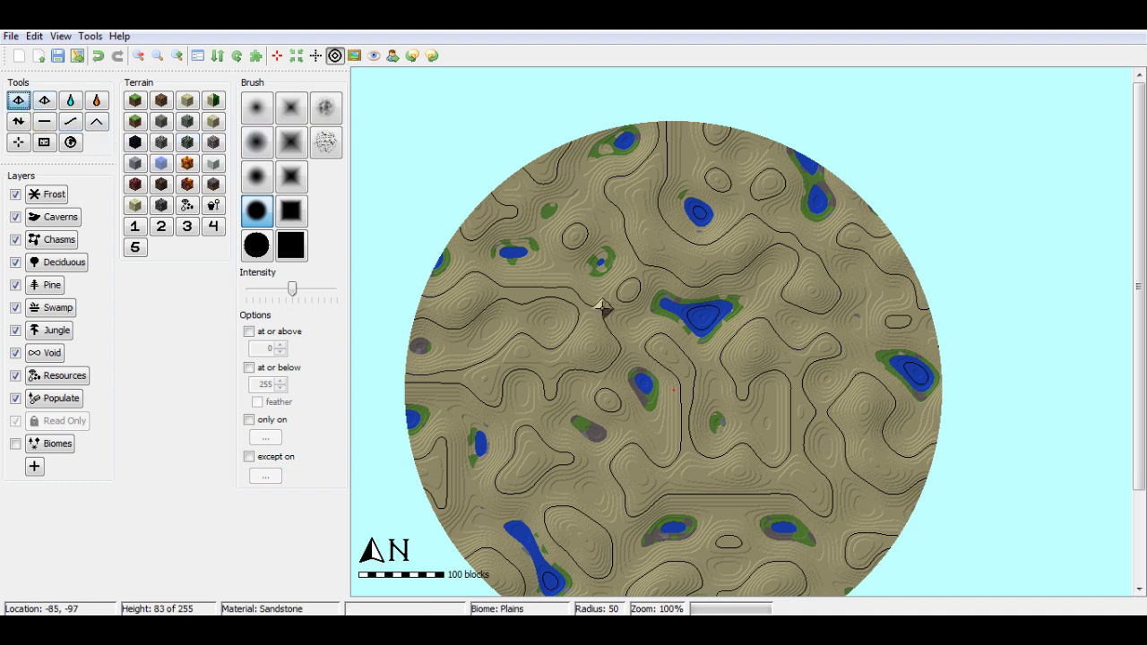
left_click_drag(603, 308, 603, 307)
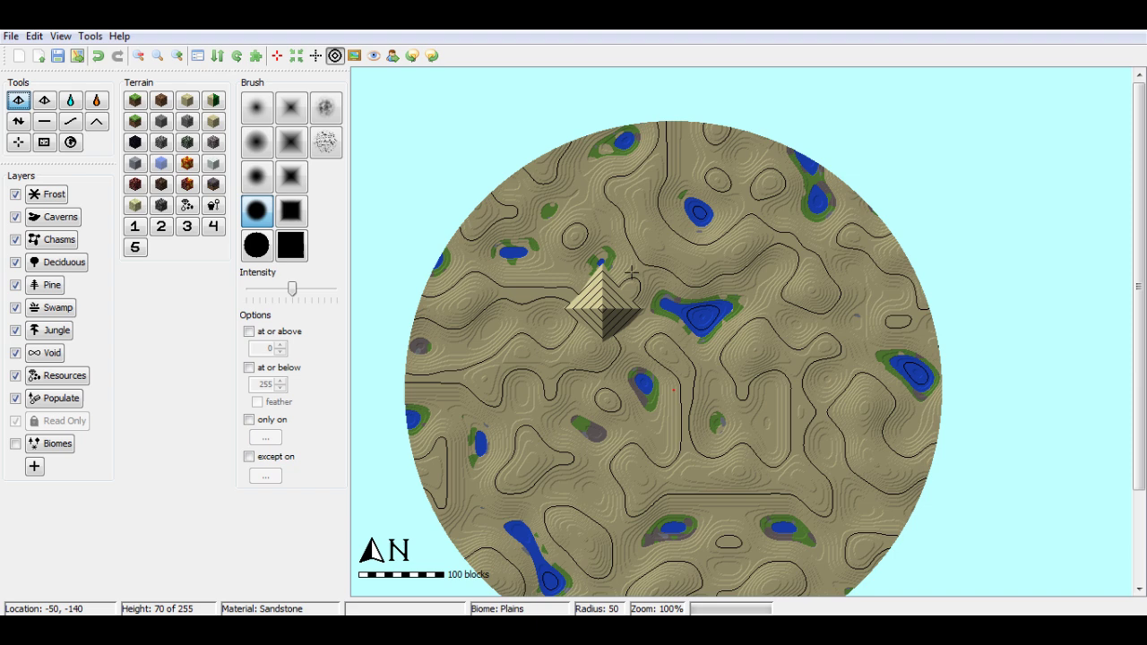
left_click_drag(631, 271, 624, 267)
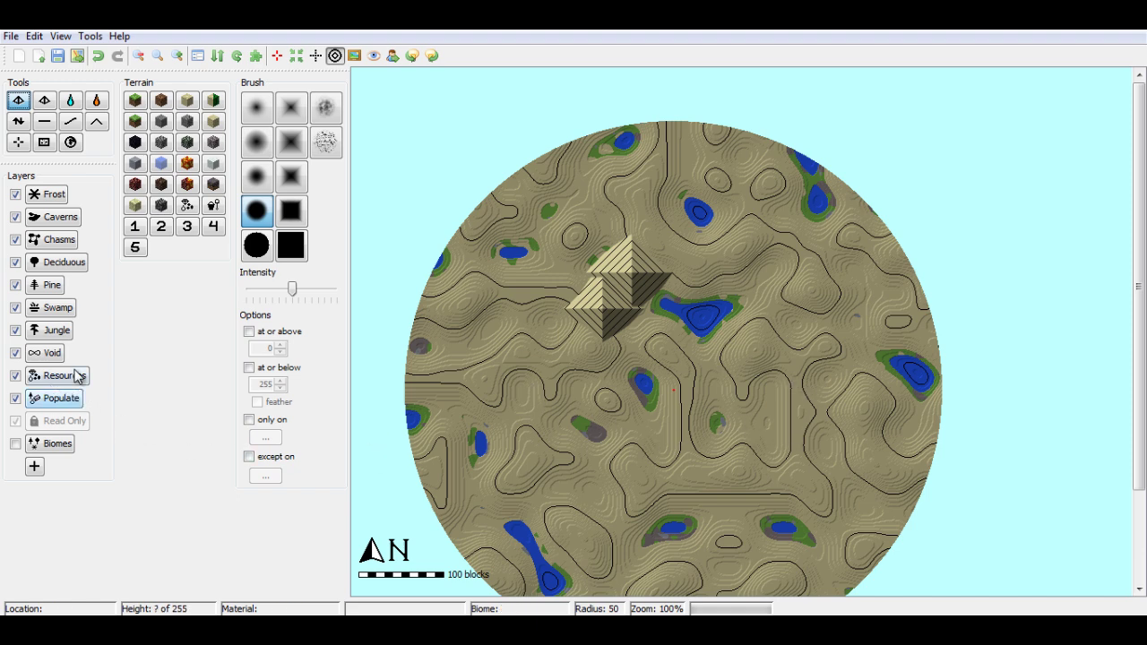
Choose the small soft round brush and flood the low ground around the southwestern lake with water.
left_click(263, 116)
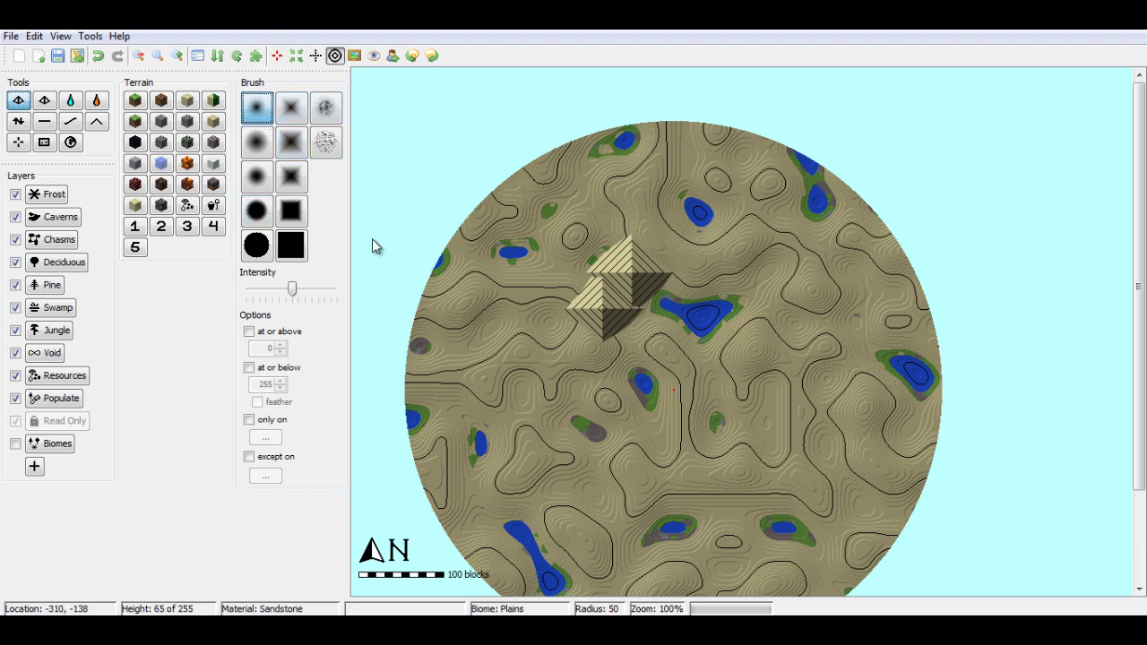
left_click(24, 106)
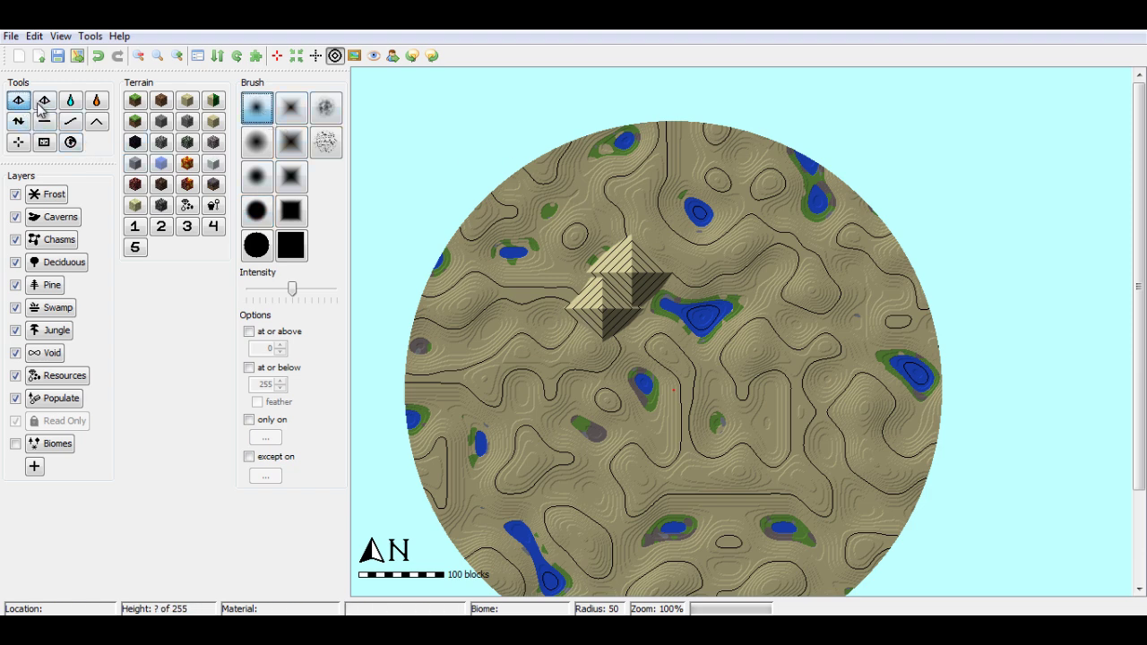
left_click(77, 103)
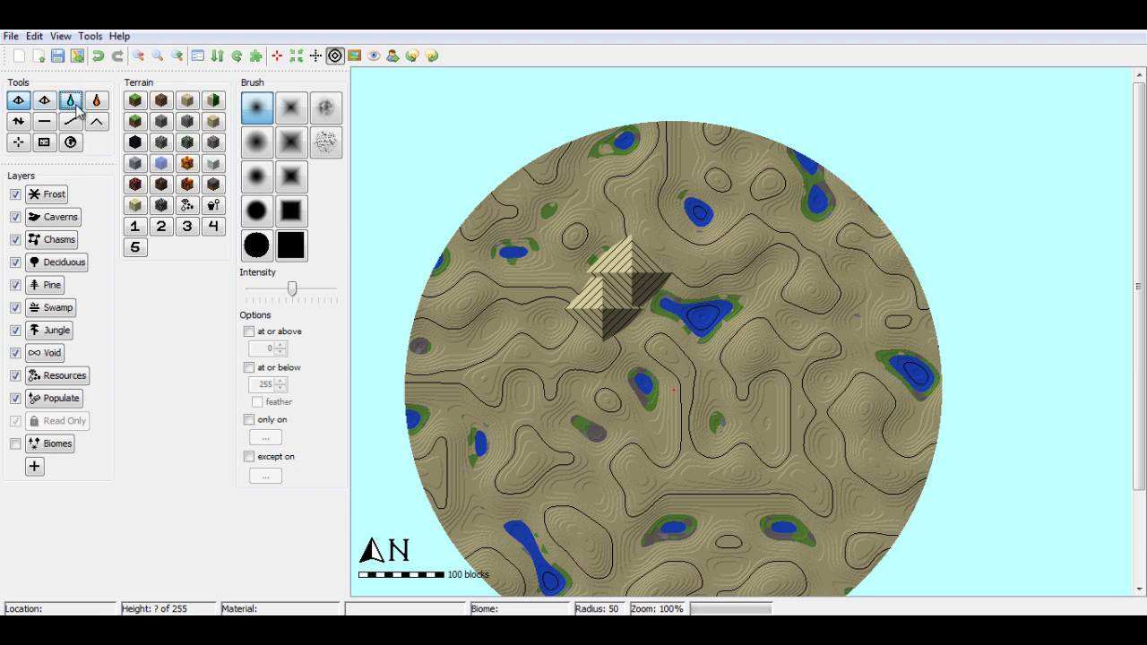
left_click(521, 527)
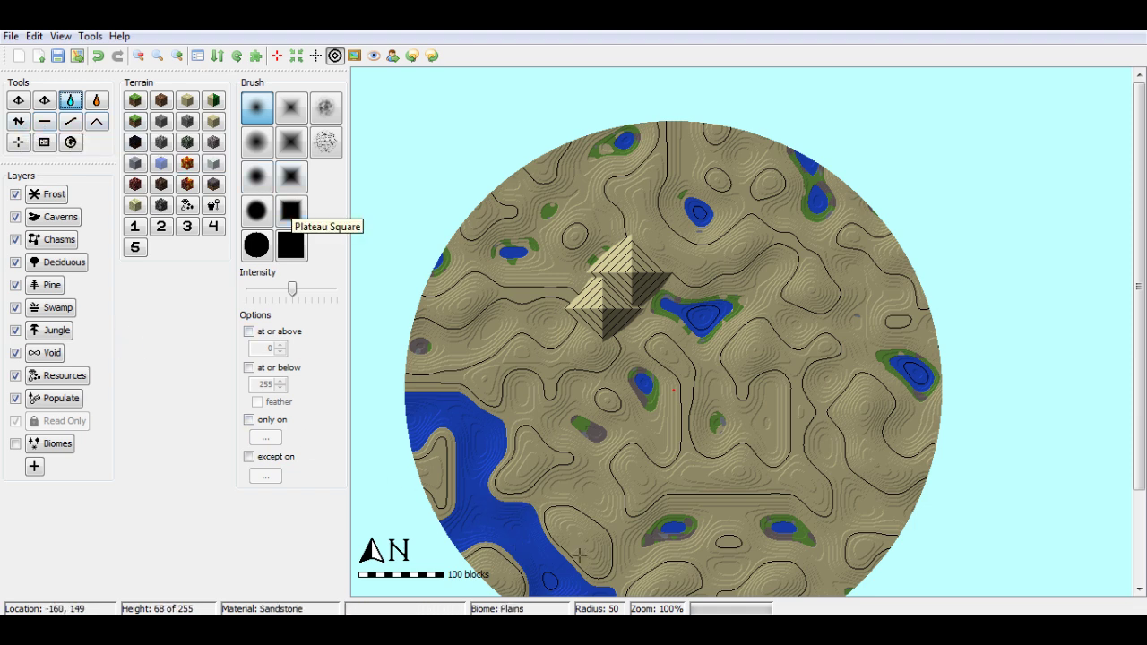
Flood the two small southern lakes with water up to level 68 so that they merge.
left_click(674, 530)
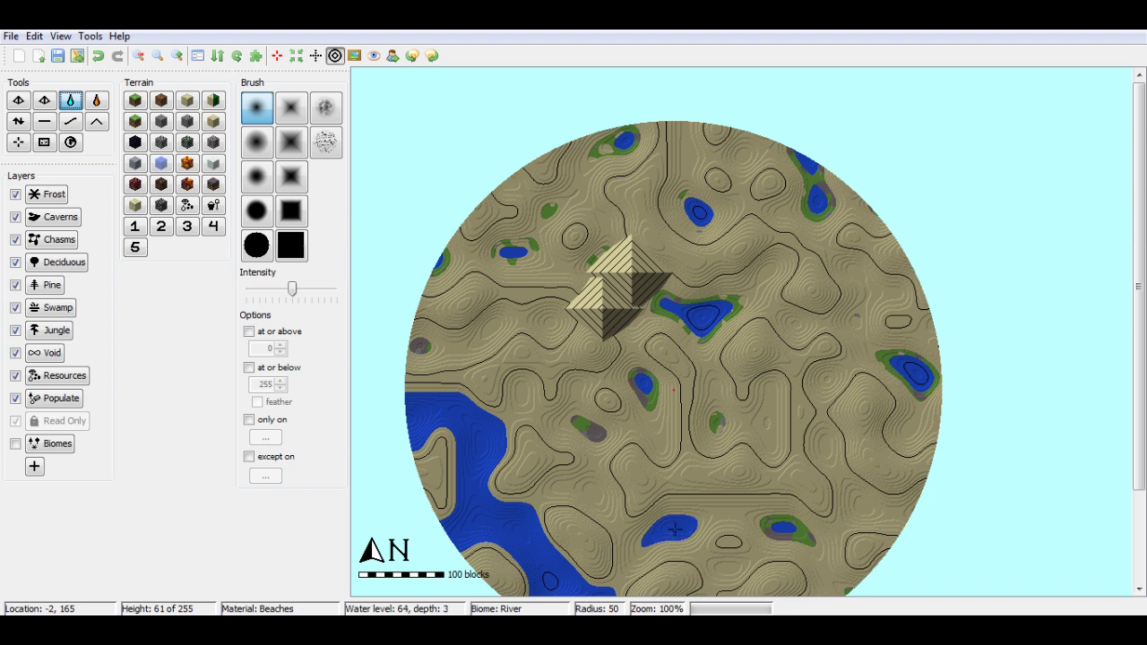
left_click(675, 530)
left_click(675, 530)
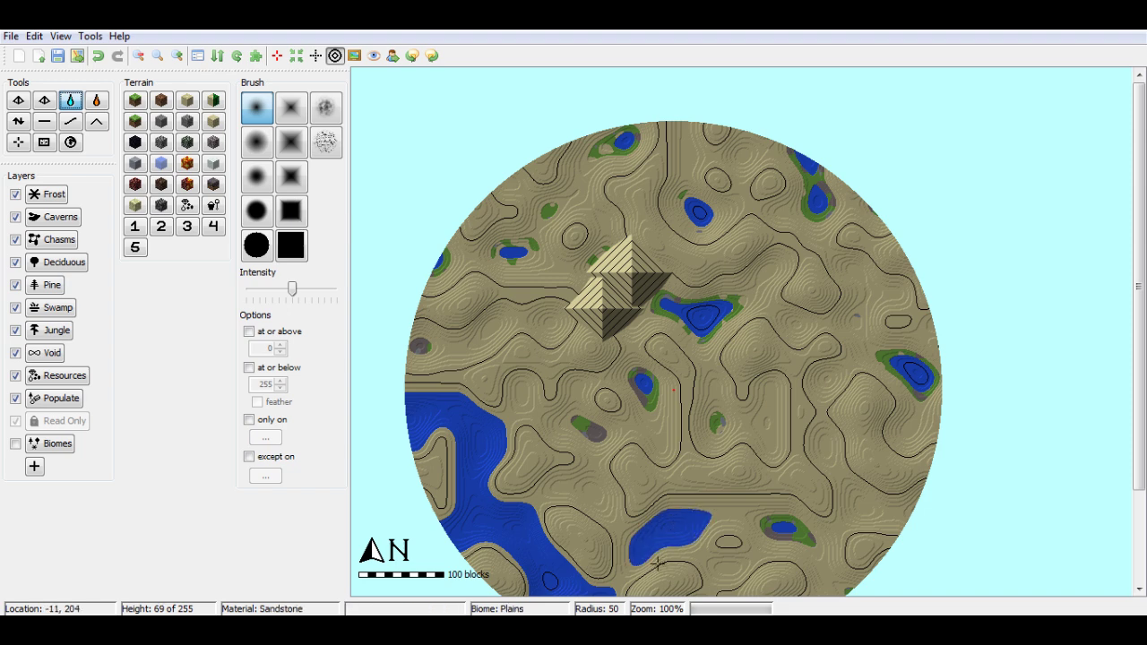
left_click(660, 538)
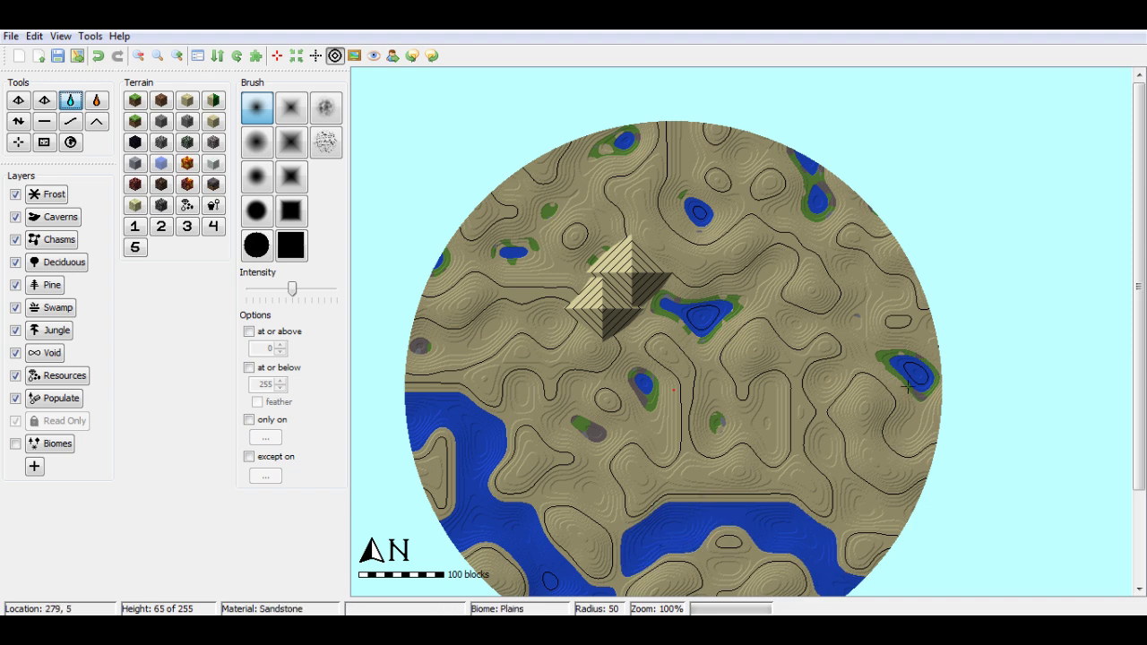
Flood the map's low ground with lava, starting from the southern lake and from the northwestern lowland.
left_click(96, 99)
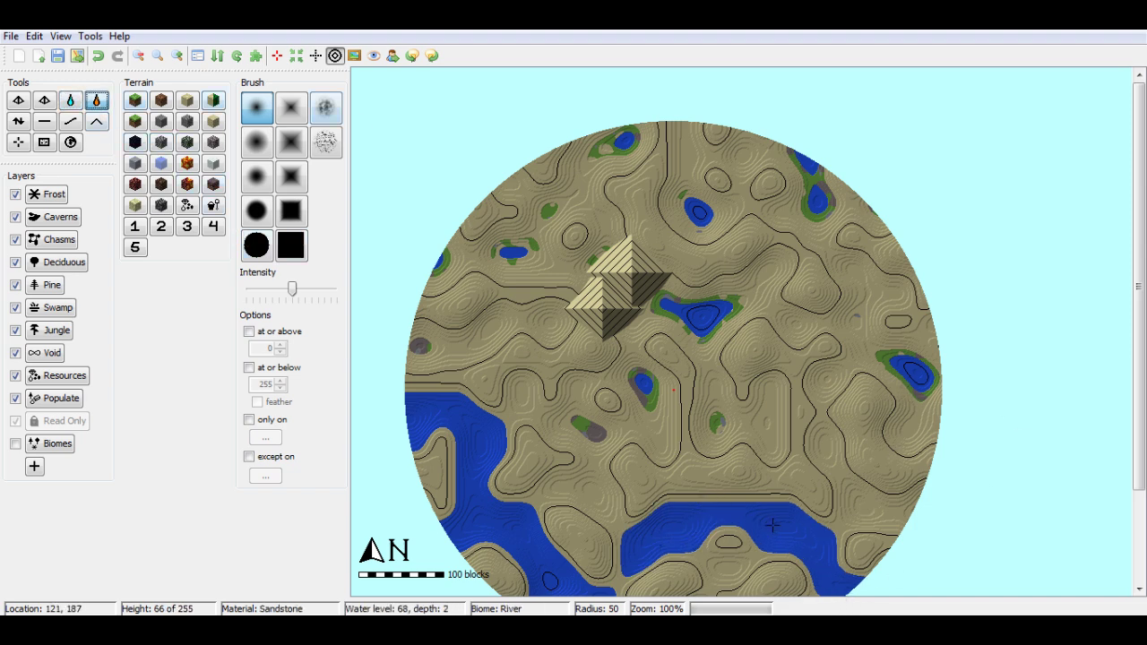
left_click(792, 559)
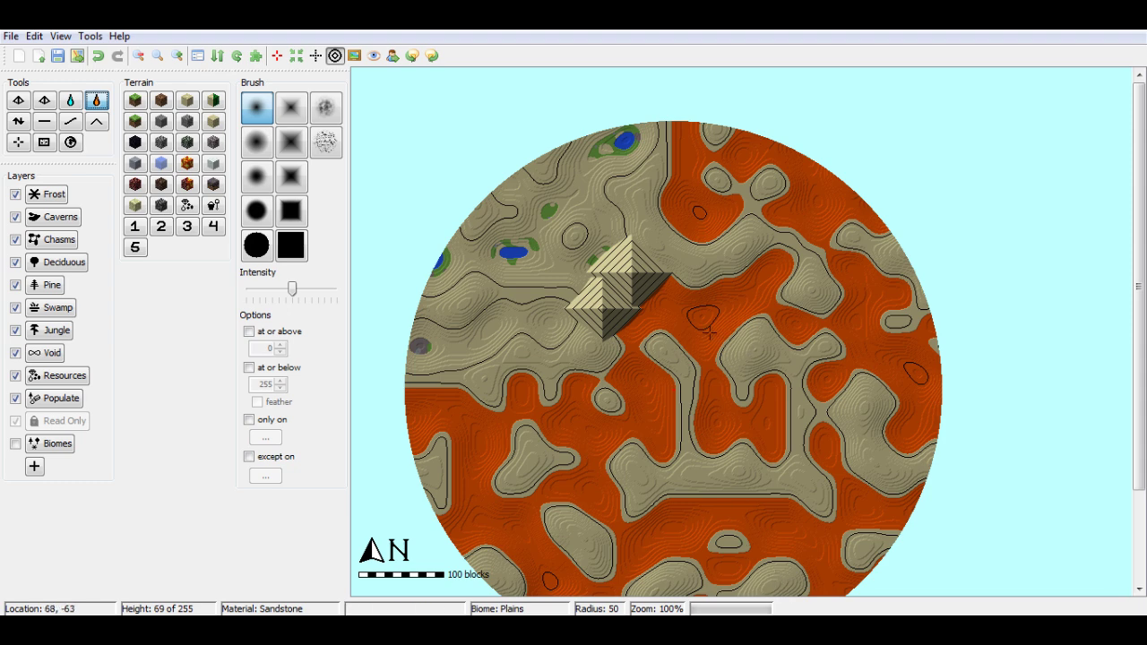
left_click(550, 257)
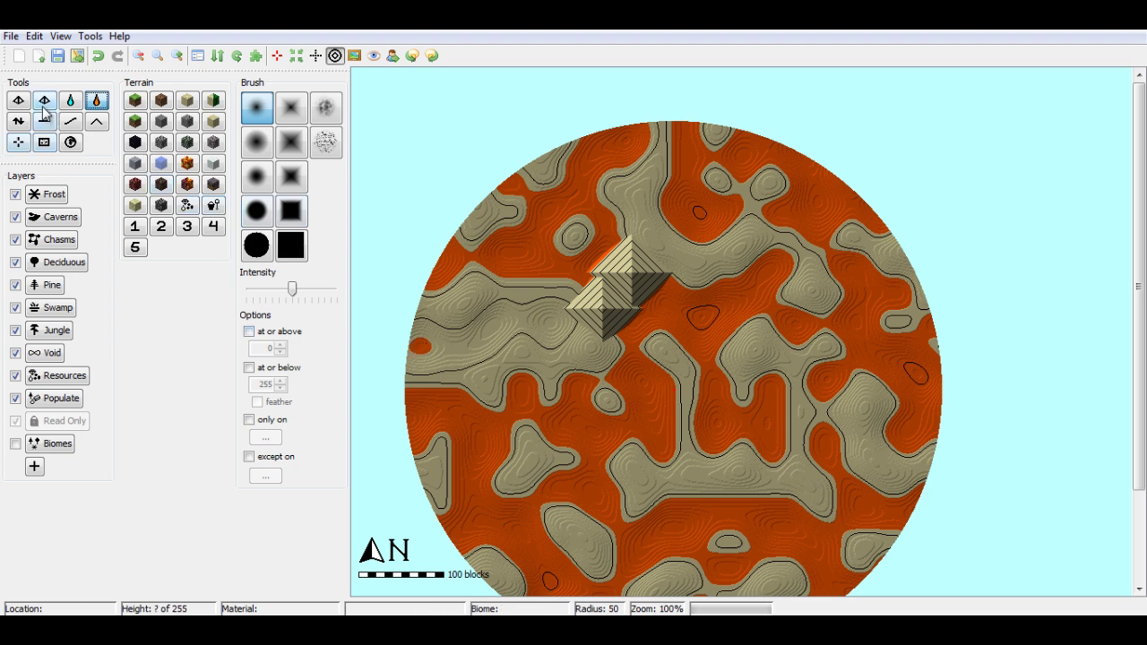
Use the Height tool at radius 50 to carve two small pools in the sandstone west of the pyramids.
left_click(18, 121)
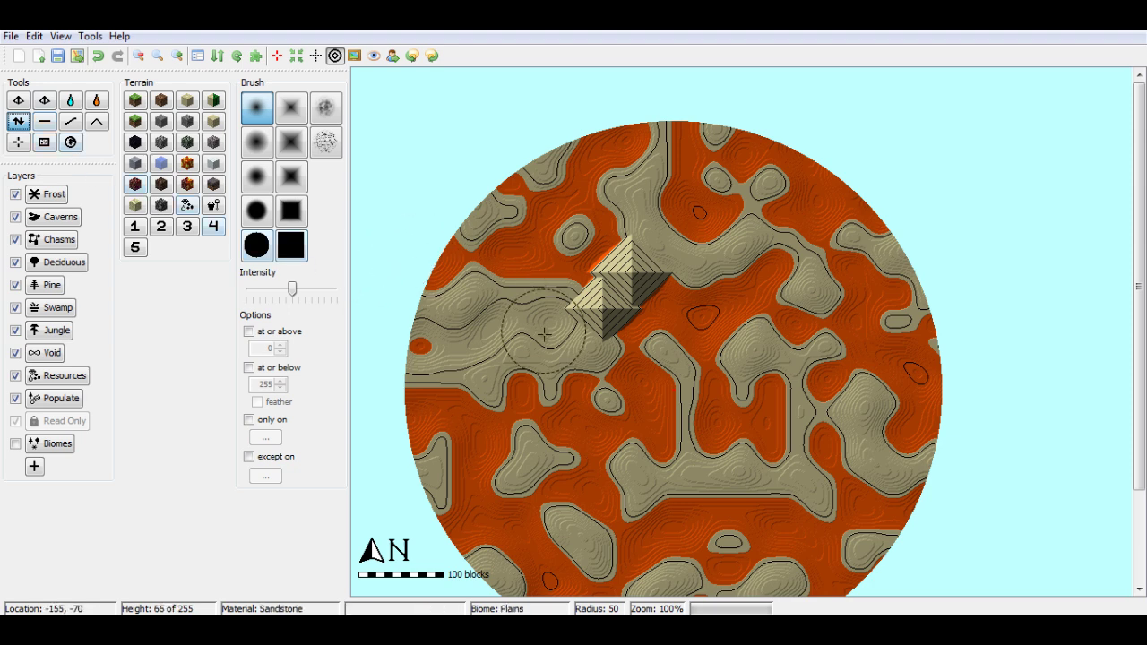
right_click_drag(480, 335, 479, 329)
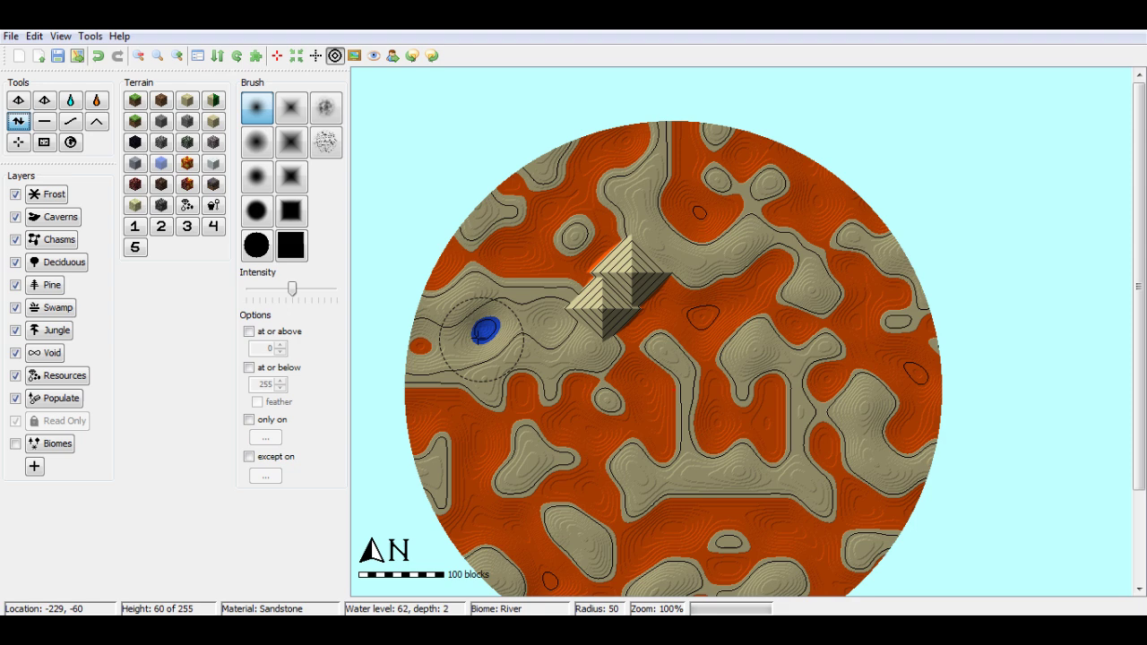
left_click_drag(474, 330, 482, 329)
mouse_move(482, 329)
right_mouse_down()
mouse_move(496, 335)
mouse_move(595, 300)
mouse_move(671, 241)
mouse_move(579, 332)
mouse_move(561, 309)
right_mouse_up()
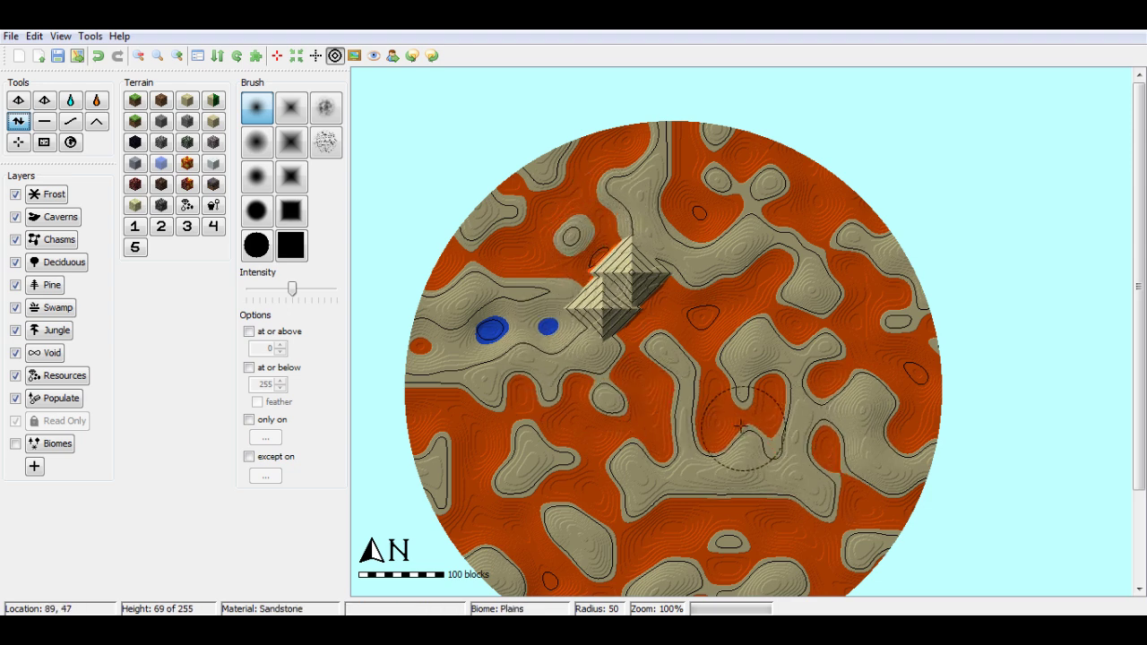
Raise the terrain across the map's centre above the lava with a brush radius of 132, and reduce the radius to 89.
scroll(716, 417, "up", 7)
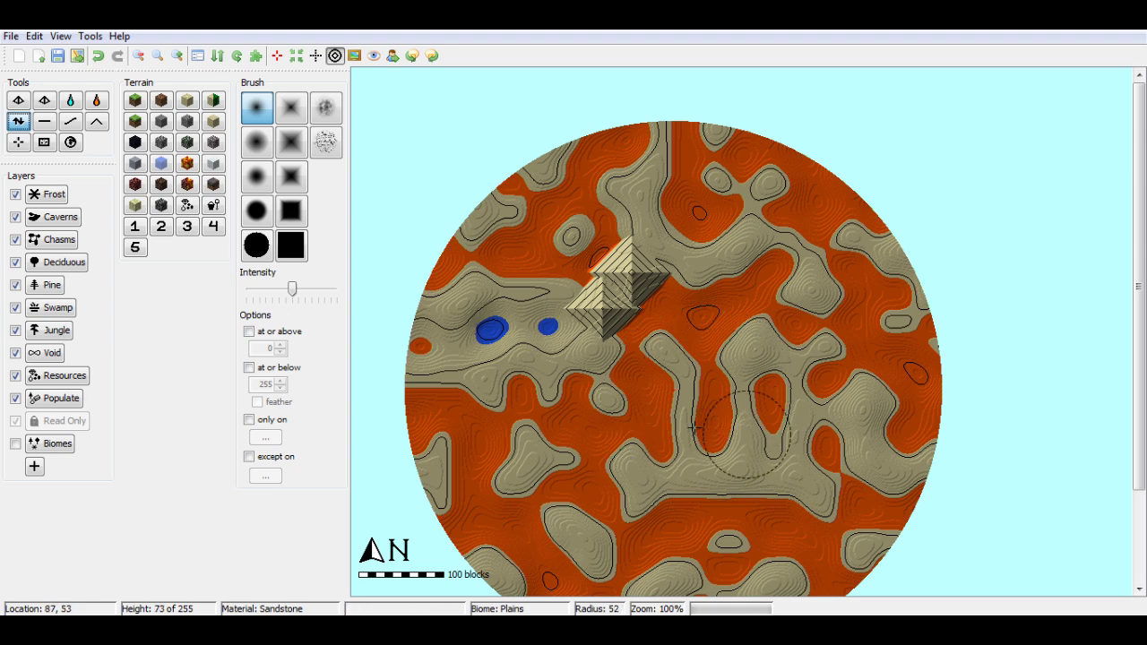
scroll(693, 427, "up", 10)
left_click(716, 394)
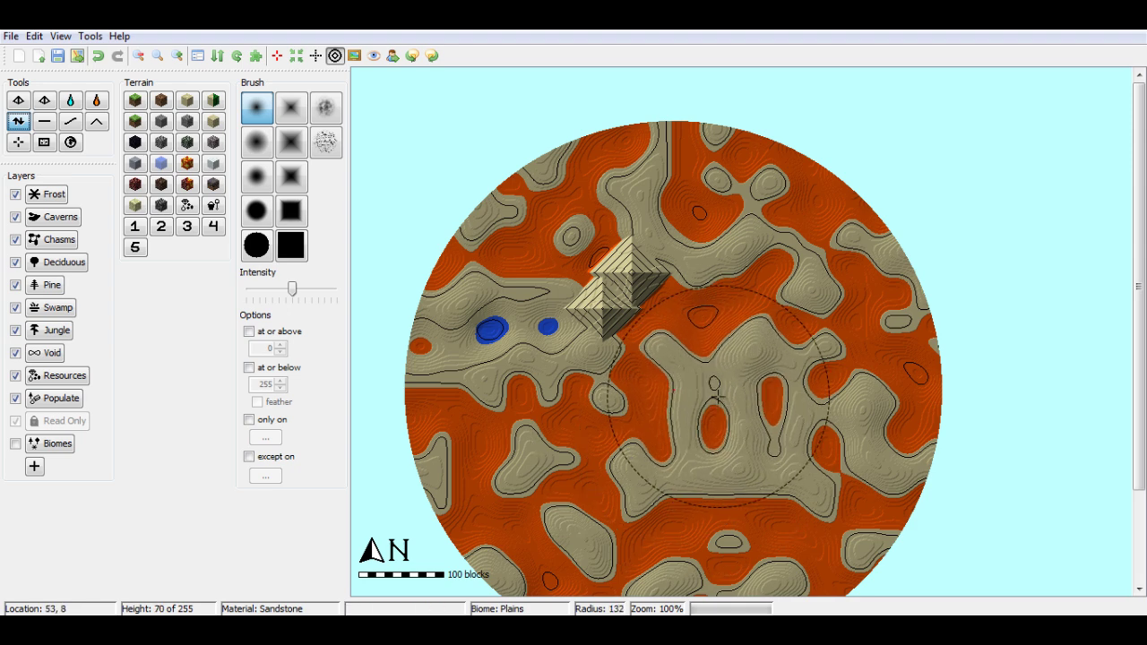
mouse_move(716, 394)
left_mouse_down()
mouse_move(735, 404)
mouse_move(719, 417)
mouse_move(581, 432)
mouse_move(537, 421)
mouse_move(592, 447)
mouse_move(645, 430)
mouse_move(676, 392)
mouse_move(627, 411)
mouse_move(704, 318)
left_mouse_up()
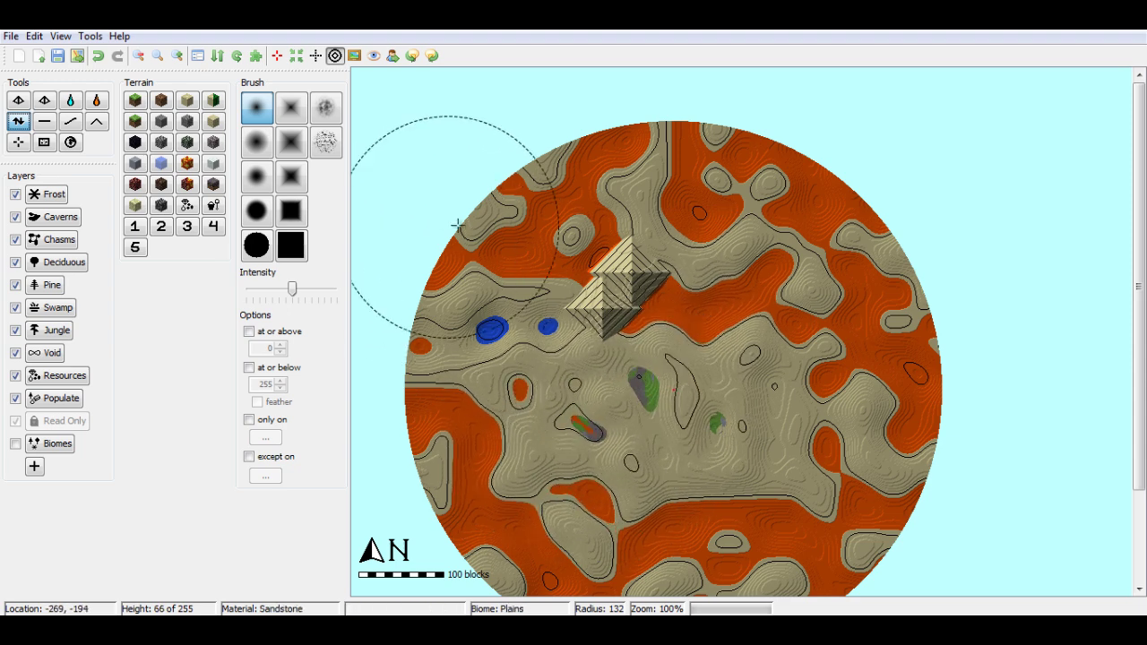
scroll(452, 237, "down", 4)
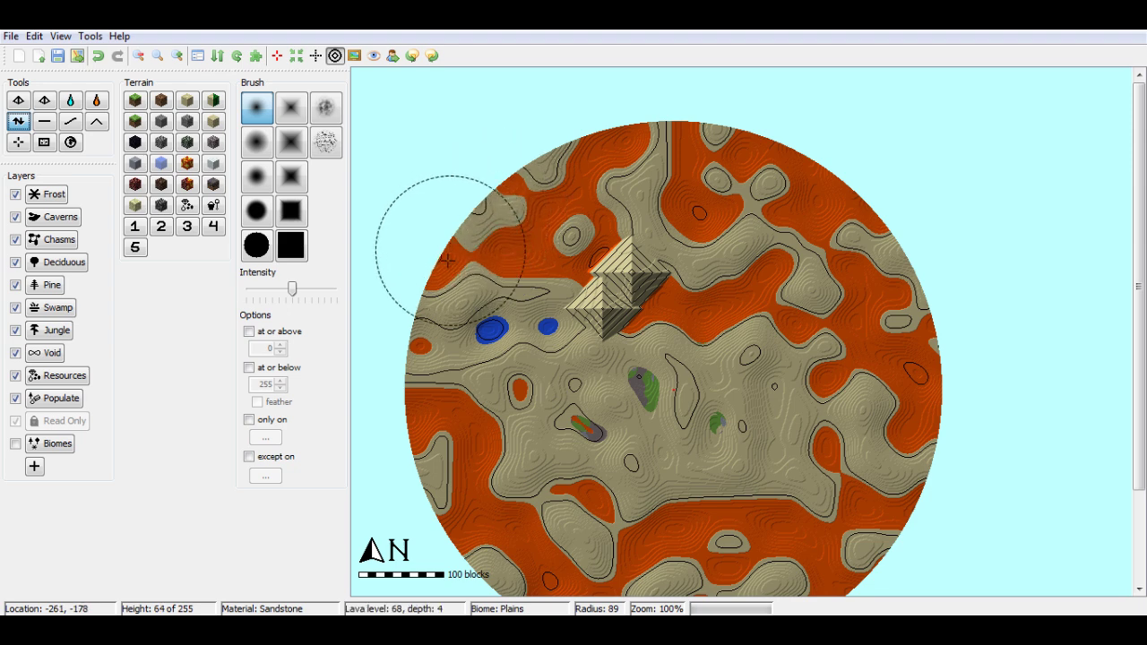
Lower the terrain around the map's rim with the Height tool at radius 89 and full intensity, exposing water among the lava.
mouse_move(446, 260)
left_mouse_down()
mouse_move(405, 310)
mouse_move(405, 407)
mouse_move(426, 511)
mouse_move(404, 320)
mouse_move(355, 318)
mouse_move(336, 289)
left_mouse_up()
mouse_move(399, 315)
left_mouse_down()
mouse_move(403, 358)
mouse_move(410, 327)
mouse_move(498, 221)
mouse_move(542, 174)
mouse_move(609, 141)
mouse_move(707, 128)
mouse_move(815, 199)
mouse_move(866, 217)
mouse_move(886, 324)
mouse_move(898, 568)
mouse_move(885, 472)
mouse_move(905, 407)
mouse_move(882, 385)
mouse_move(809, 562)
mouse_move(771, 573)
mouse_move(722, 564)
mouse_move(788, 547)
mouse_move(815, 570)
left_mouse_up()
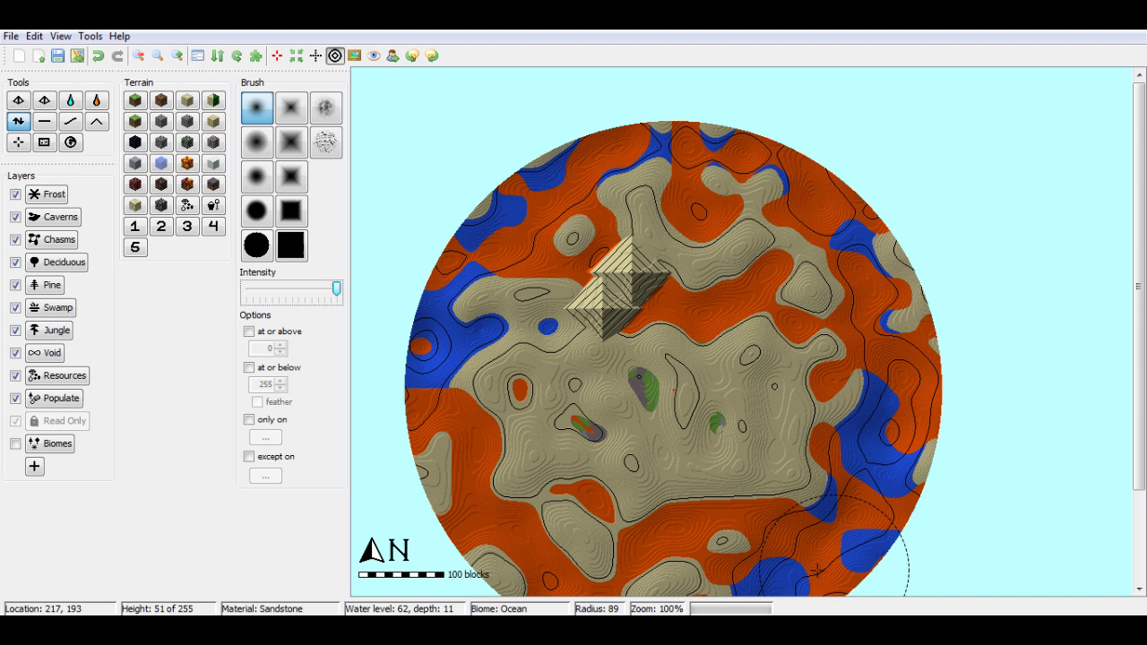
right_click_drag(817, 571, 851, 507)
left_click_drag(1136, 259, 1136, 328)
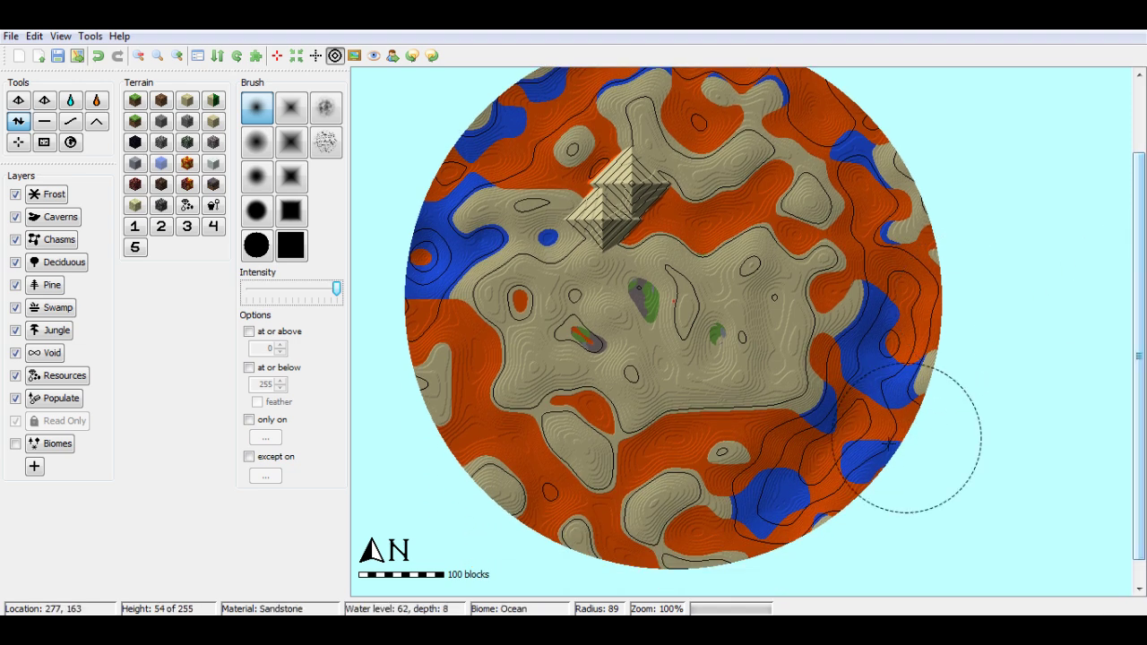
mouse_move(906, 437)
left_mouse_down()
mouse_move(636, 587)
mouse_move(684, 563)
left_mouse_up()
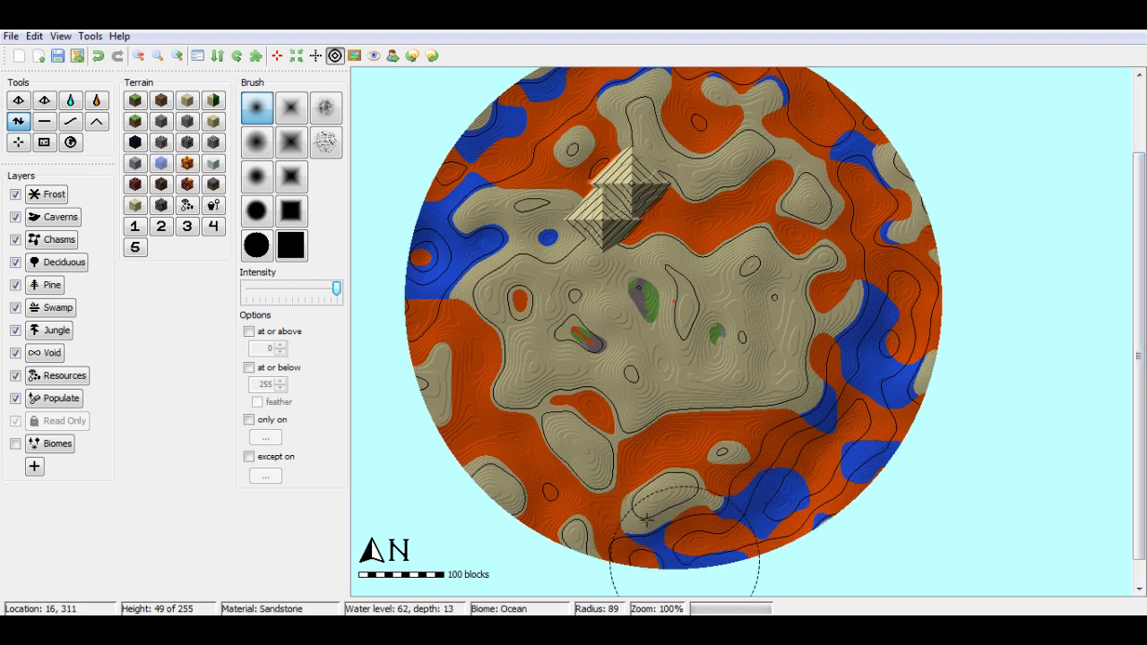
mouse_move(645, 517)
left_mouse_down()
mouse_move(654, 513)
mouse_move(627, 501)
mouse_move(560, 515)
mouse_move(453, 448)
mouse_move(422, 405)
mouse_move(409, 328)
mouse_move(421, 256)
mouse_move(403, 193)
mouse_move(448, 305)
mouse_move(562, 454)
mouse_move(550, 512)
mouse_move(586, 568)
mouse_move(773, 526)
mouse_move(697, 464)
mouse_move(734, 421)
mouse_move(807, 421)
mouse_move(896, 341)
mouse_move(935, 256)
mouse_move(922, 128)
mouse_move(914, 206)
mouse_move(934, 255)
mouse_move(762, 148)
mouse_move(690, 125)
mouse_move(529, 166)
left_mouse_up()
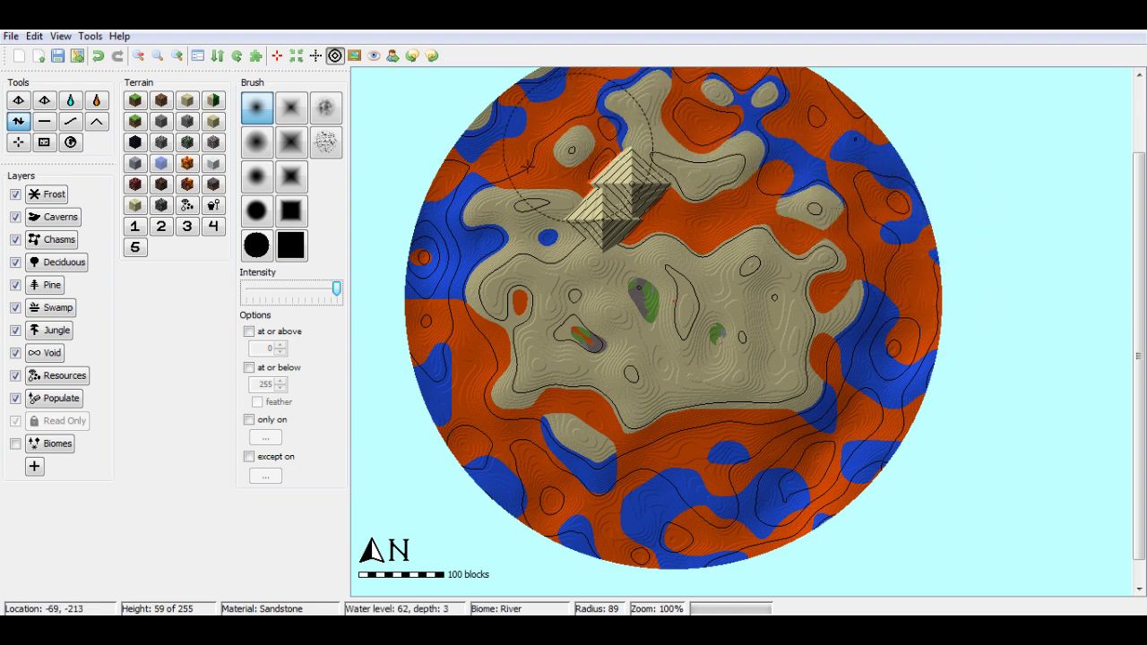
right_click_drag(527, 166, 462, 240)
Raise a mountain at the map's centre from a brush radius of 106, and roughen its slopes with the noise brush at radius 61.
scroll(675, 316, "down", 2)
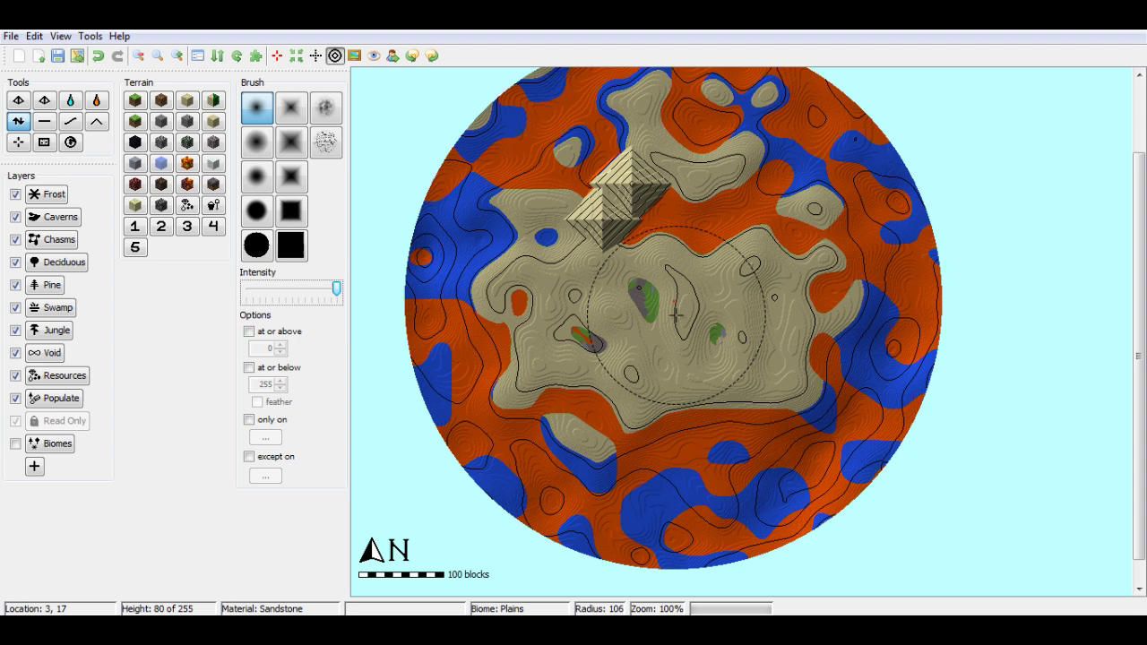
mouse_move(655, 316)
left_mouse_down()
mouse_move(697, 331)
mouse_move(653, 324)
mouse_move(654, 312)
mouse_move(559, 321)
mouse_move(616, 322)
mouse_move(564, 296)
mouse_move(753, 338)
mouse_move(705, 335)
mouse_move(633, 304)
left_mouse_up()
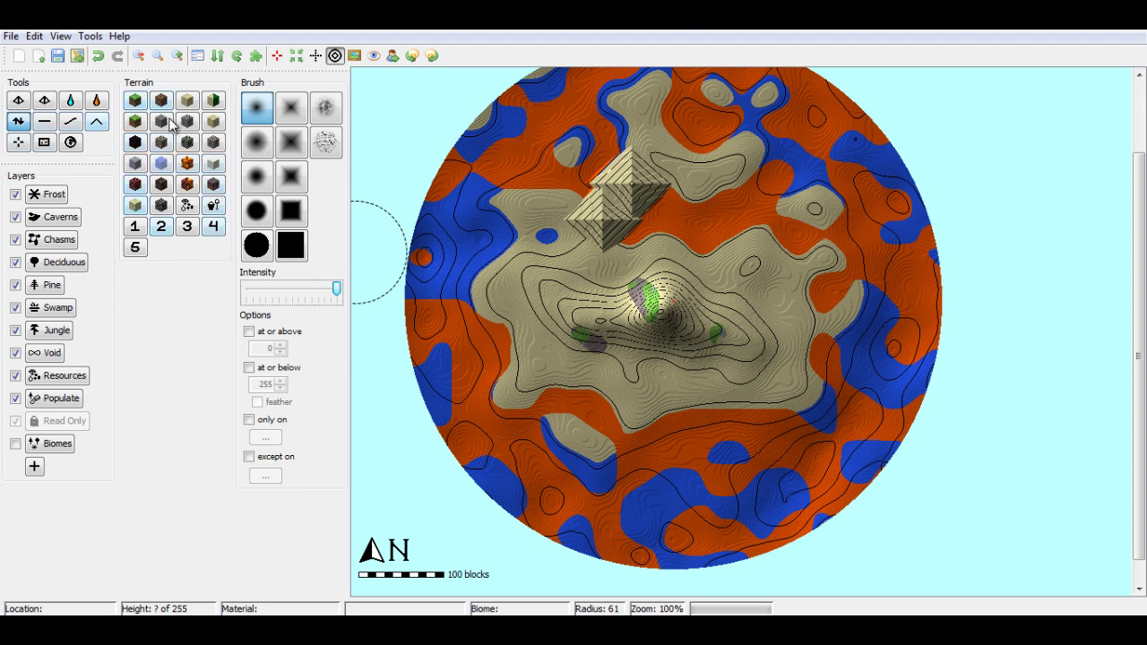
left_click(330, 111)
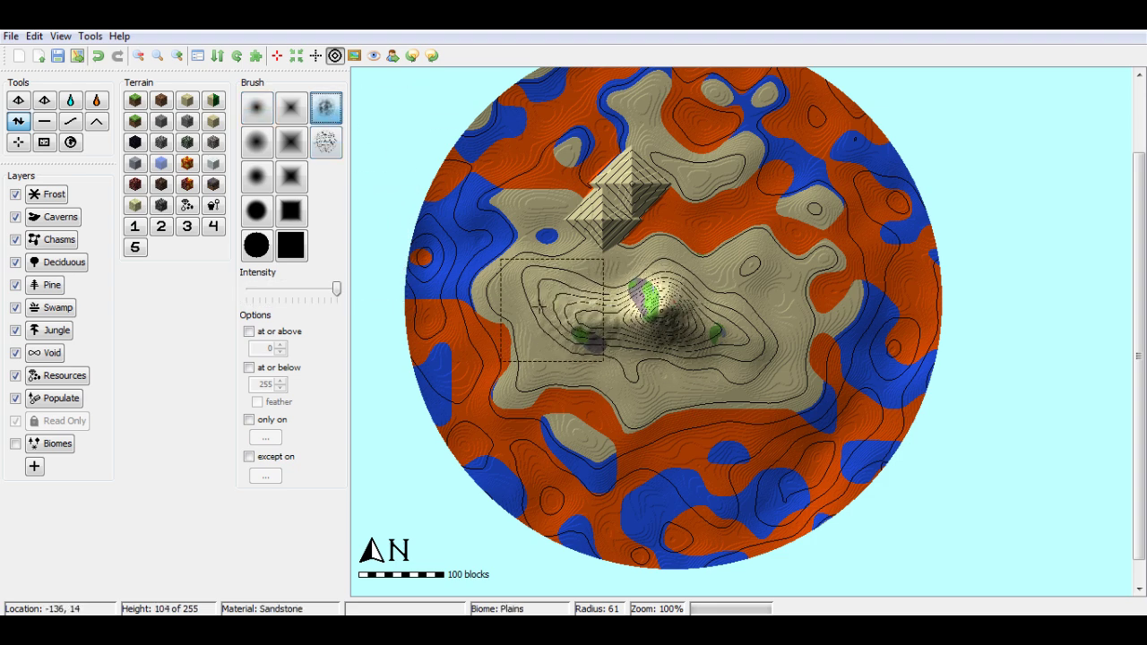
mouse_move(552, 311)
left_mouse_down()
mouse_move(534, 289)
mouse_move(522, 301)
mouse_move(671, 352)
mouse_move(746, 347)
mouse_move(682, 370)
mouse_move(522, 361)
mouse_move(509, 343)
mouse_move(675, 335)
mouse_move(582, 309)
mouse_move(542, 280)
mouse_move(509, 219)
mouse_move(573, 260)
mouse_move(708, 296)
mouse_move(780, 345)
mouse_move(646, 391)
left_mouse_up()
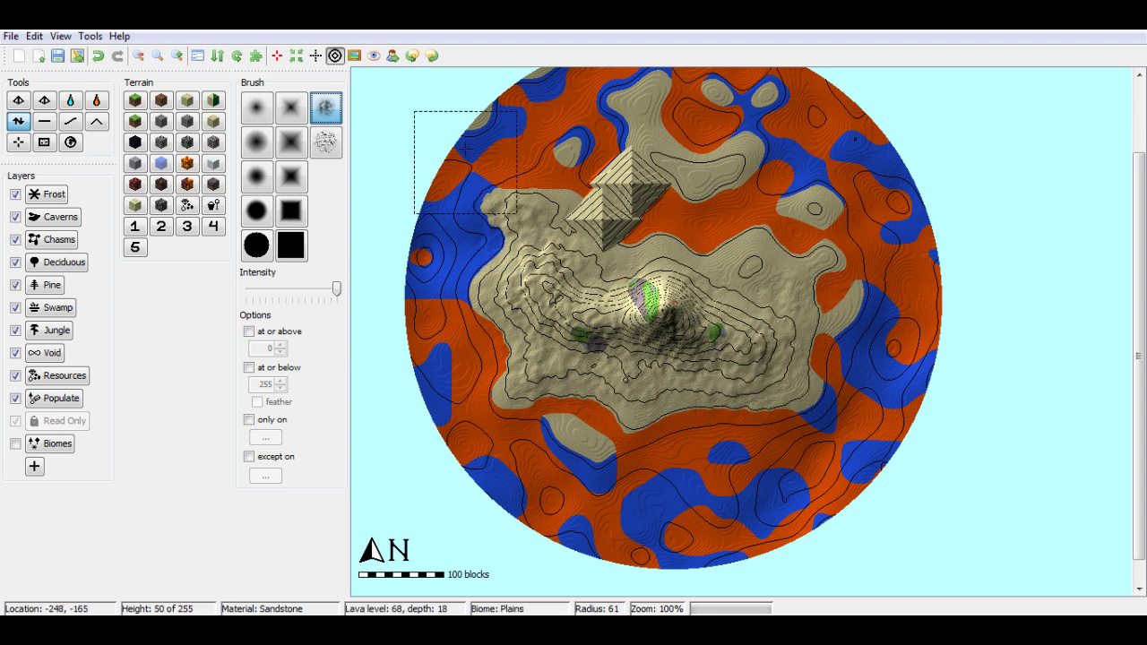
Examine the central mountain and the pyramids in the 3D view from a rotated angle, and close the view.
left_click(61, 35)
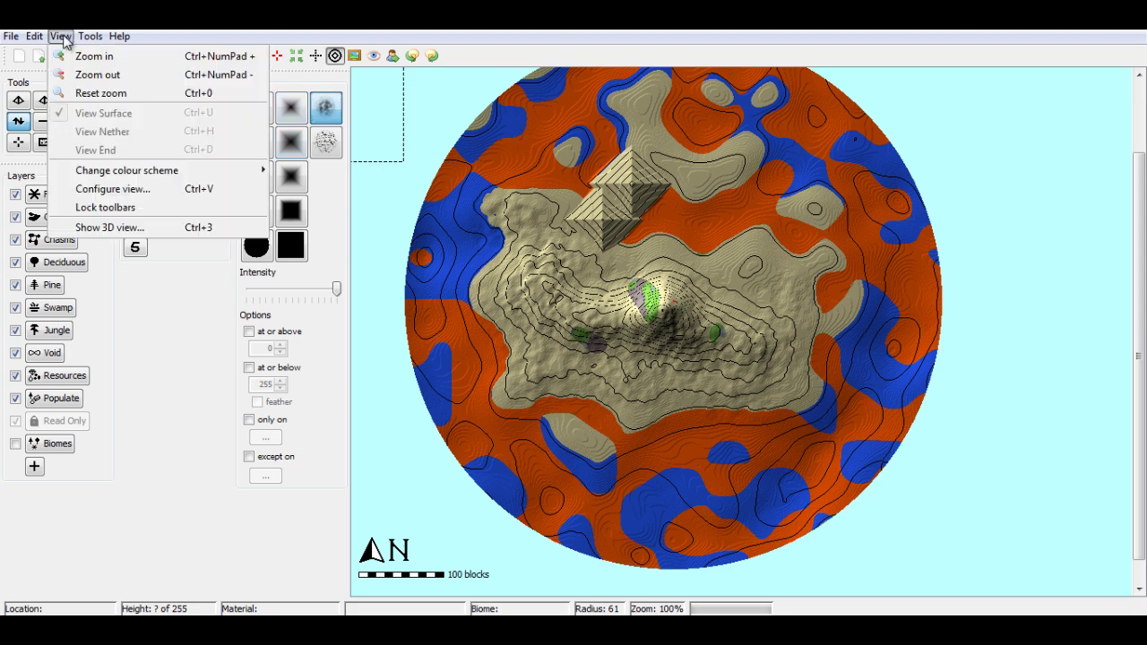
left_click(134, 228)
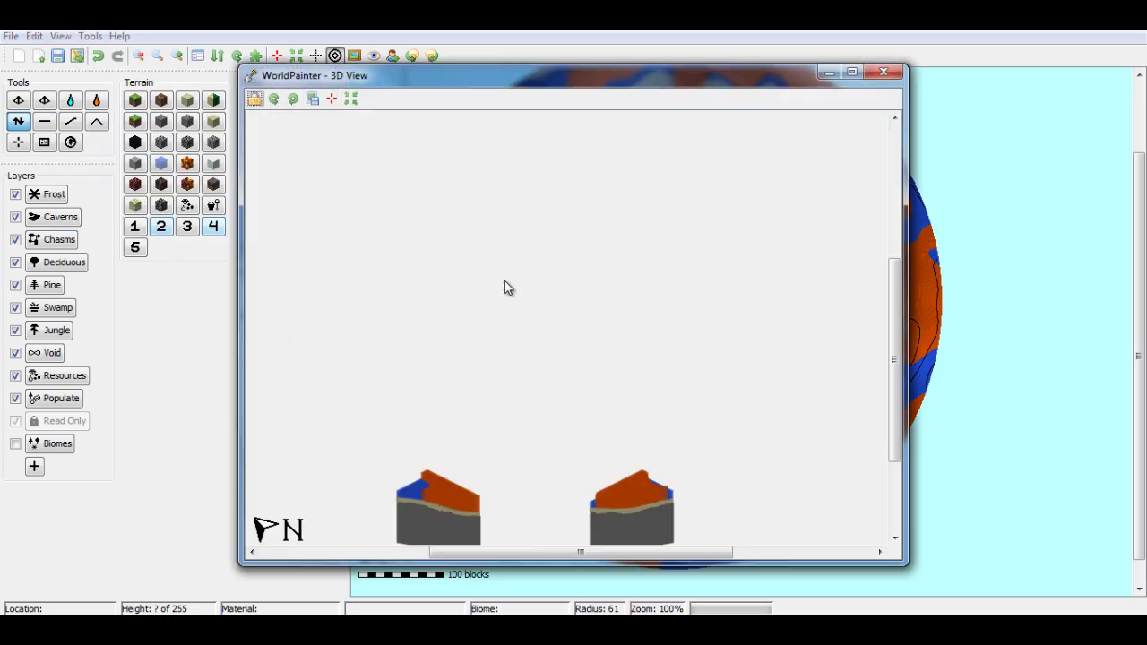
left_click_drag(477, 267, 436, 242)
left_click_drag(516, 286, 566, 303)
left_click(275, 99)
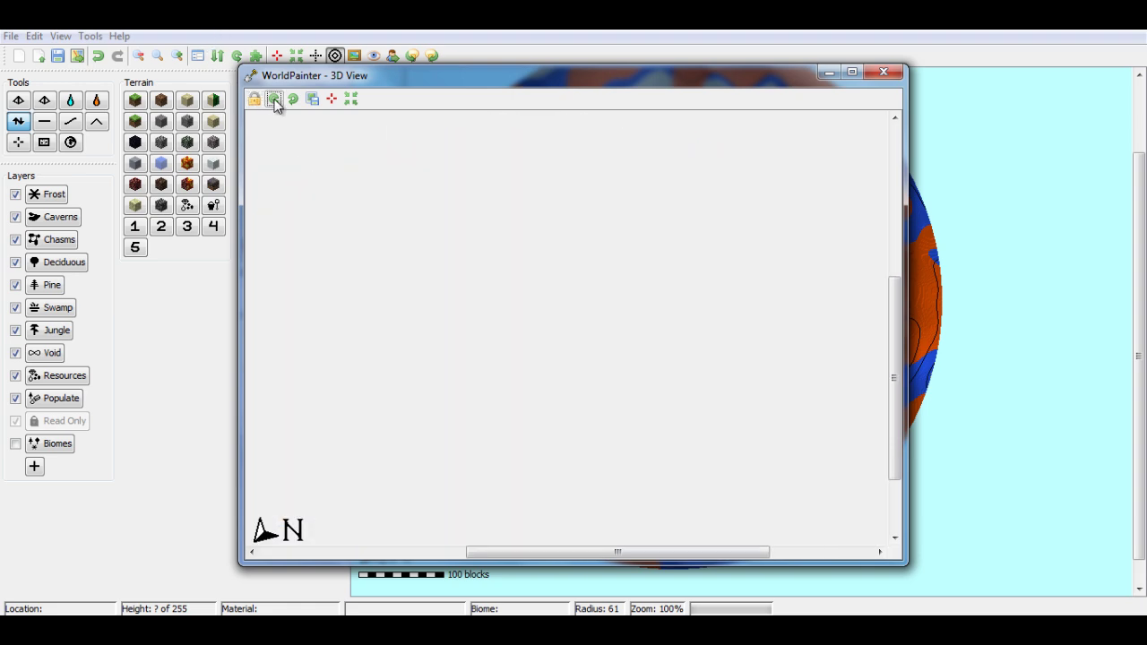
left_click_drag(502, 250, 571, 288)
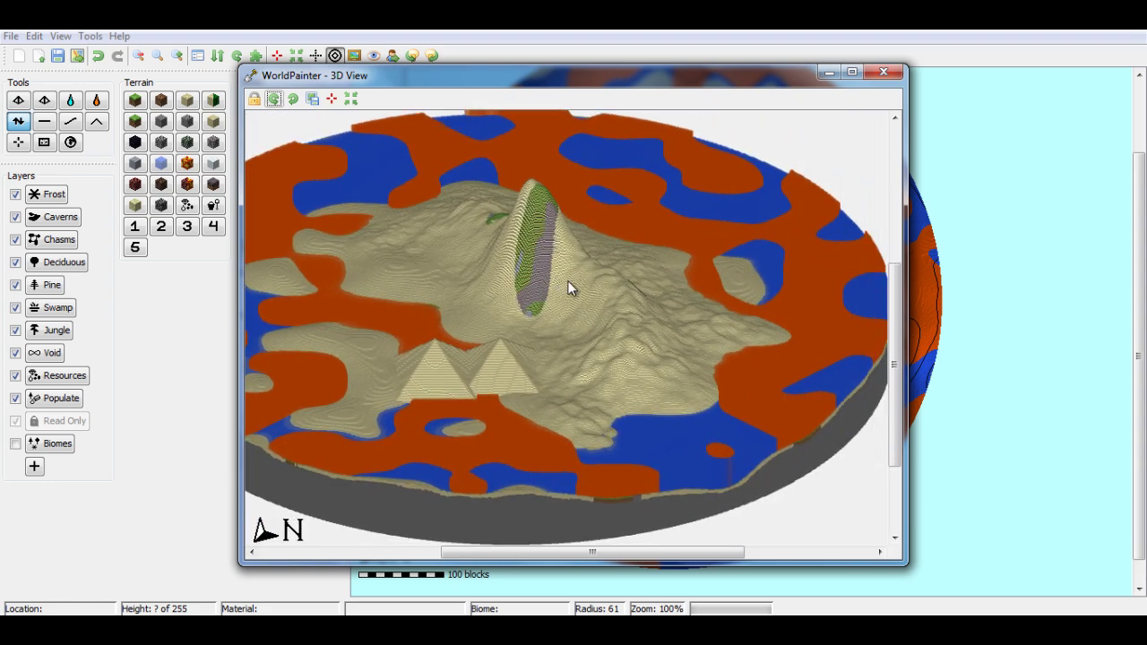
left_click_drag(466, 243, 530, 324)
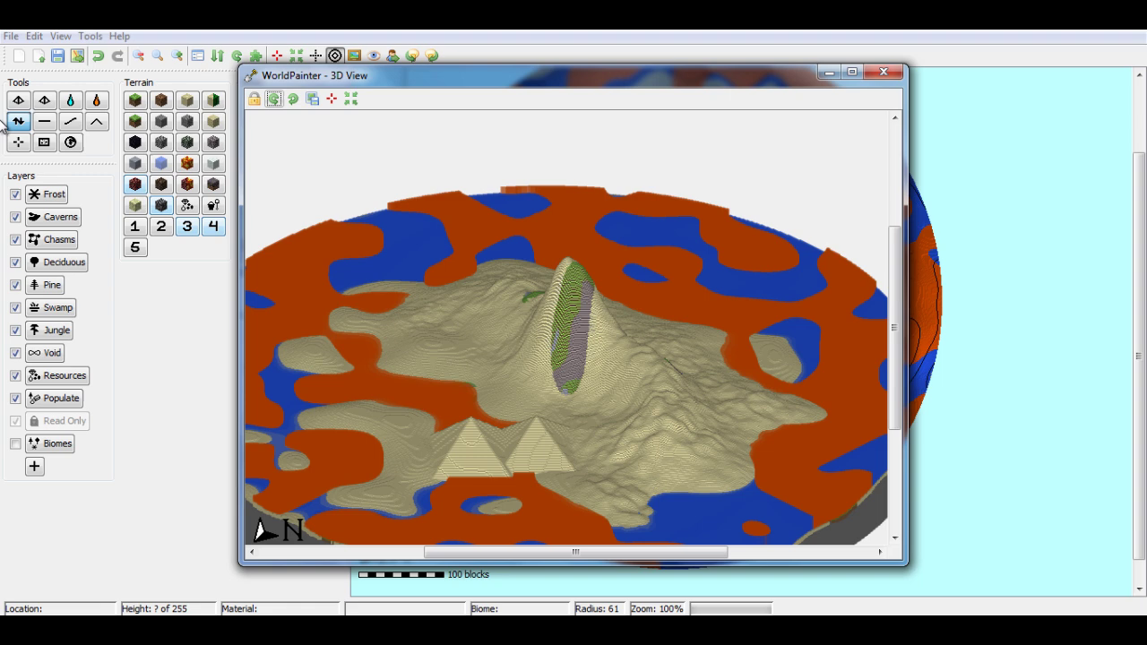
left_click(896, 73)
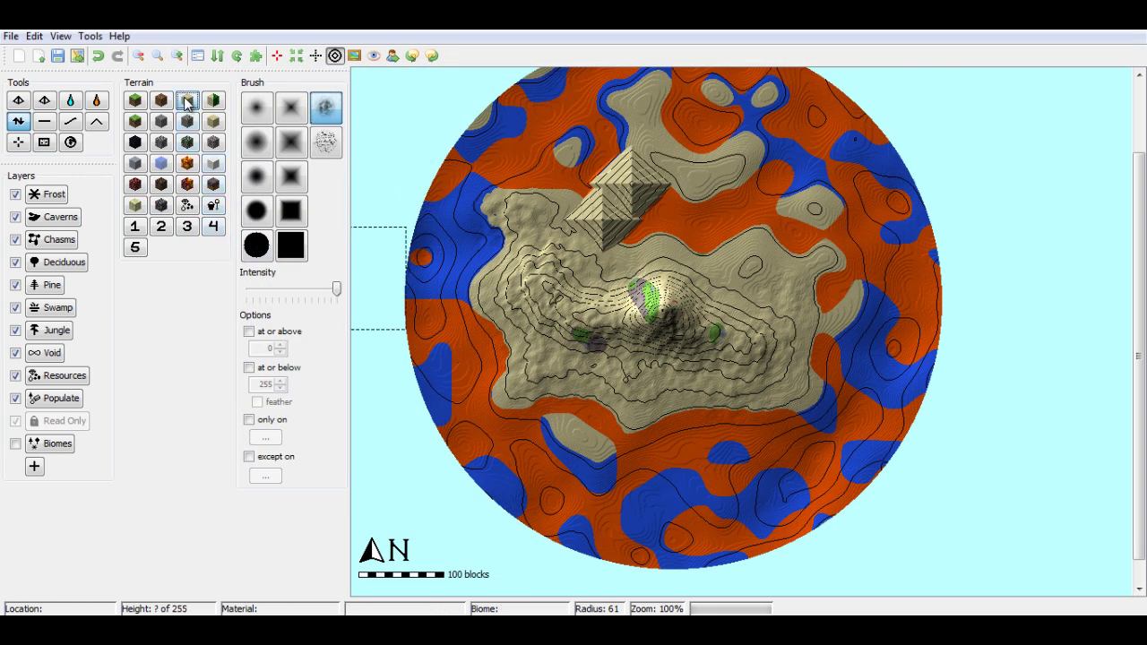
Paint grass over the central landmass's western side and southwestern edge at radius 61.
left_click(186, 101)
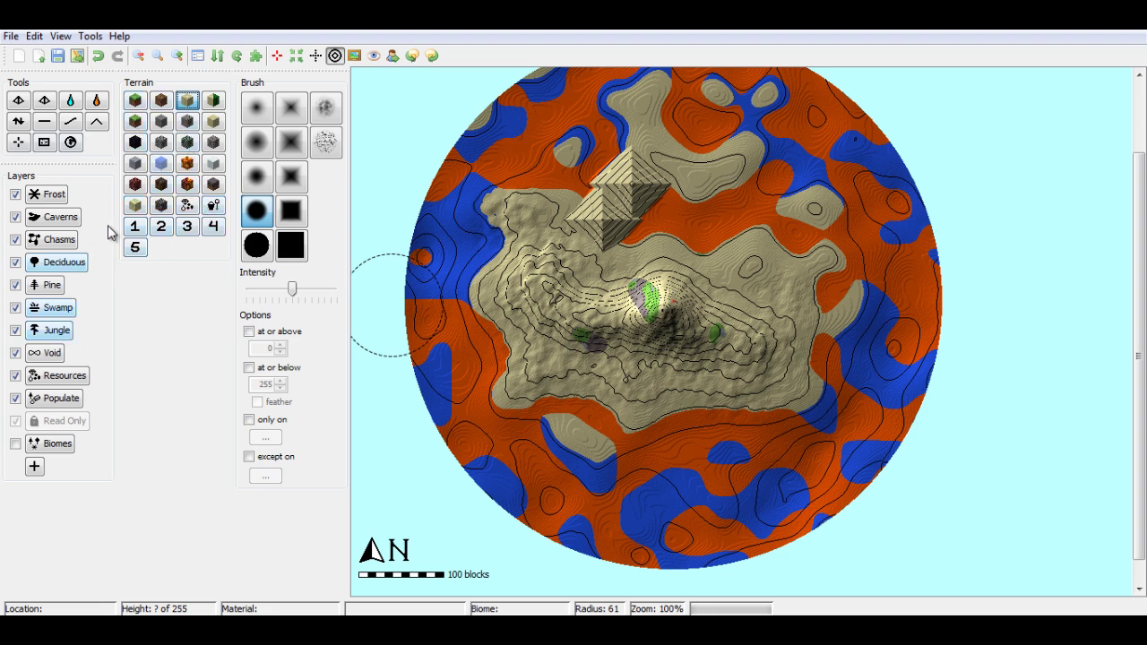
left_click(136, 101)
mouse_move(536, 267)
left_mouse_down()
mouse_move(510, 304)
mouse_move(529, 361)
mouse_move(515, 398)
left_mouse_up()
left_click_drag(475, 336, 471, 197)
left_click_drag(544, 369, 655, 404)
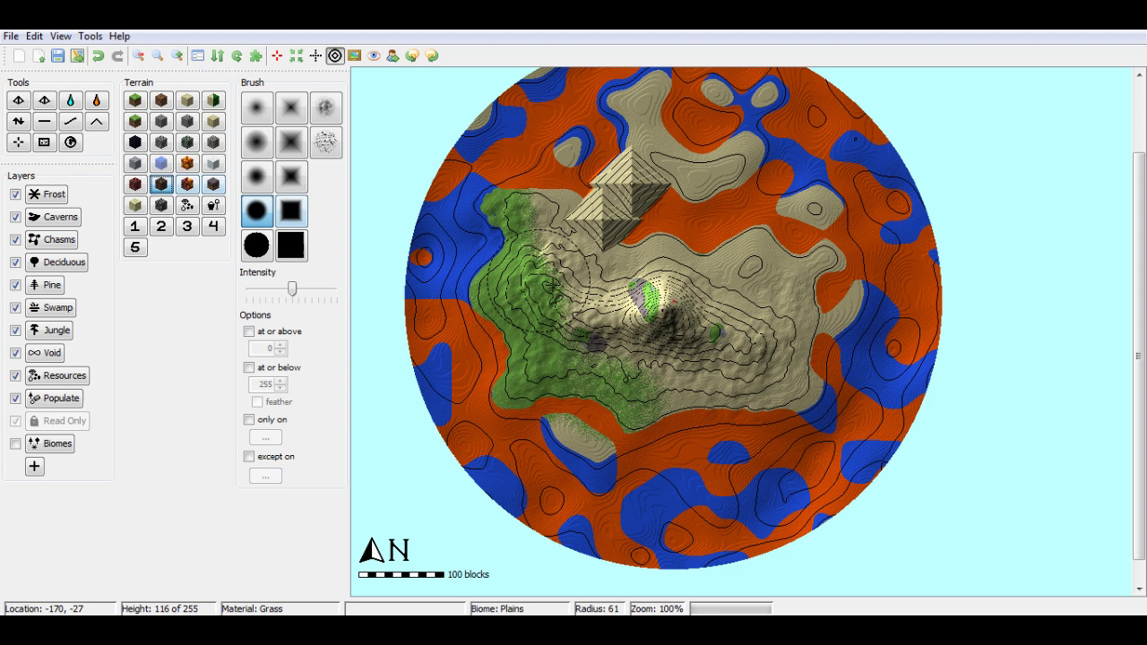
Paint soul sand across the mountain's western ridge and peak, and water terrain over its eastern slopes.
mouse_move(520, 294)
left_mouse_down()
mouse_move(603, 346)
mouse_move(547, 334)
mouse_move(497, 258)
left_mouse_up()
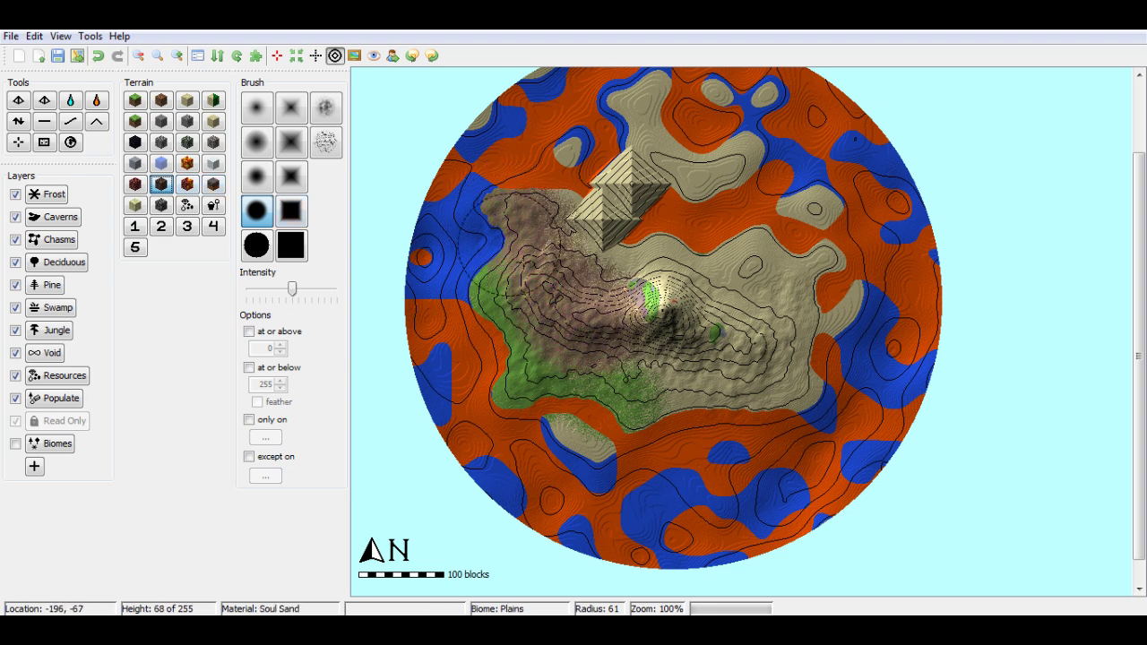
mouse_move(651, 371)
left_mouse_down()
mouse_move(658, 322)
mouse_move(627, 287)
mouse_move(569, 266)
left_mouse_up()
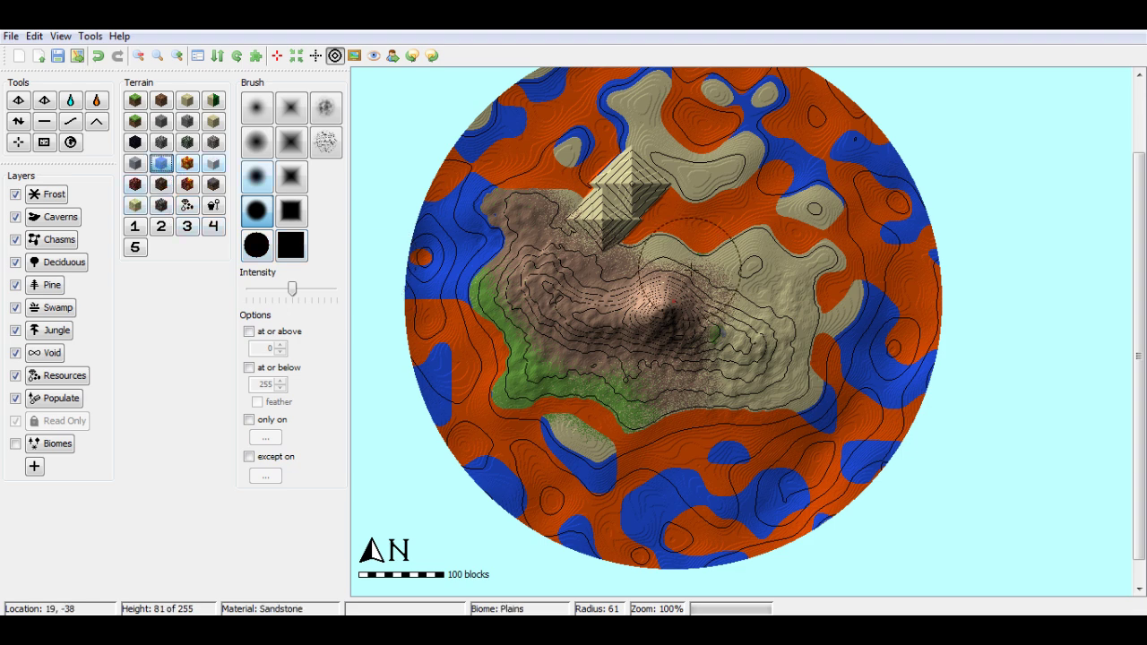
mouse_move(690, 266)
left_mouse_down()
mouse_move(763, 311)
mouse_move(767, 281)
mouse_move(838, 269)
mouse_move(855, 305)
left_mouse_up()
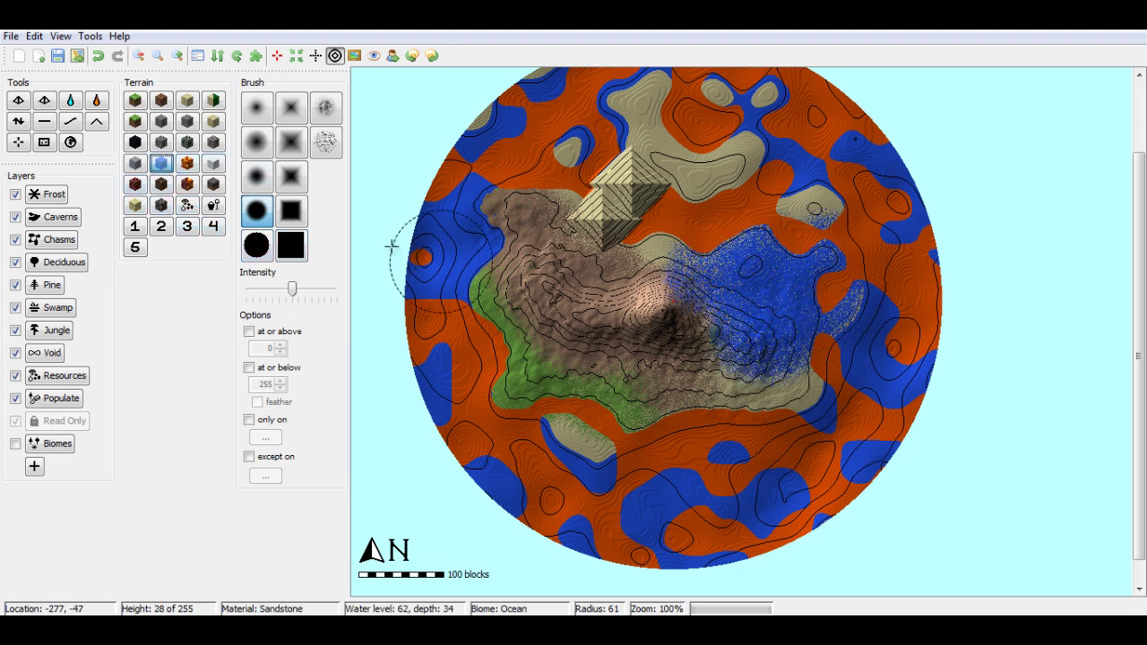
Paint mossy cobblestone from the pyramids' southern edge over the peak's northern slope and on the landmass's southeastern edge.
left_click(187, 141)
left_click_drag(618, 215, 671, 300)
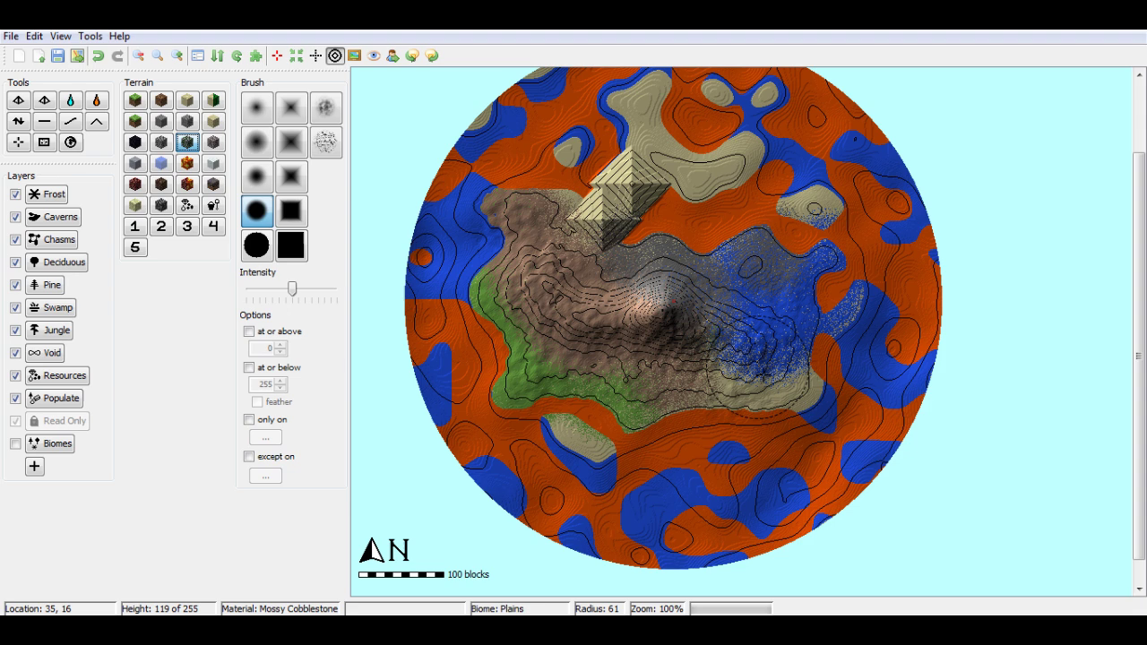
mouse_move(758, 363)
left_mouse_down()
mouse_move(748, 392)
mouse_move(788, 381)
left_mouse_up()
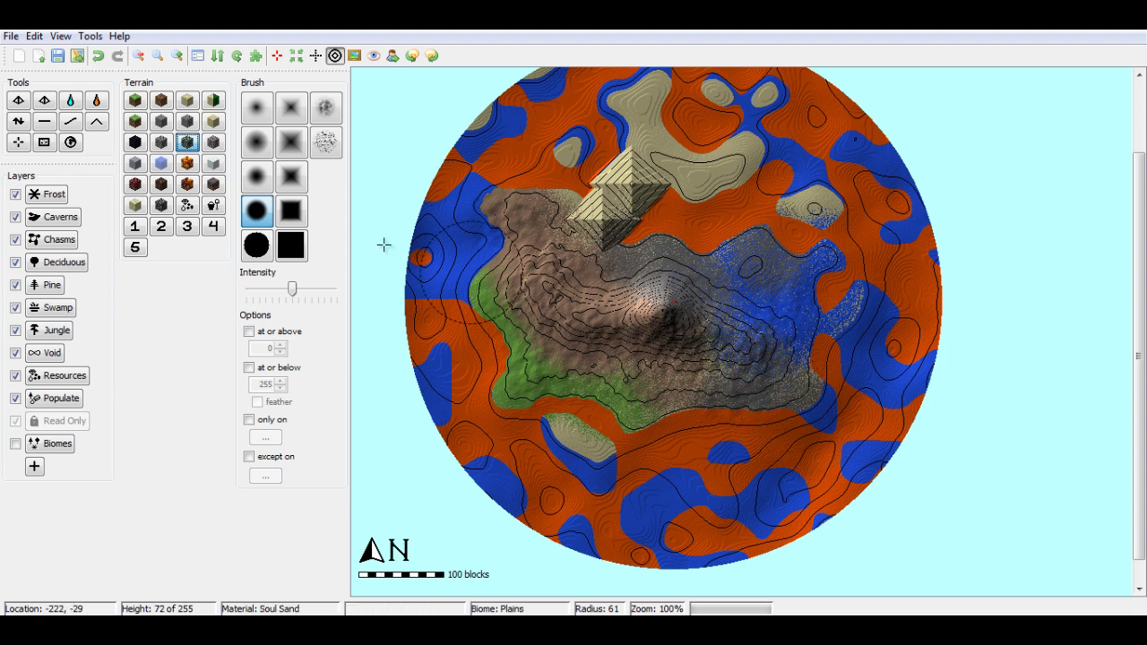
Paint obsidian over the northern land, the pyramids and the landmass's edges, and cover the mountain with the pale yellow stone terrain.
left_click(187, 163)
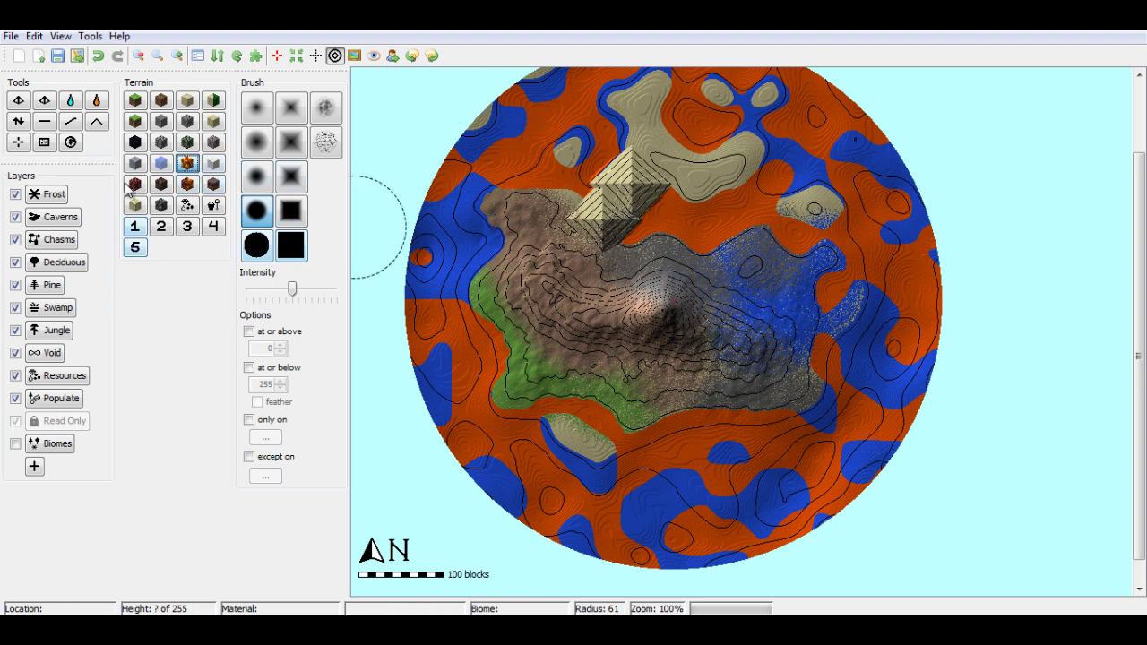
mouse_move(459, 218)
left_mouse_down()
mouse_move(578, 202)
mouse_move(640, 116)
mouse_move(668, 112)
left_mouse_up()
mouse_move(716, 175)
left_mouse_down()
mouse_move(762, 94)
mouse_move(873, 363)
mouse_move(828, 336)
mouse_move(779, 394)
mouse_move(810, 346)
left_mouse_up()
mouse_move(574, 448)
left_mouse_down()
mouse_move(618, 408)
mouse_move(538, 371)
mouse_move(520, 394)
left_mouse_up()
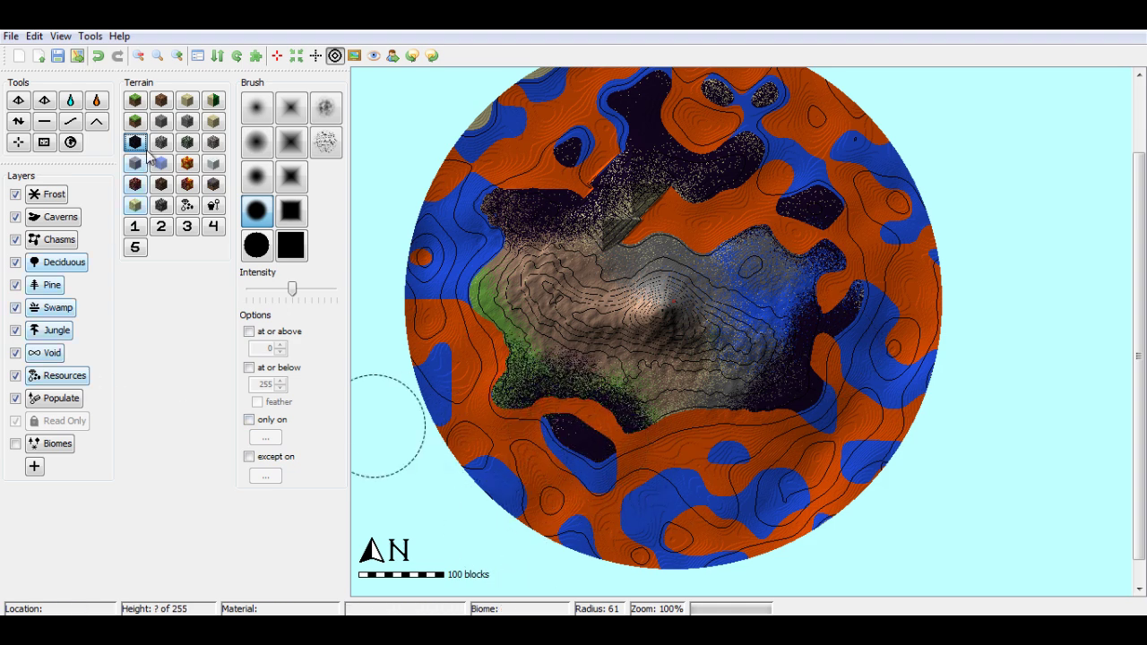
left_click(135, 205)
mouse_move(502, 287)
left_mouse_down()
mouse_move(537, 304)
mouse_move(510, 242)
mouse_move(716, 359)
mouse_move(736, 469)
mouse_move(616, 382)
mouse_move(590, 347)
left_mouse_up()
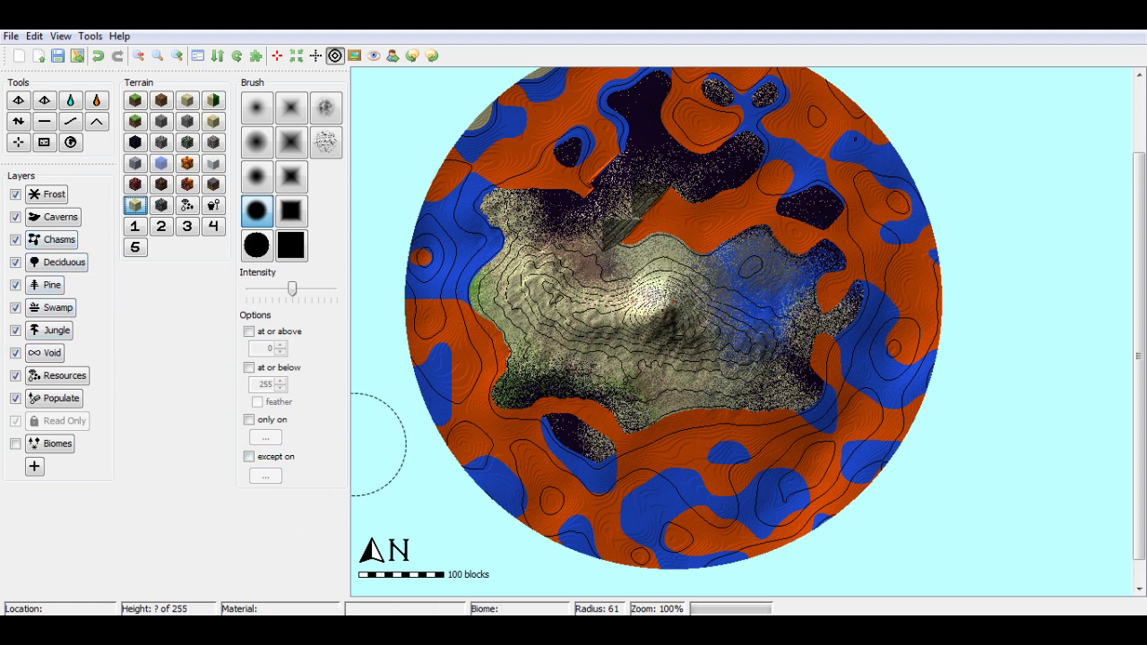
Inspect the repainted mountain and its surroundings in the 3D view, and close the view.
mouse_move(230, 627)
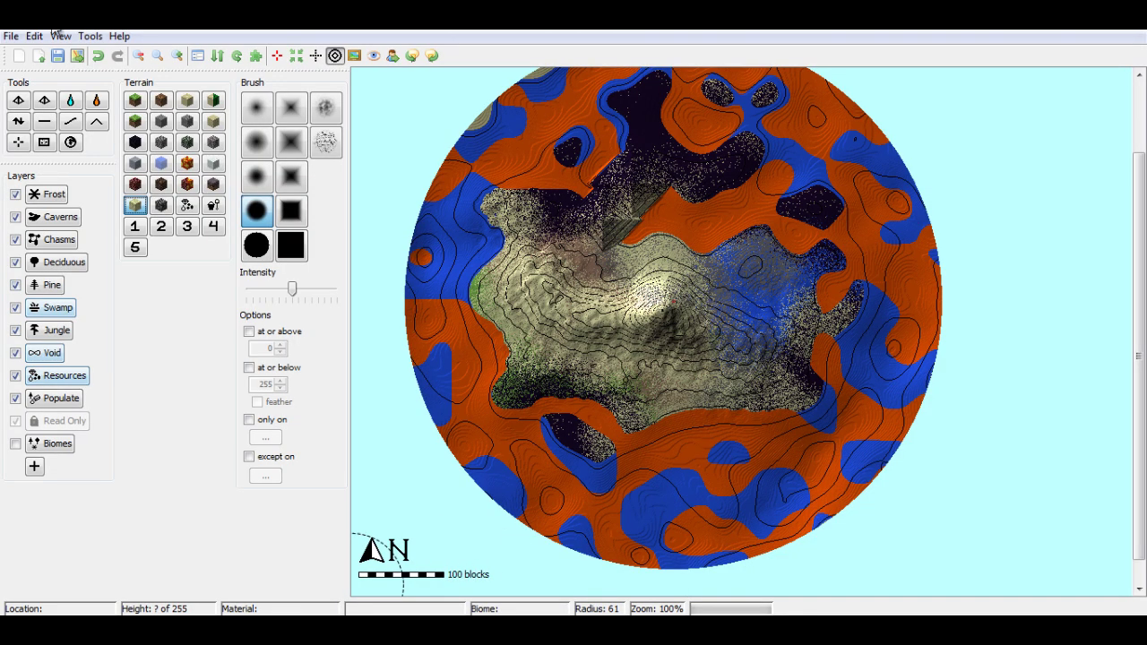
left_click(35, 36)
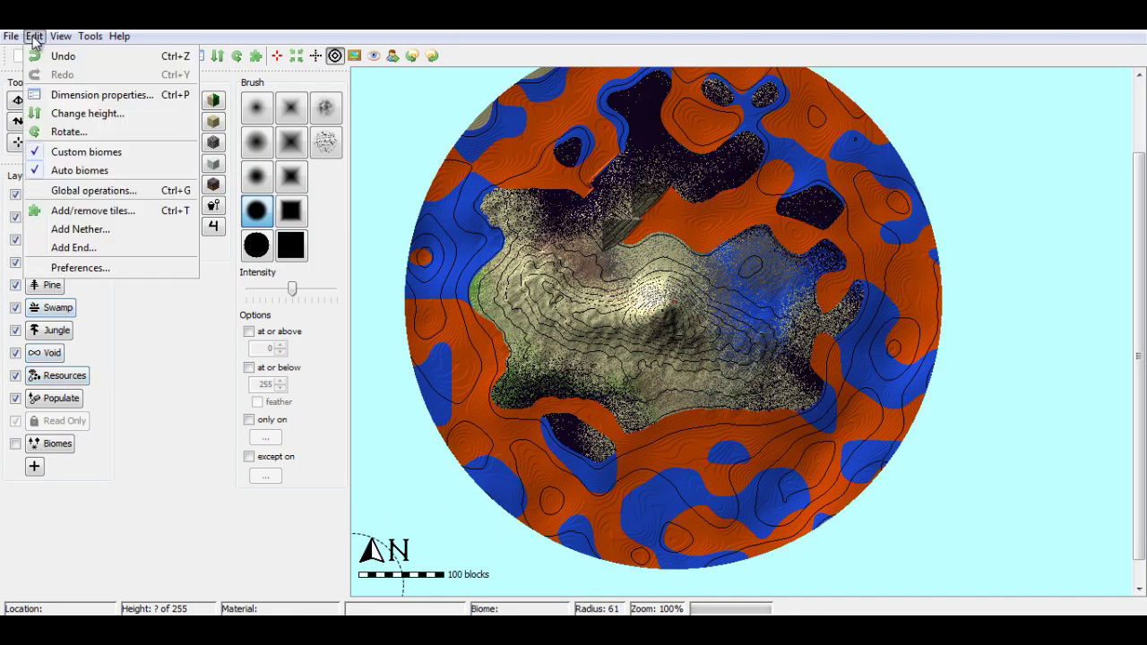
left_click(107, 227)
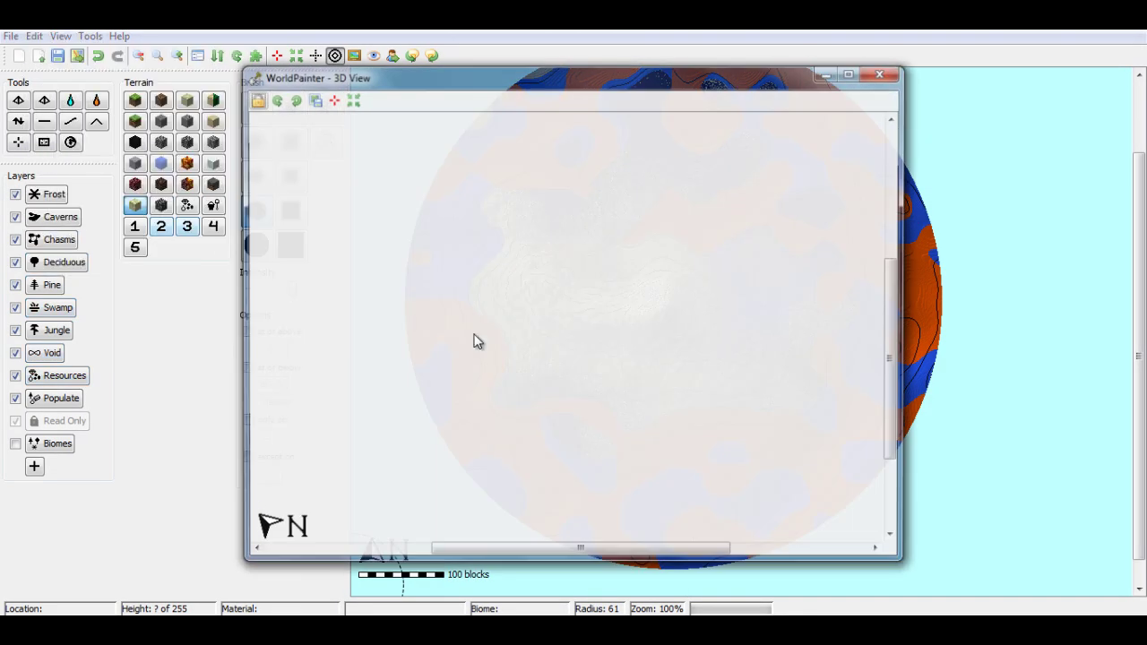
scroll(567, 278, "down", 3)
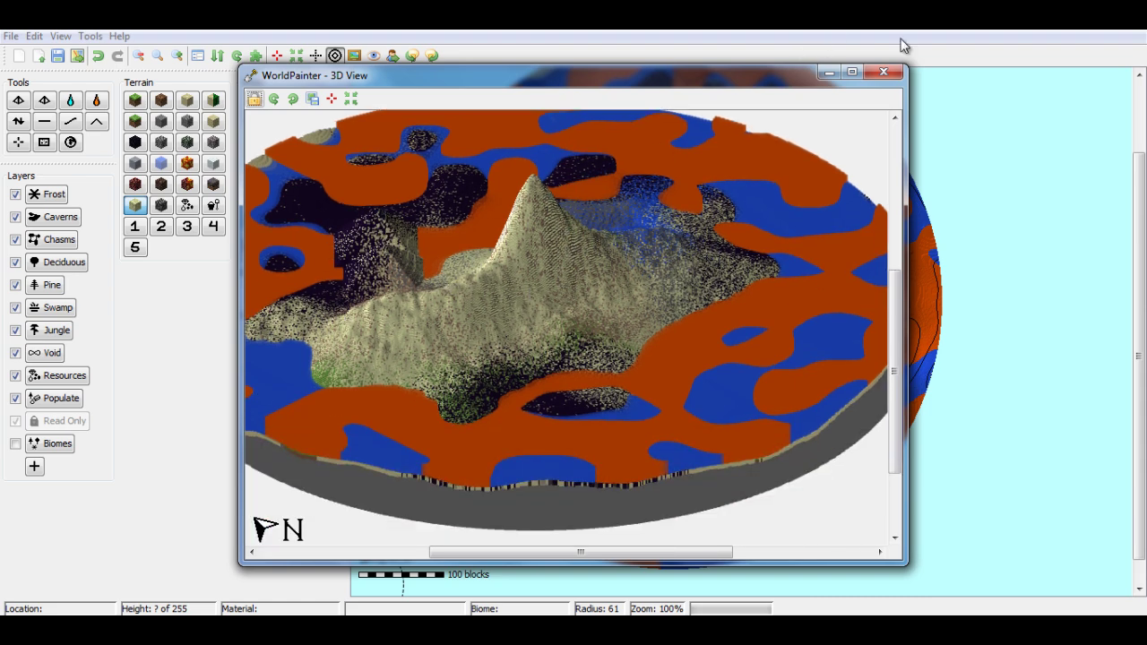
left_click(882, 73)
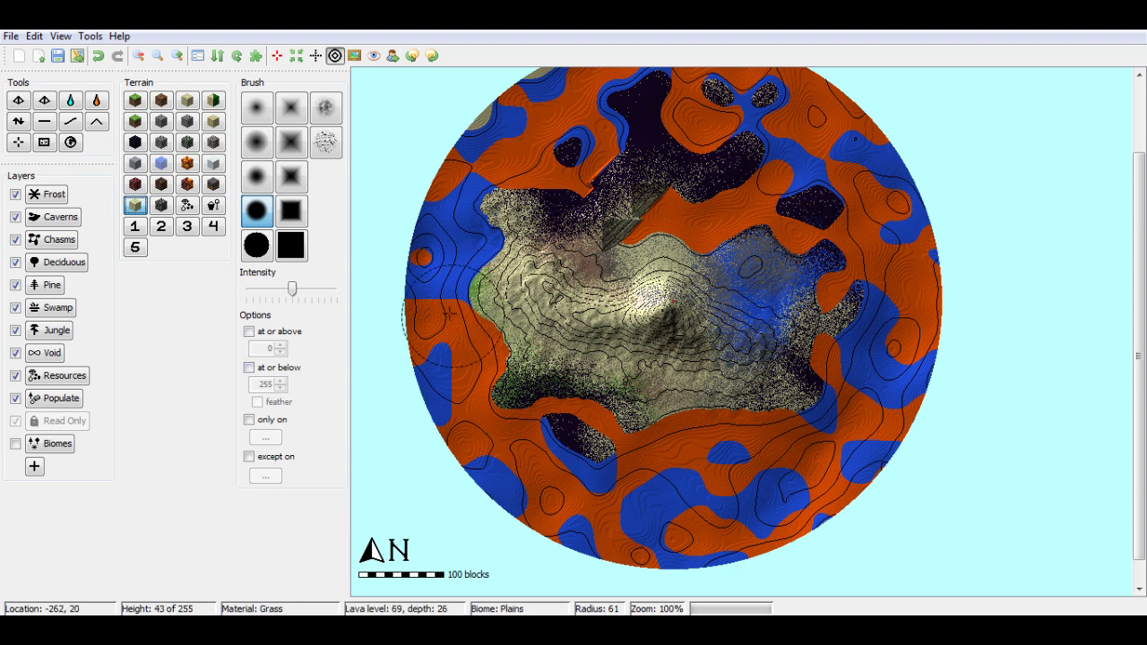
Smooth the central mountain's slopes and the pyramids with the Smooth tool at radius 61 and full intensity.
left_click(70, 122)
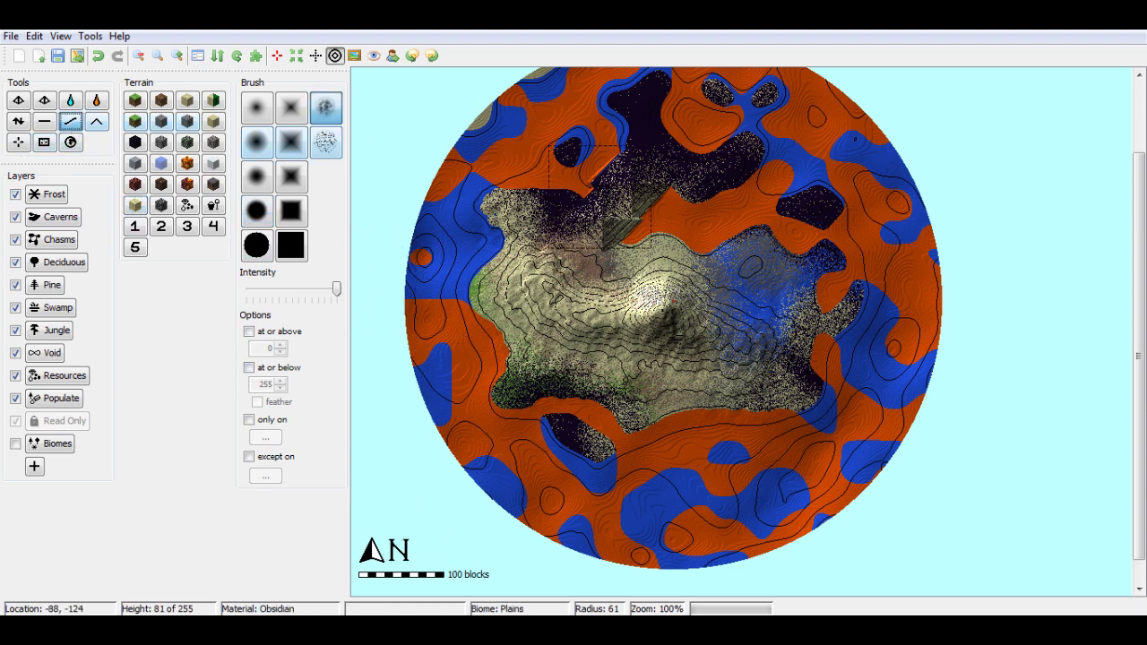
left_click_drag(663, 299, 579, 284)
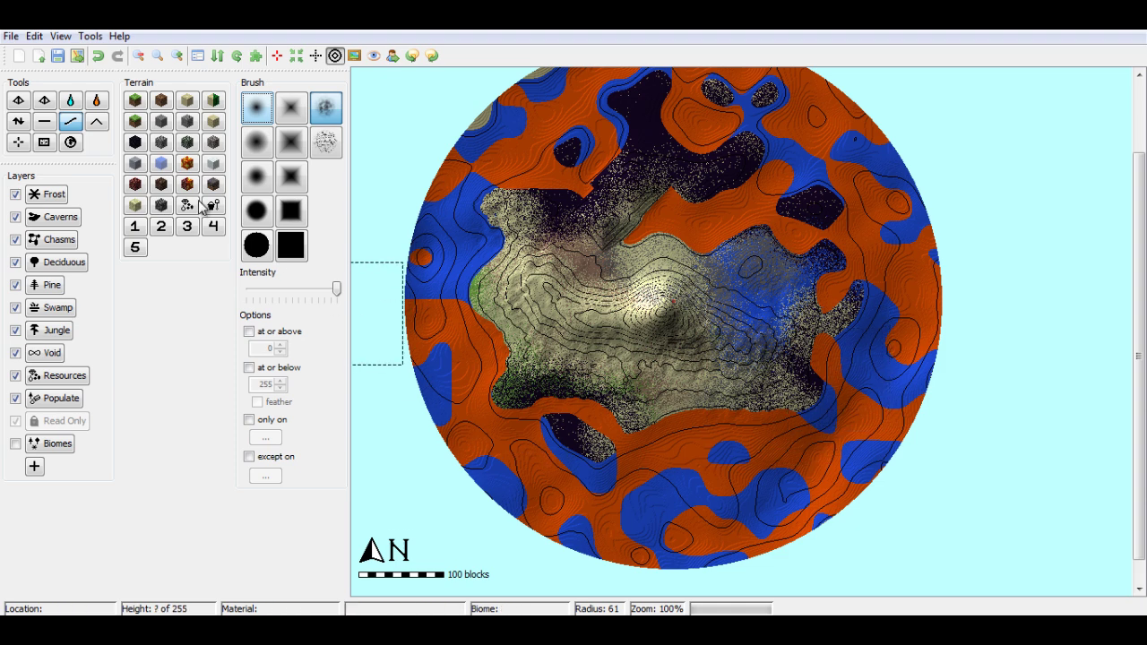
left_click(10, 37)
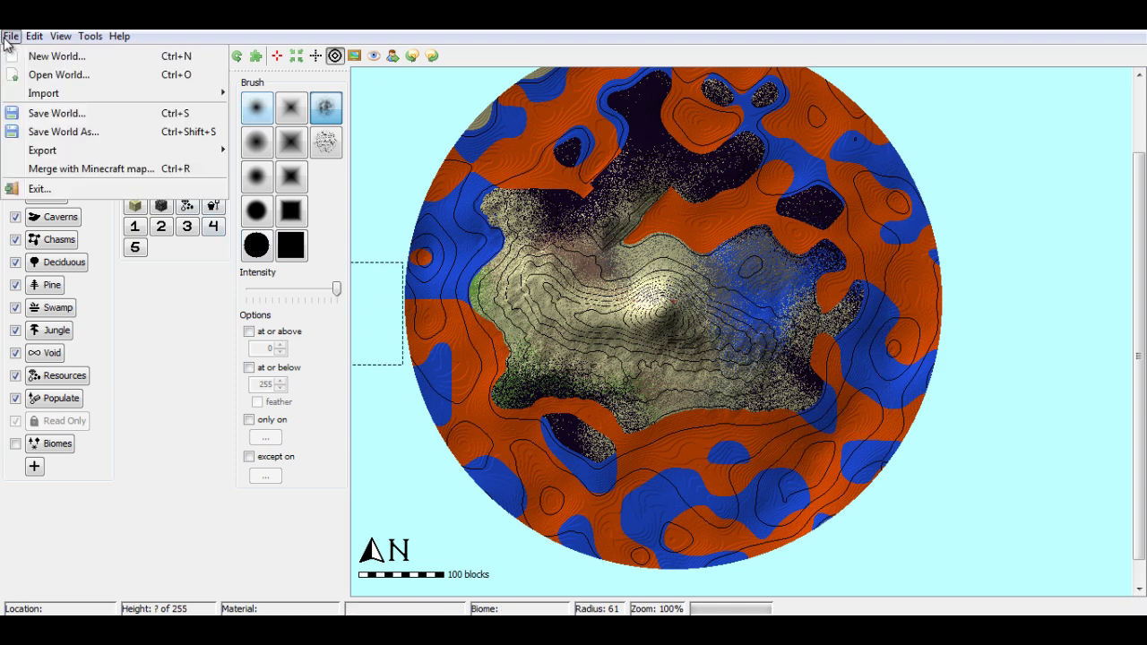
left_click(85, 133)
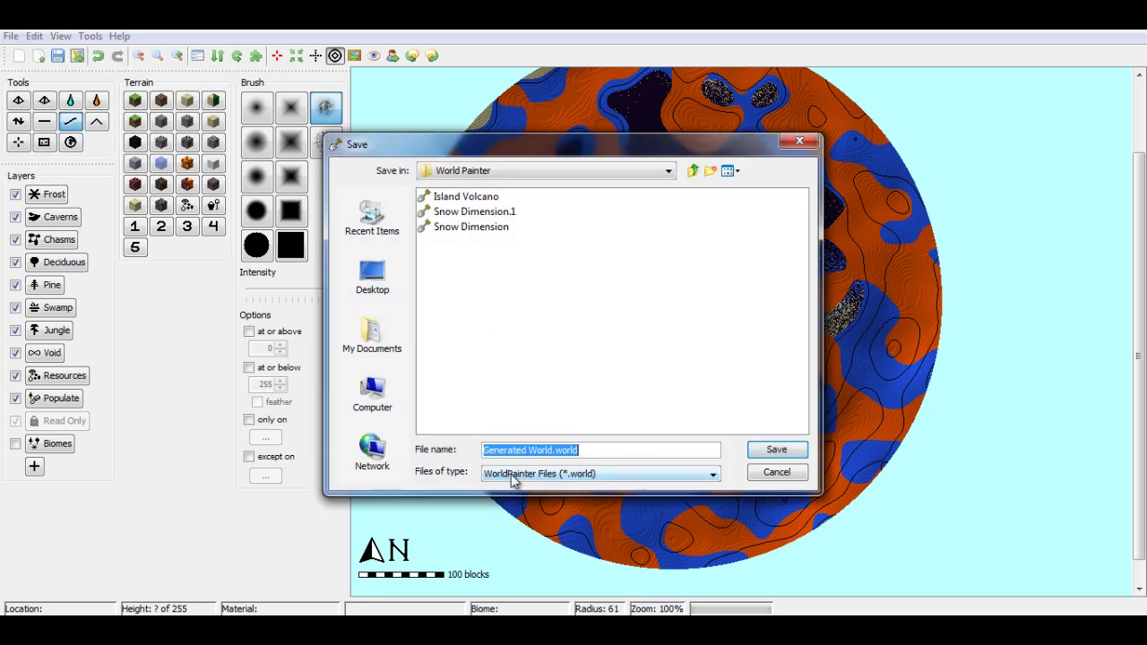
left_click(777, 473)
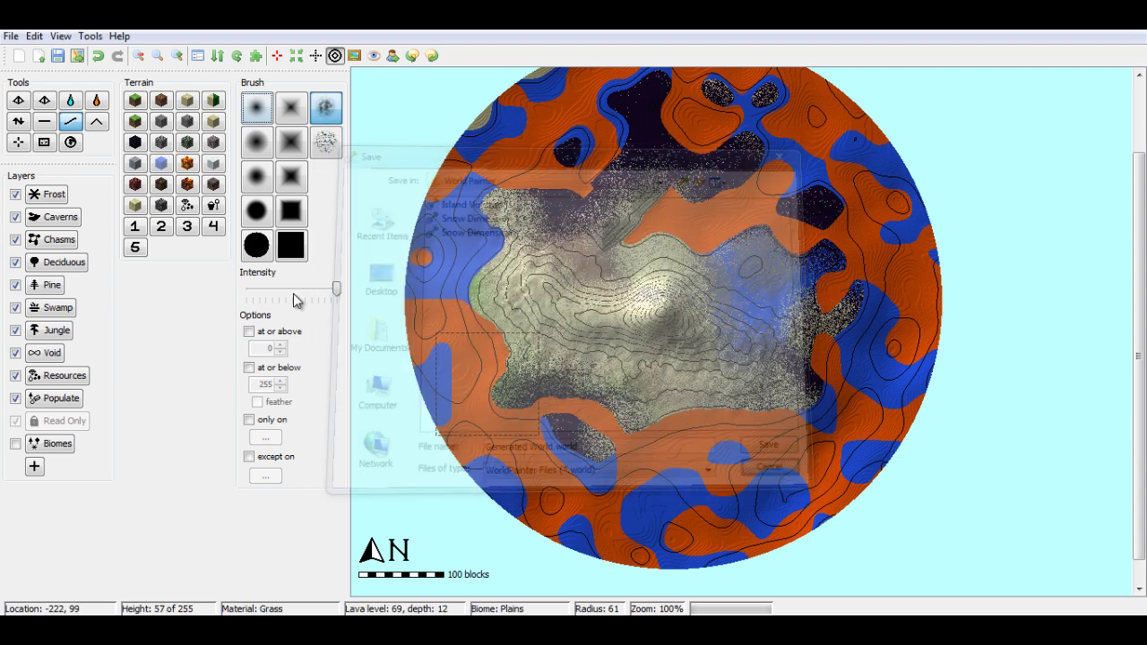
Export Generated World as a new Minecraft map in Creative mode with cheats allowed, after reviewing the caverns, chasms and resources settings.
left_click(10, 37)
mouse_move(83, 156)
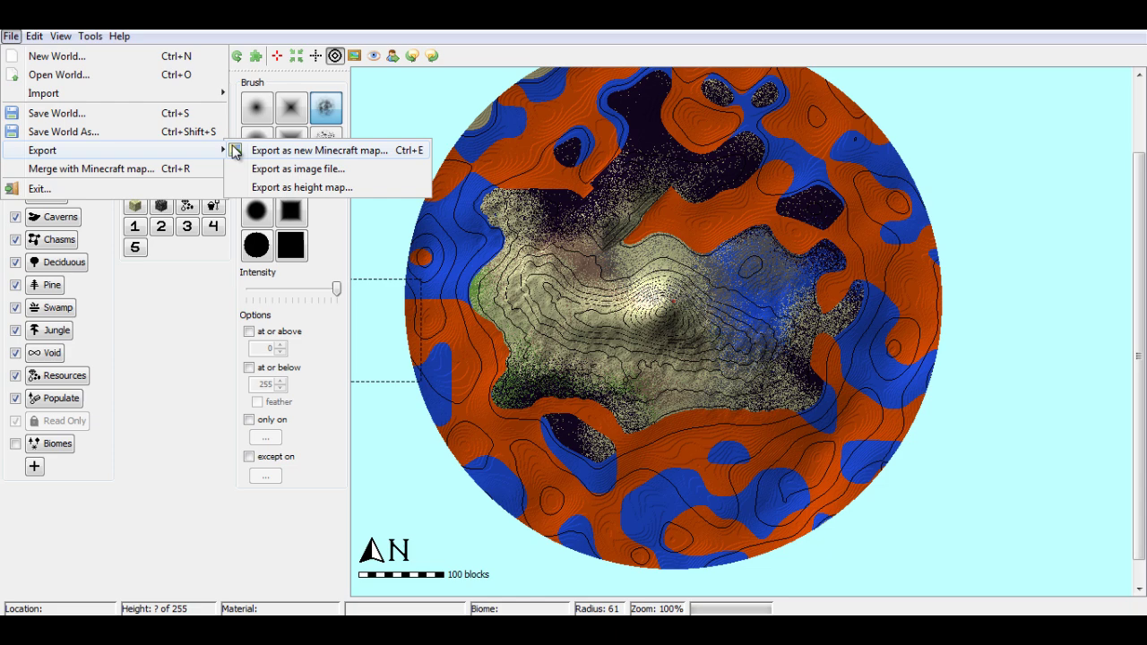
left_click(280, 152)
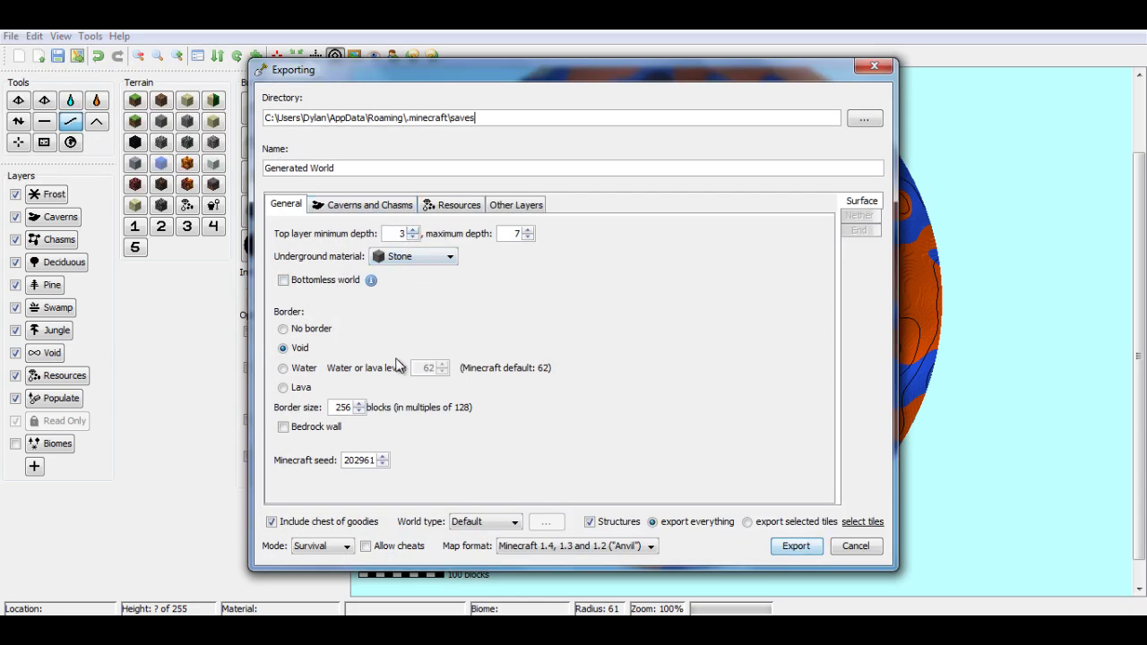
left_click(376, 205)
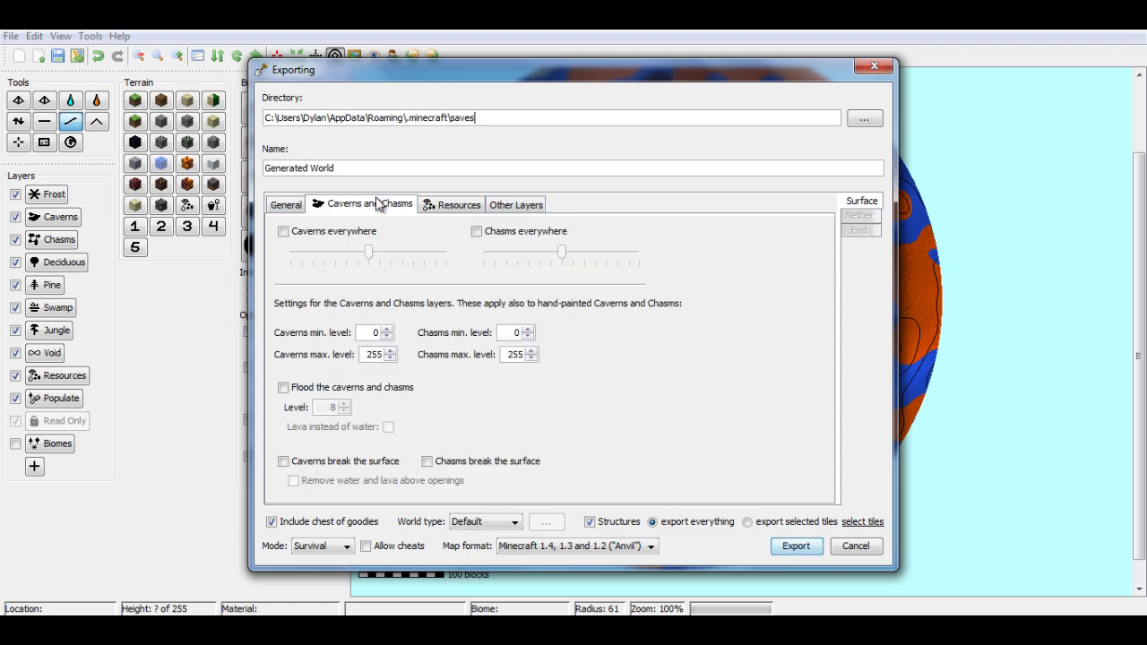
left_click(459, 205)
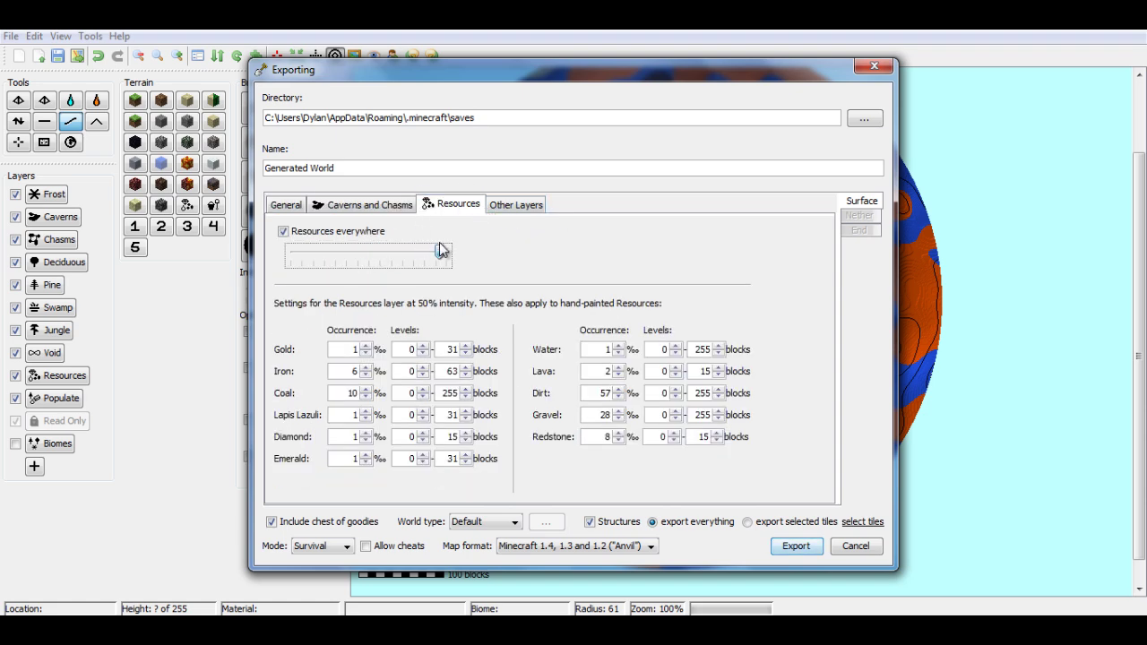
left_click(351, 211)
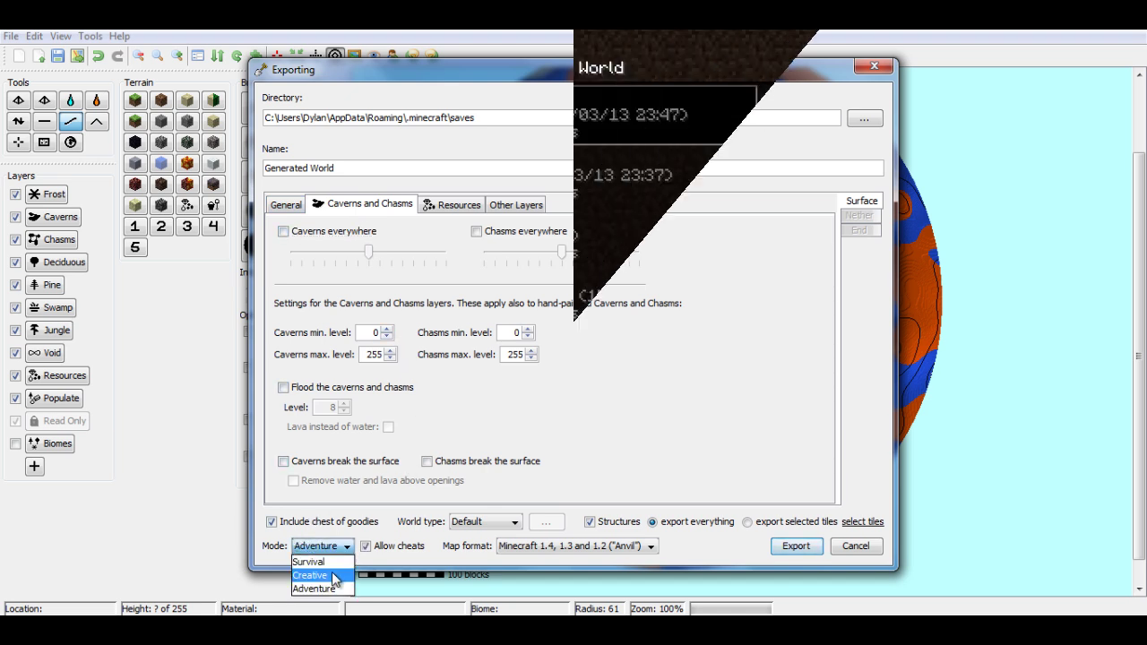
left_click(309, 575)
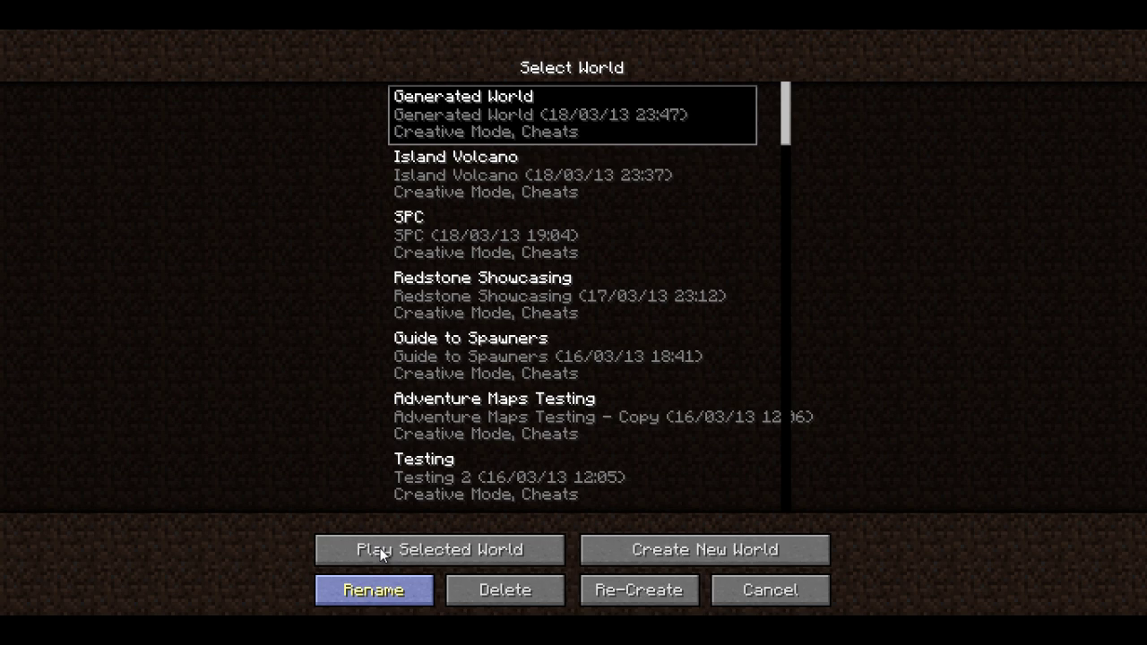
Switch to Minecraft, load Generated World, and fly around to inspect the exported mountain, pyramids and lava areas.
double_click(528, 114)
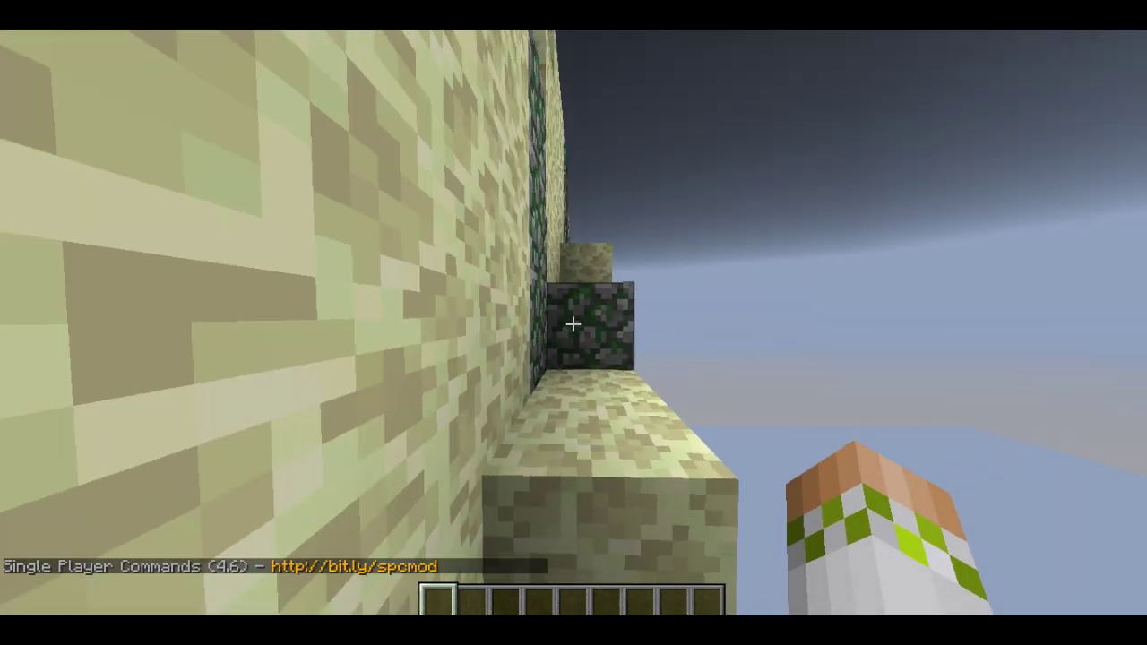
key("w")
key("space")
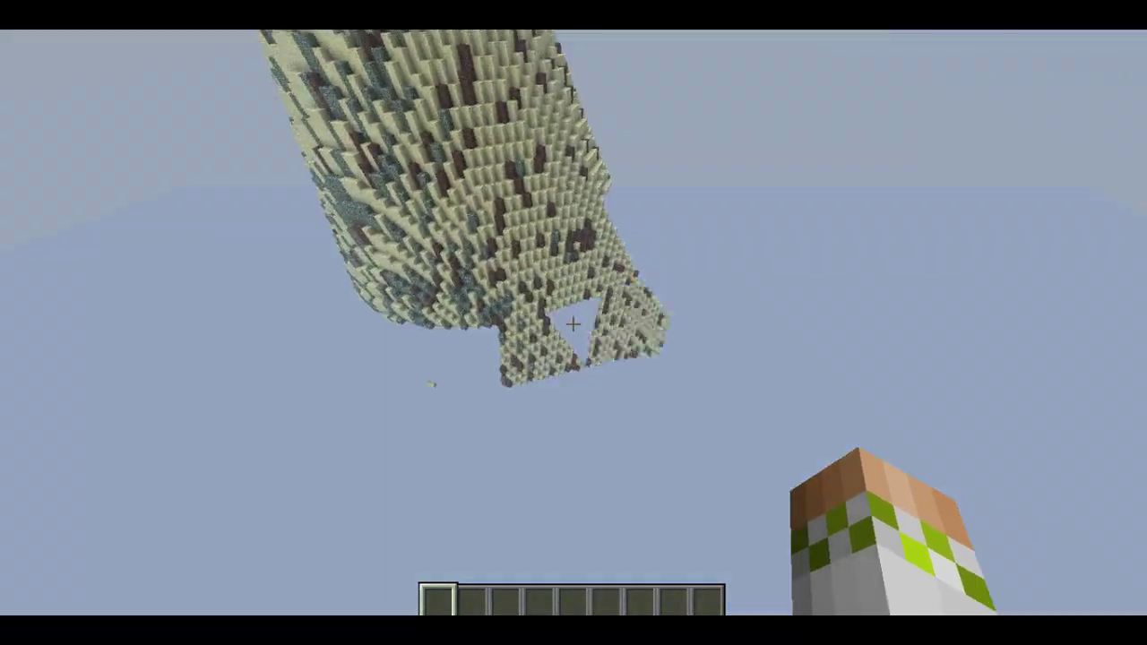
key("w")
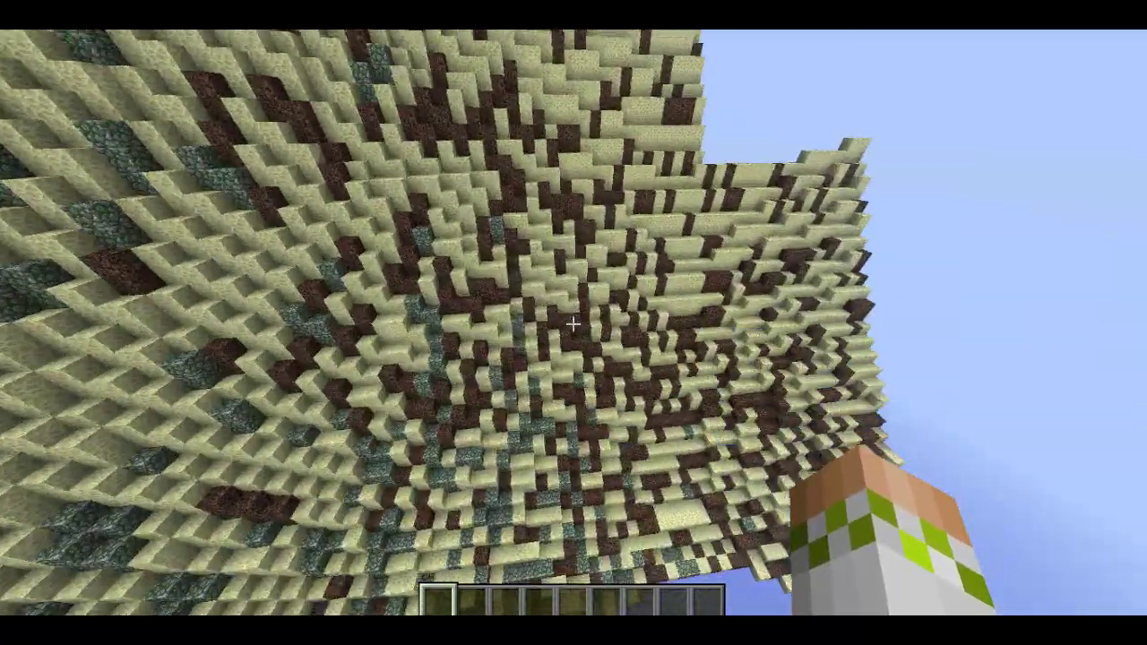
key("w")
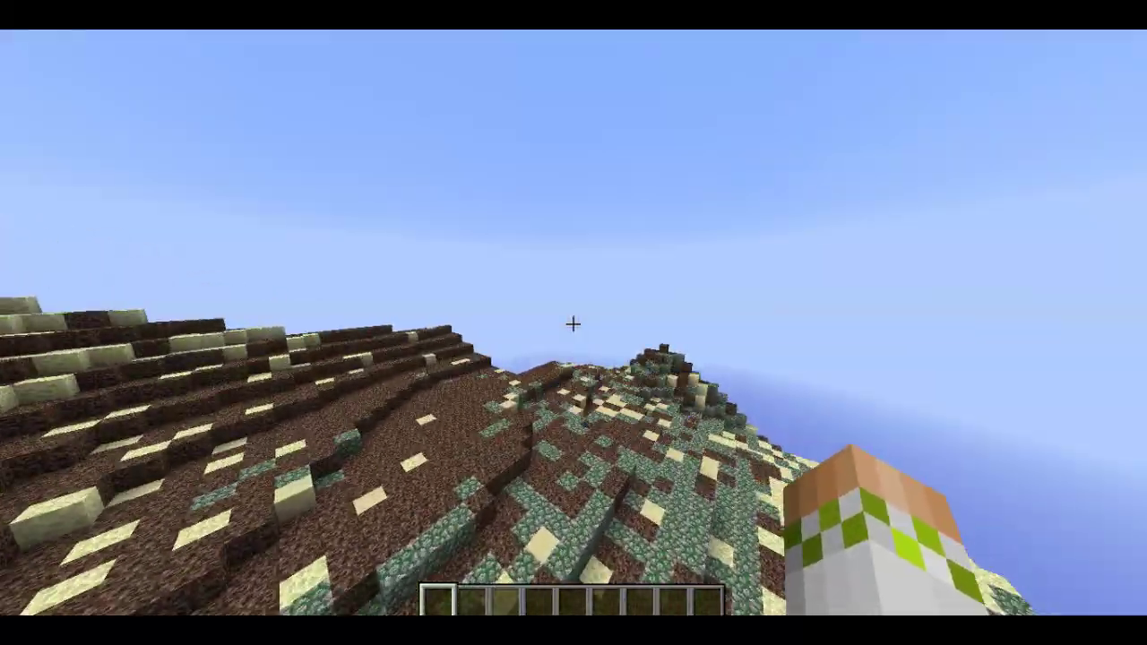
key("w")
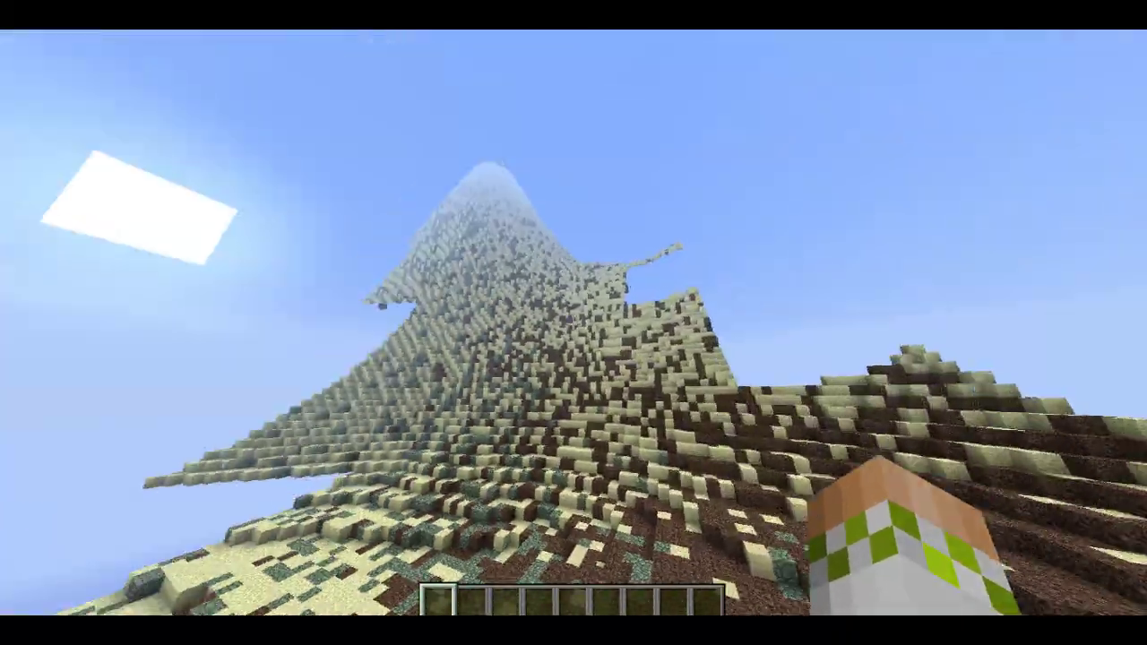
key("w")
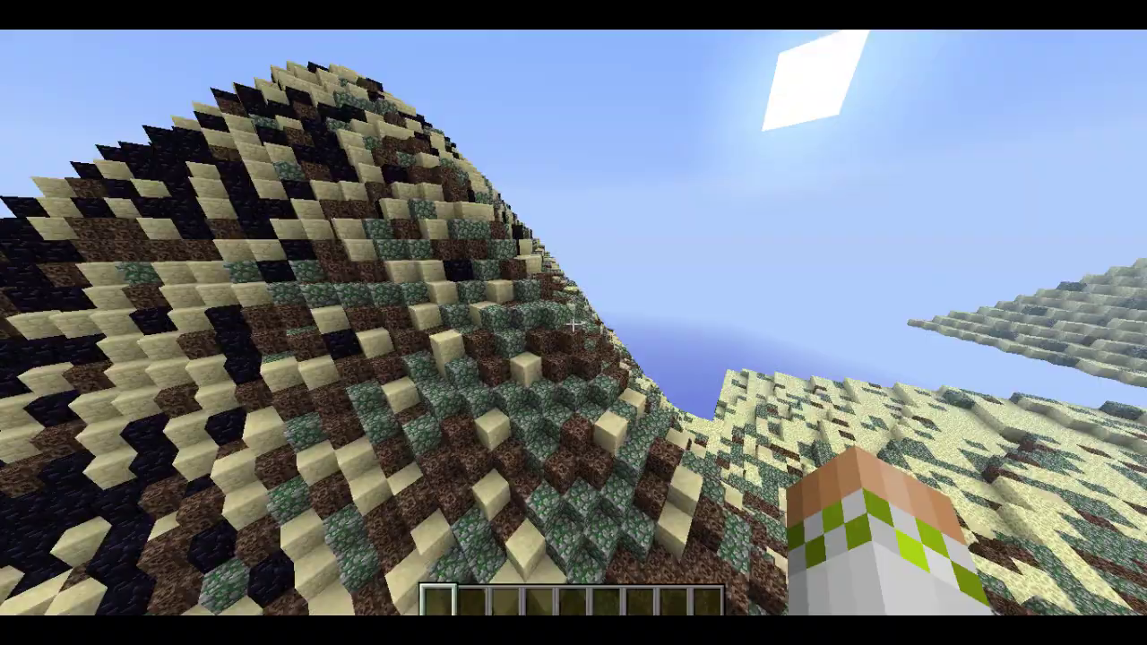
key("w")
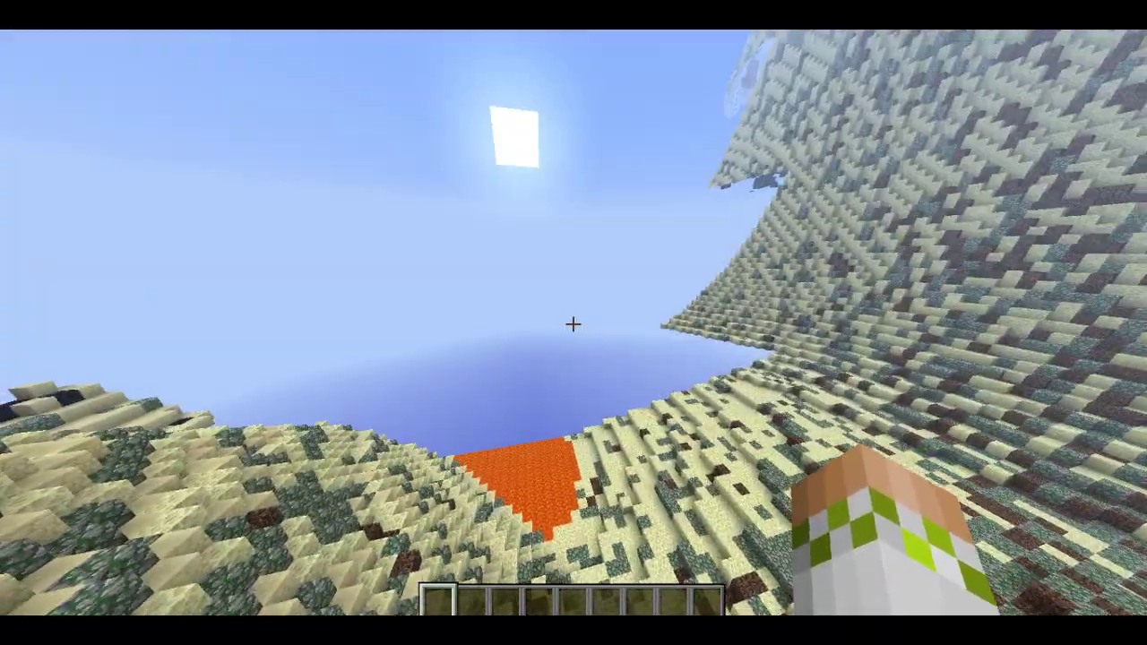
key("w")
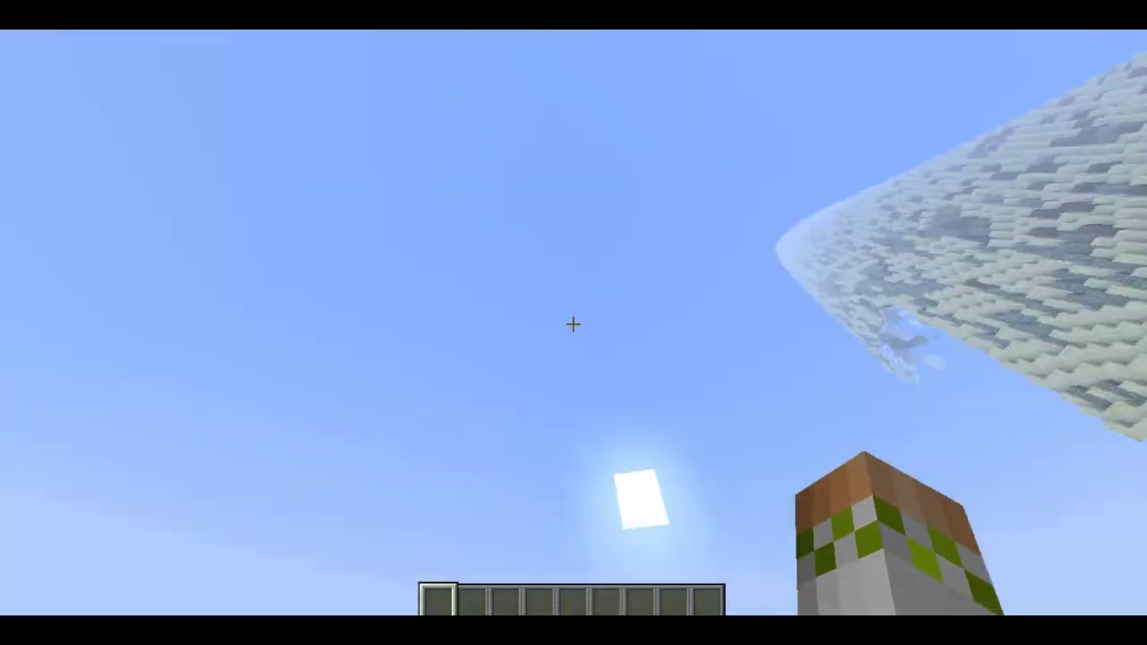
key("w")
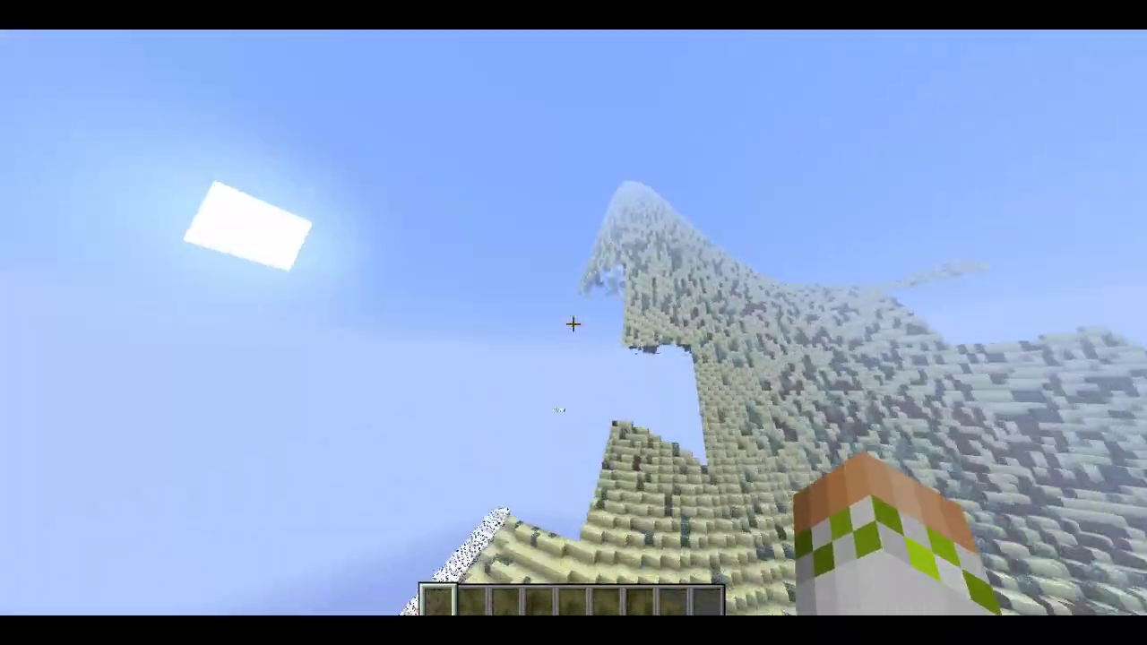
key("w")
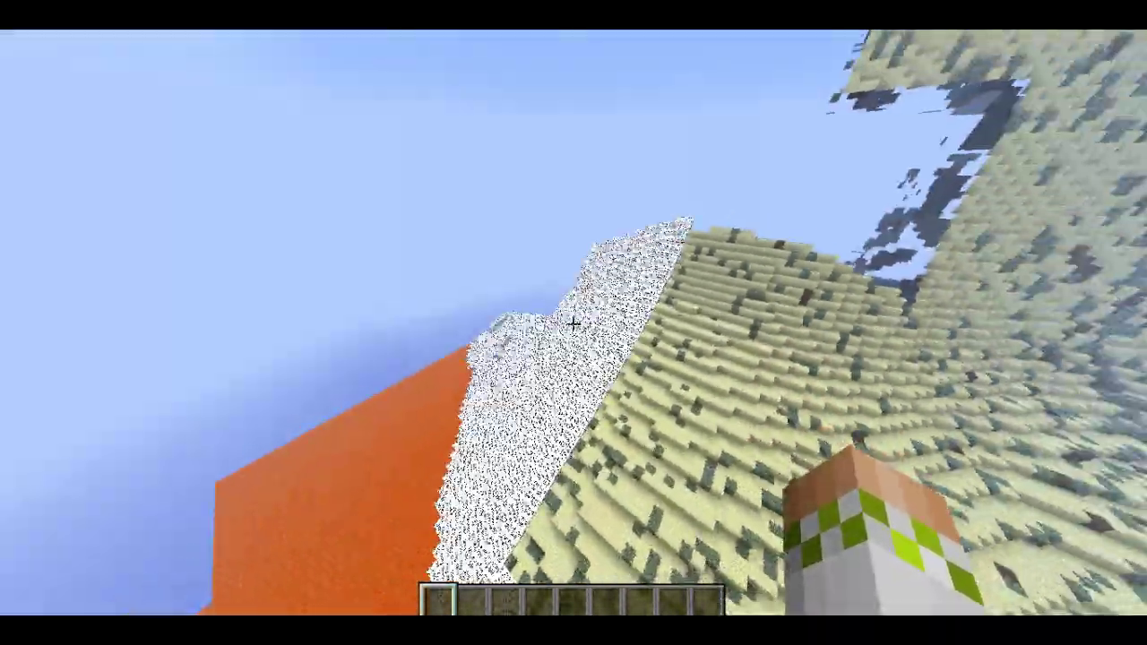
key("w")
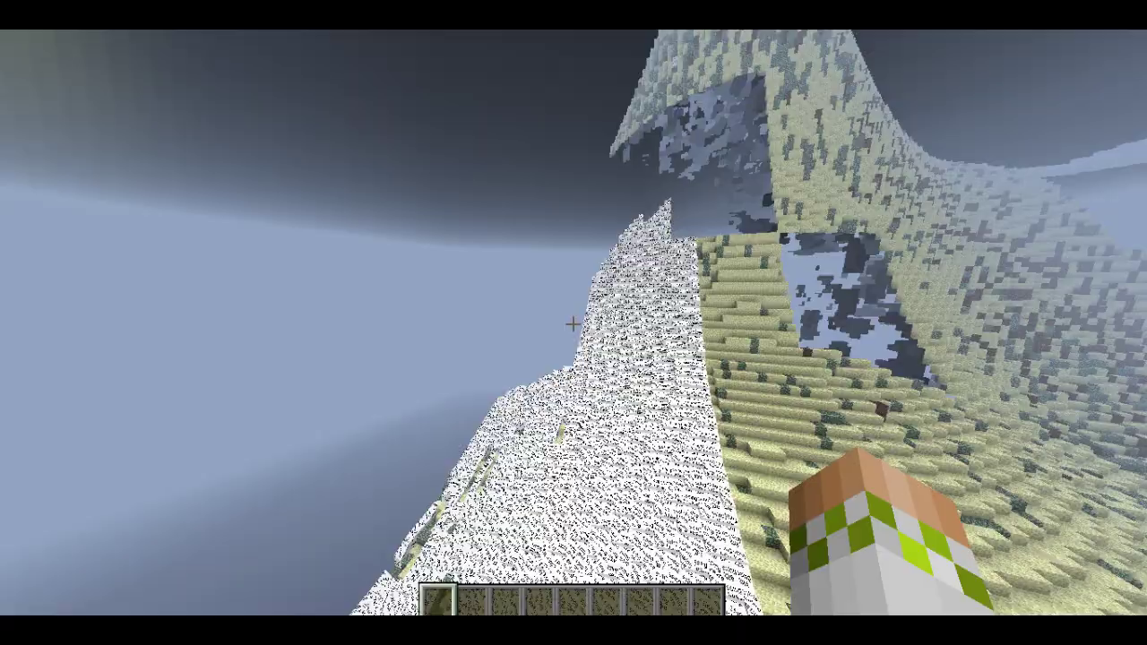
Look through the available texture packs in the game's options and return to the world.
key("Escape")
left_click(514, 337)
left_click(504, 374)
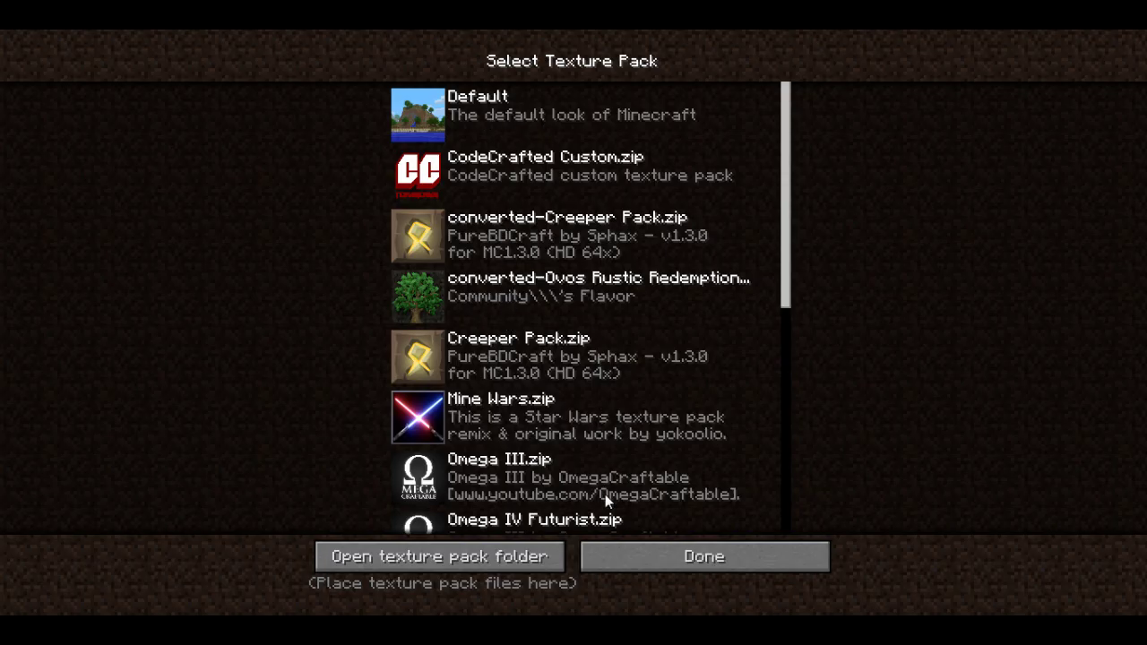
left_click(647, 565)
left_click(612, 433)
left_click(571, 215)
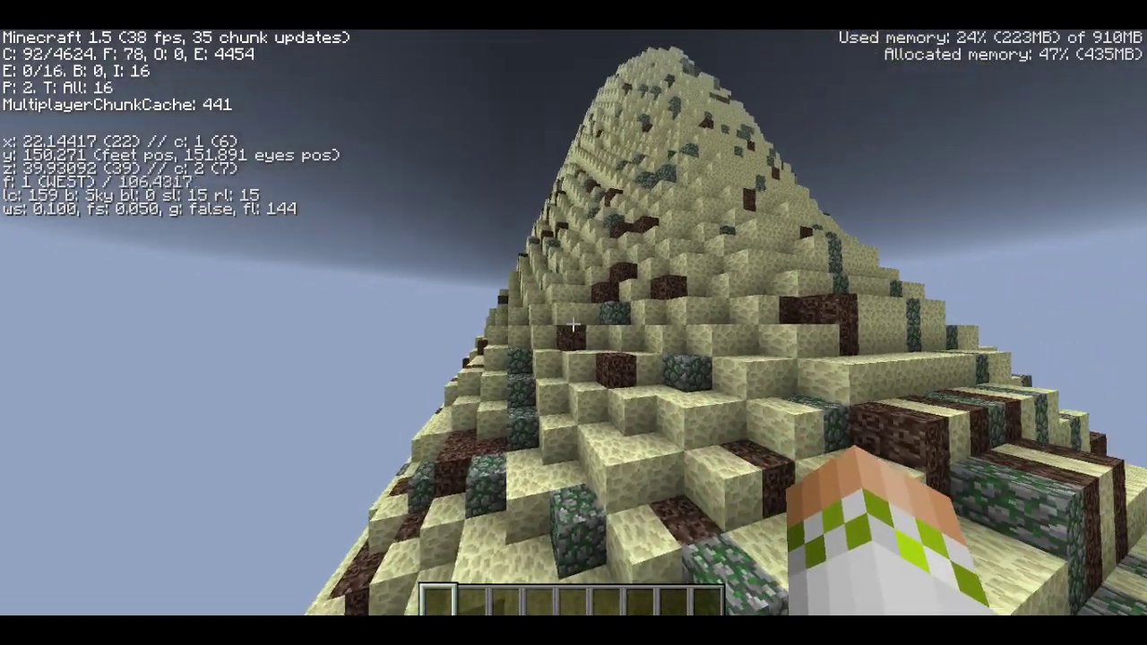
Traverse the mountain's steep slope westward and examine its shape and mixed block surface up close.
key("a")
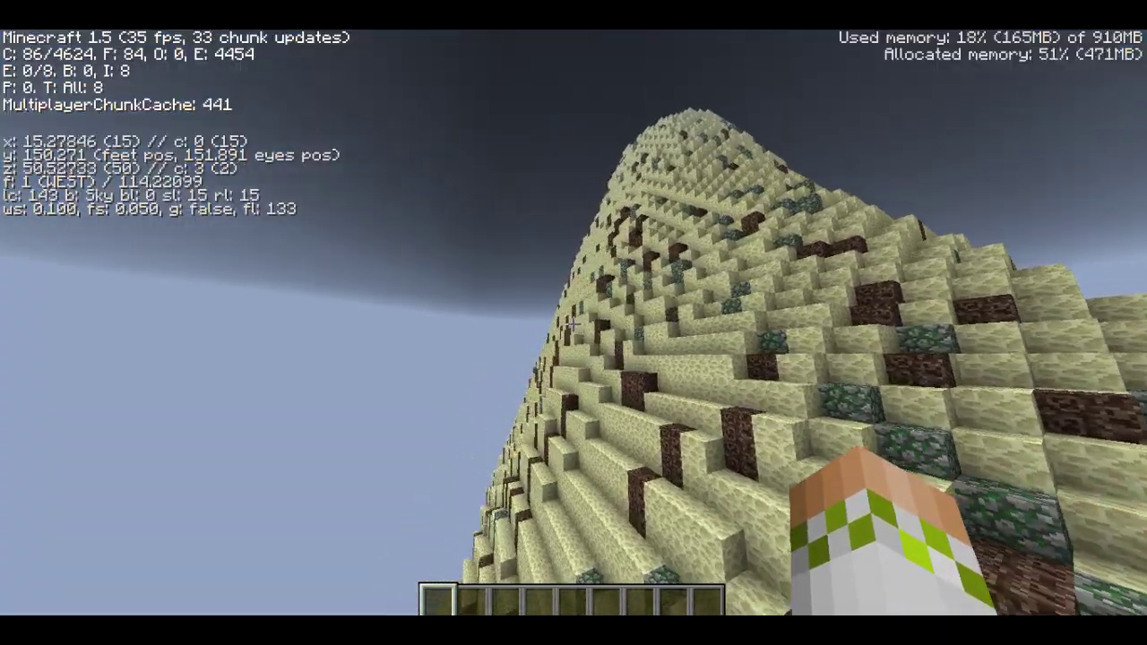
key("d")
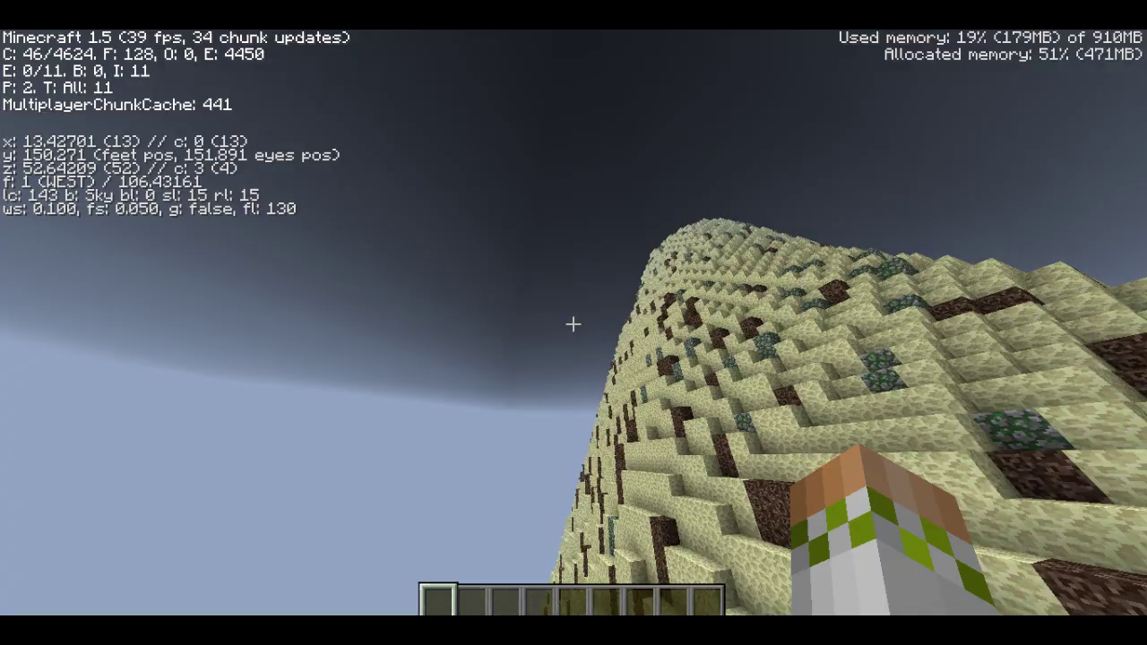
key("d")
key("w")
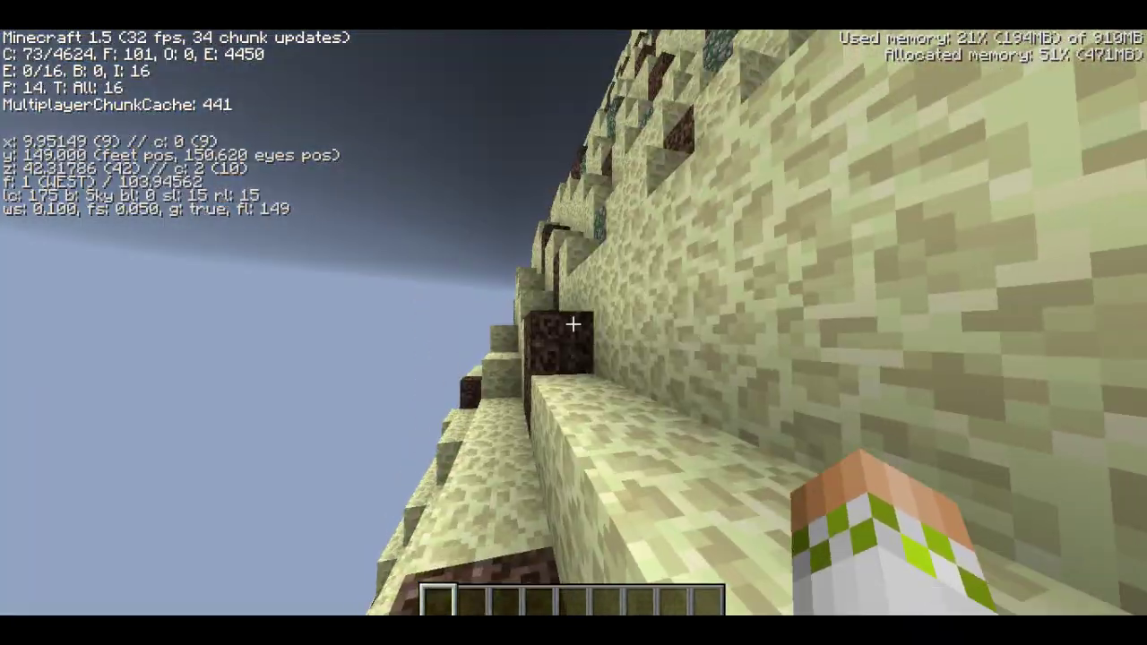
key("w")
key("space")
key("space")
key("w")
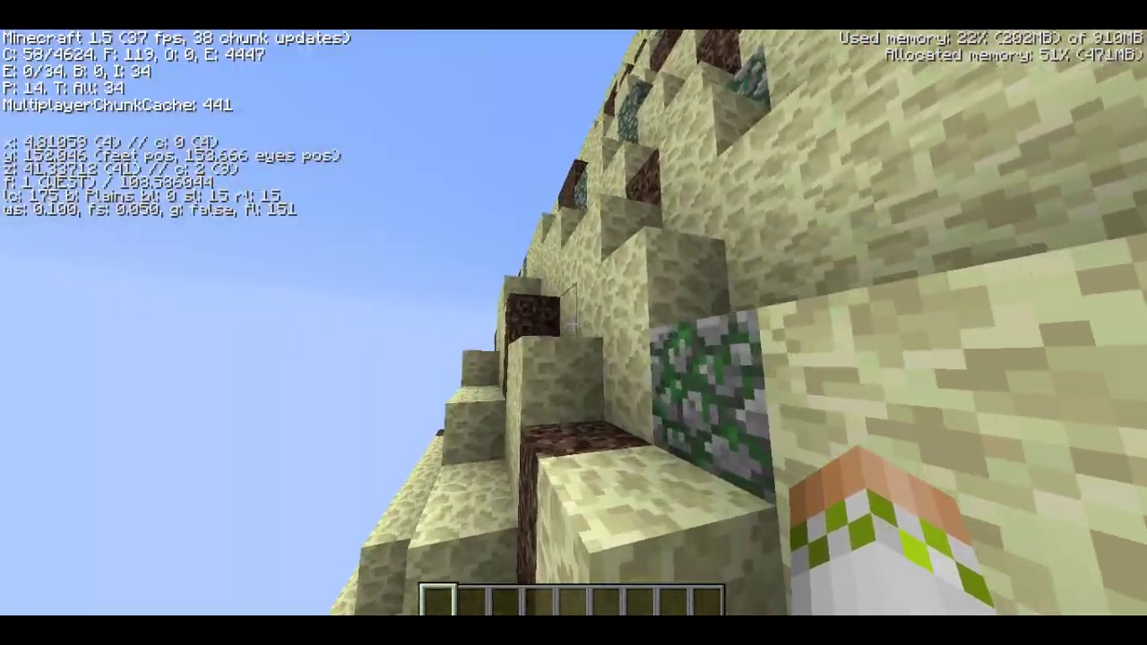
key("space")
key("w")
key("space")
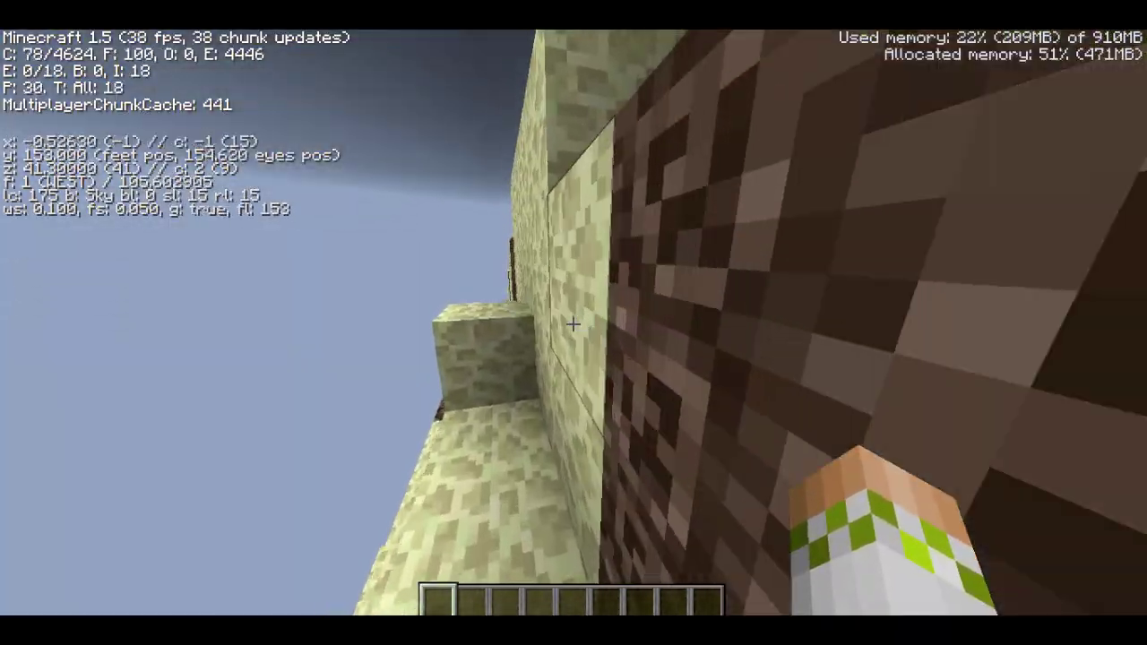
key("w")
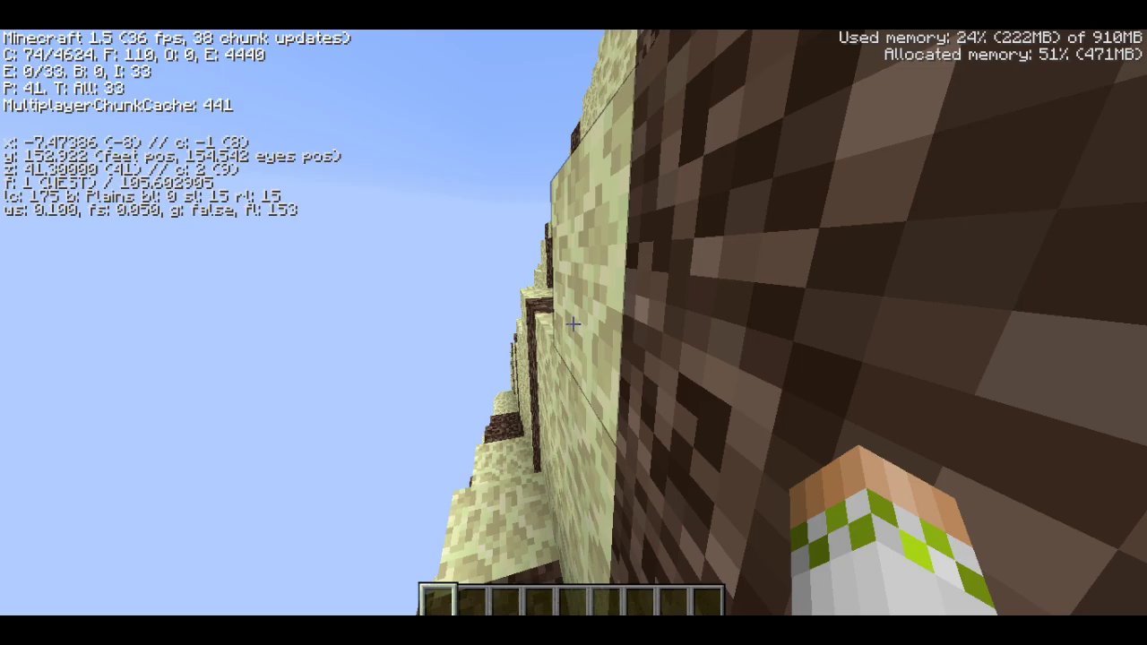
key("w")
key("w")
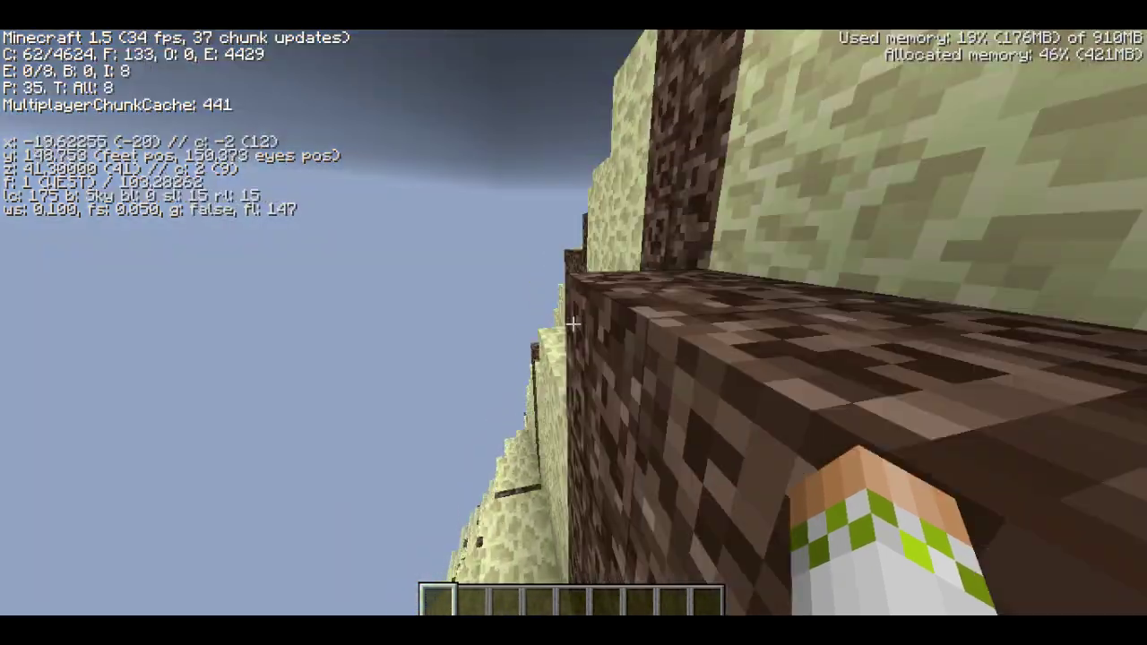
key("w")
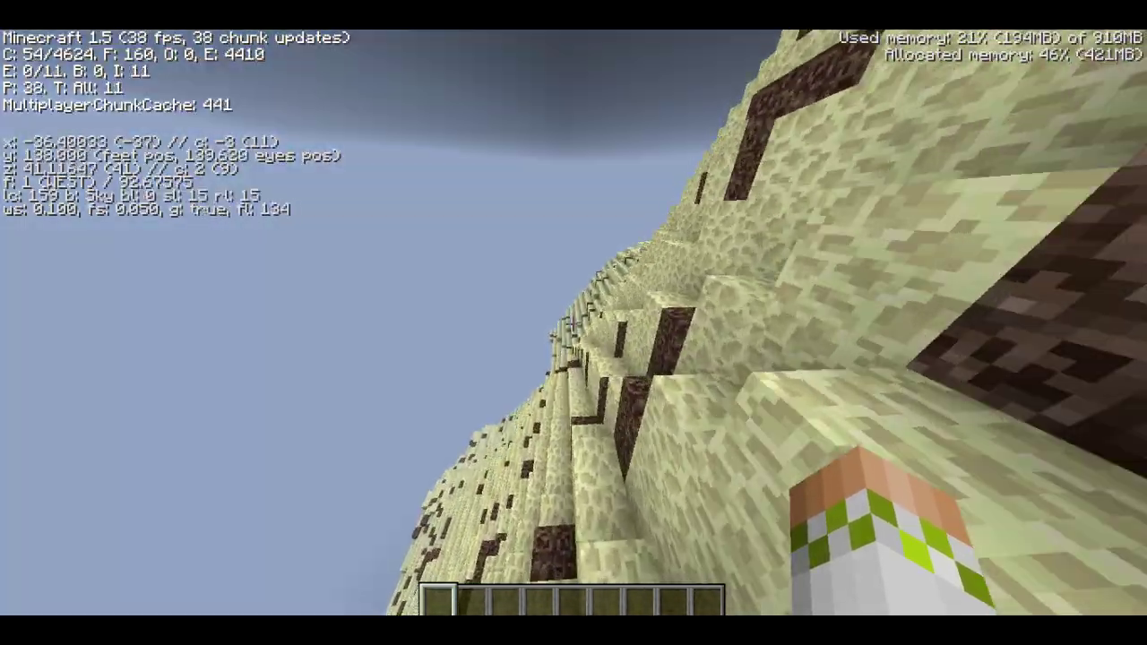
key("w")
key("w")
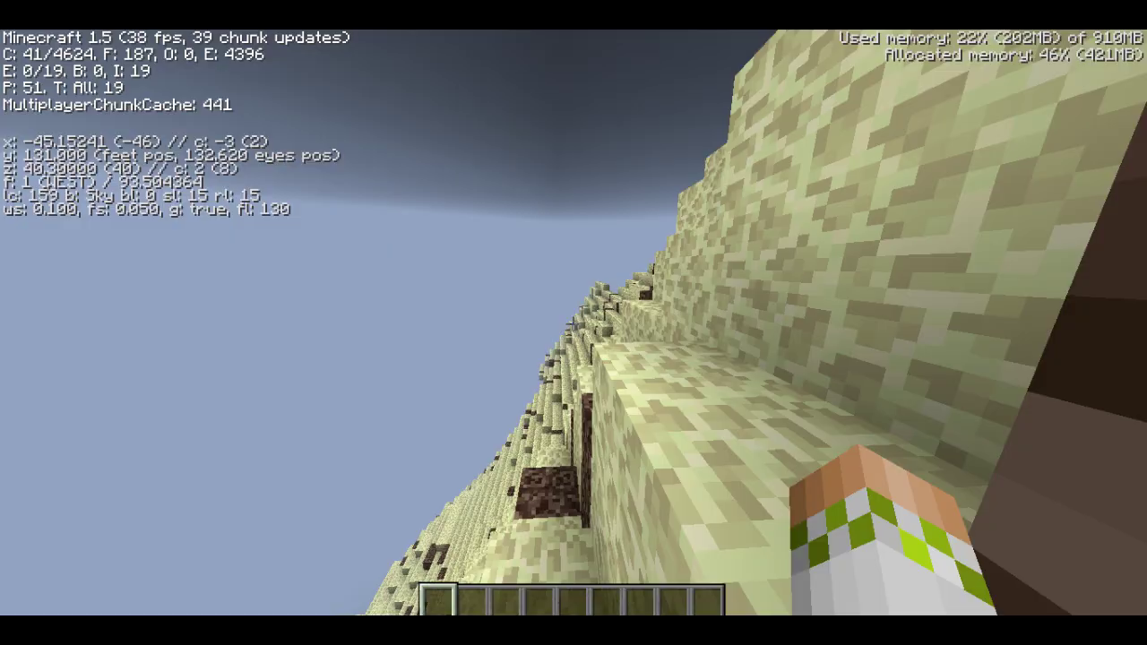
key("w")
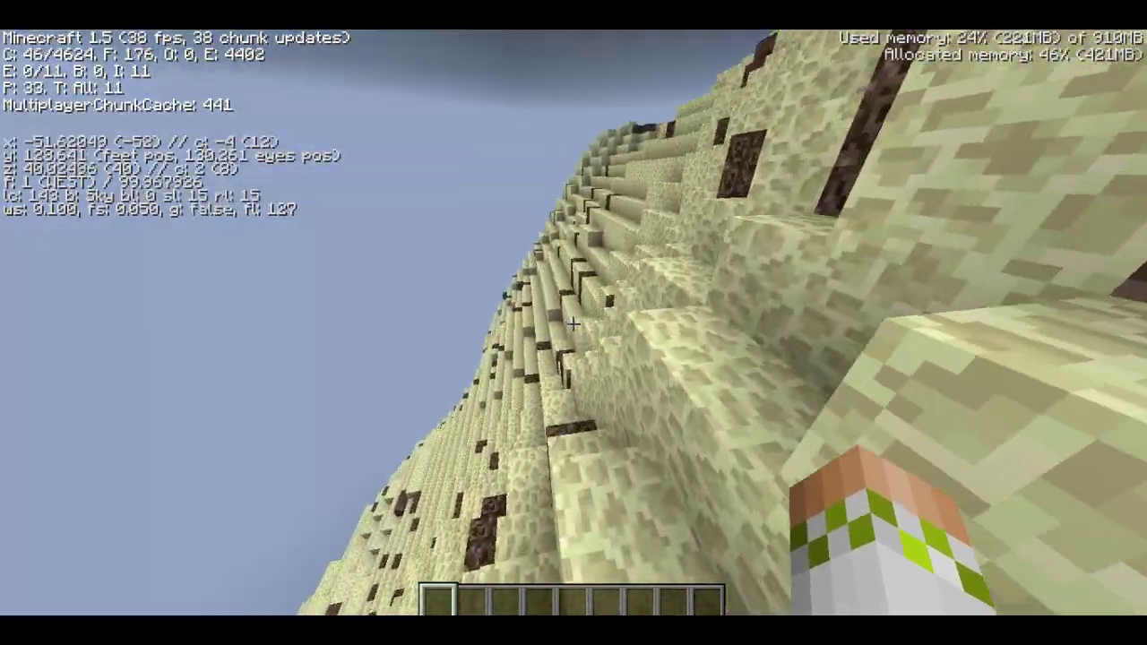
key("w")
key("w")
key("space")
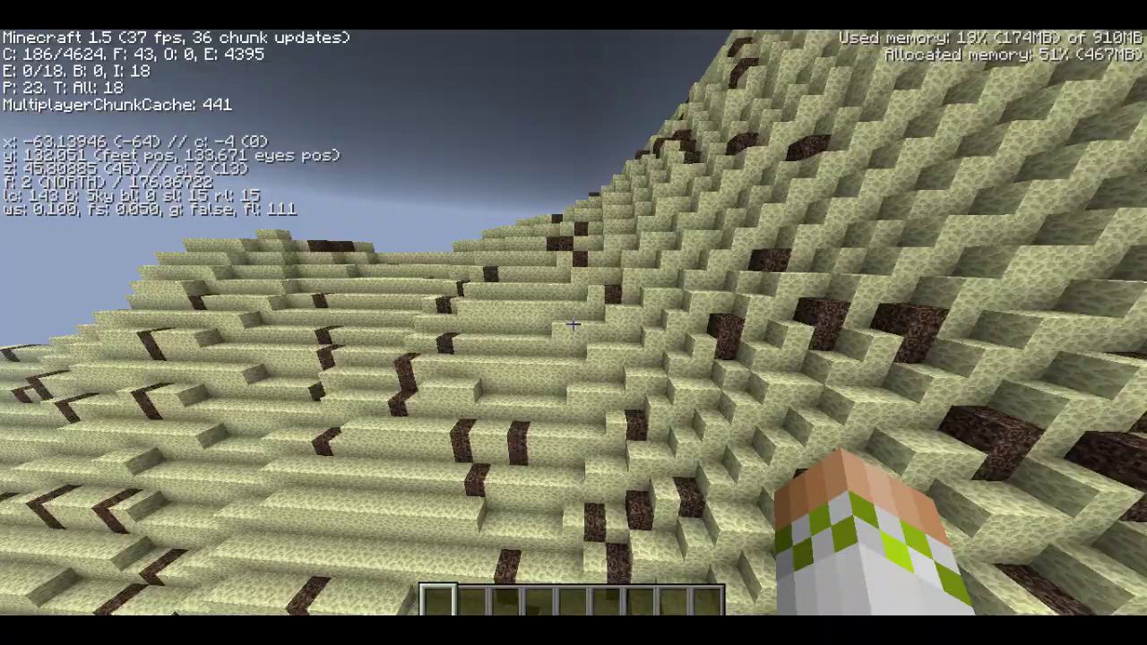
Fly north around the mountain's western end and inspect the surrounding landmass and its northern slopes.
key("w")
key("space")
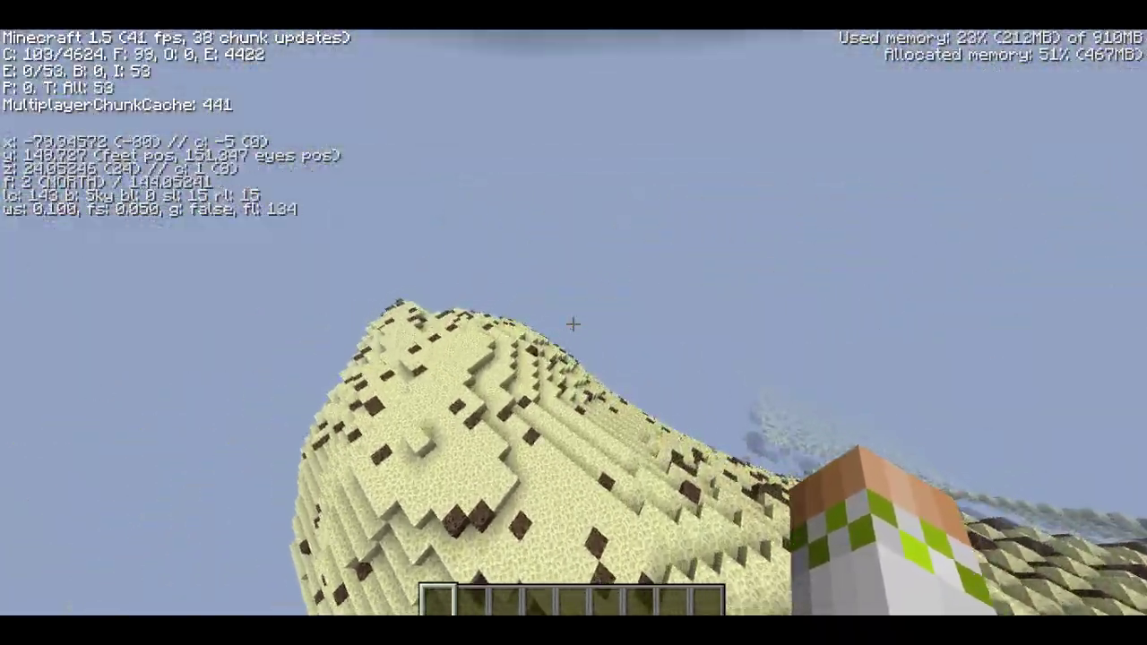
key("w")
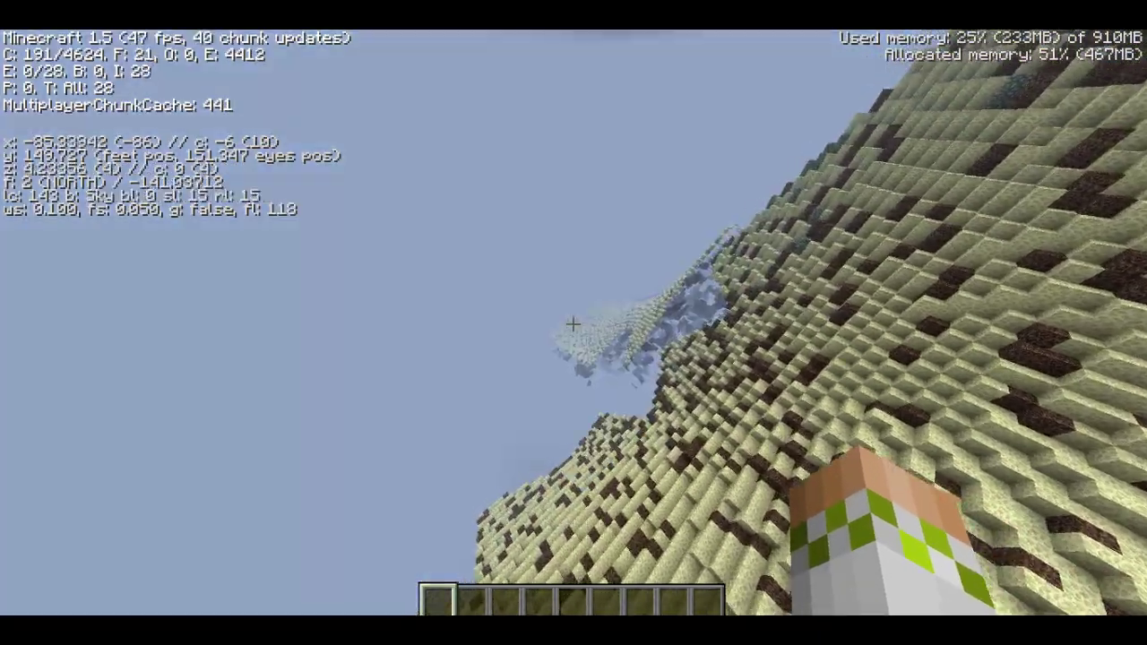
key("w")
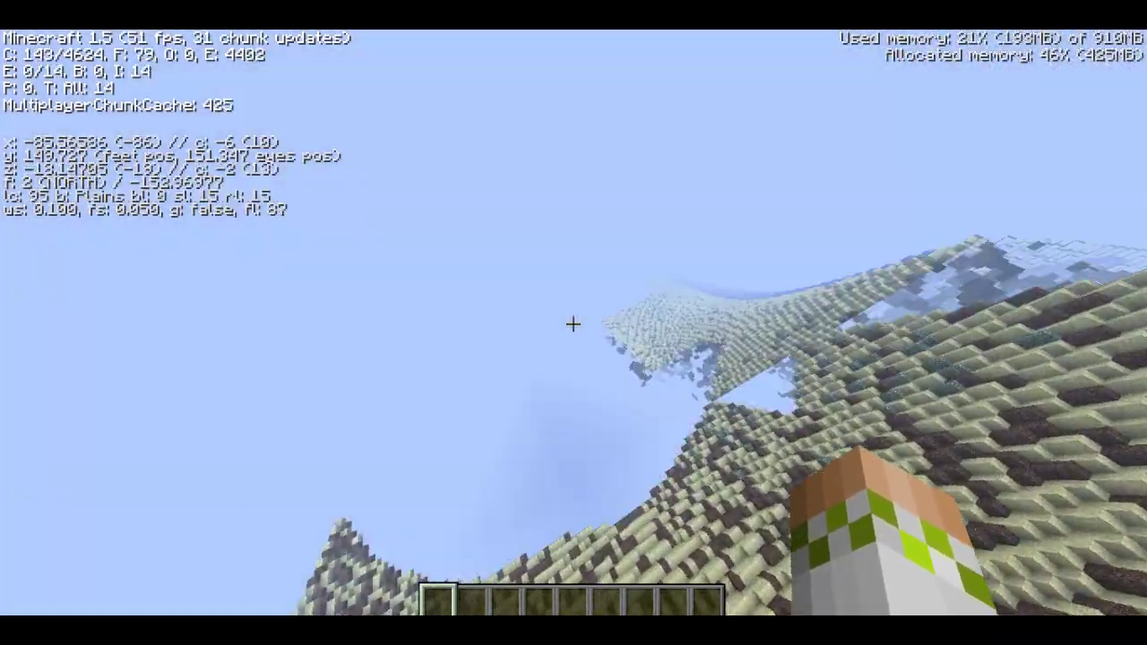
key("w")
key("shift")
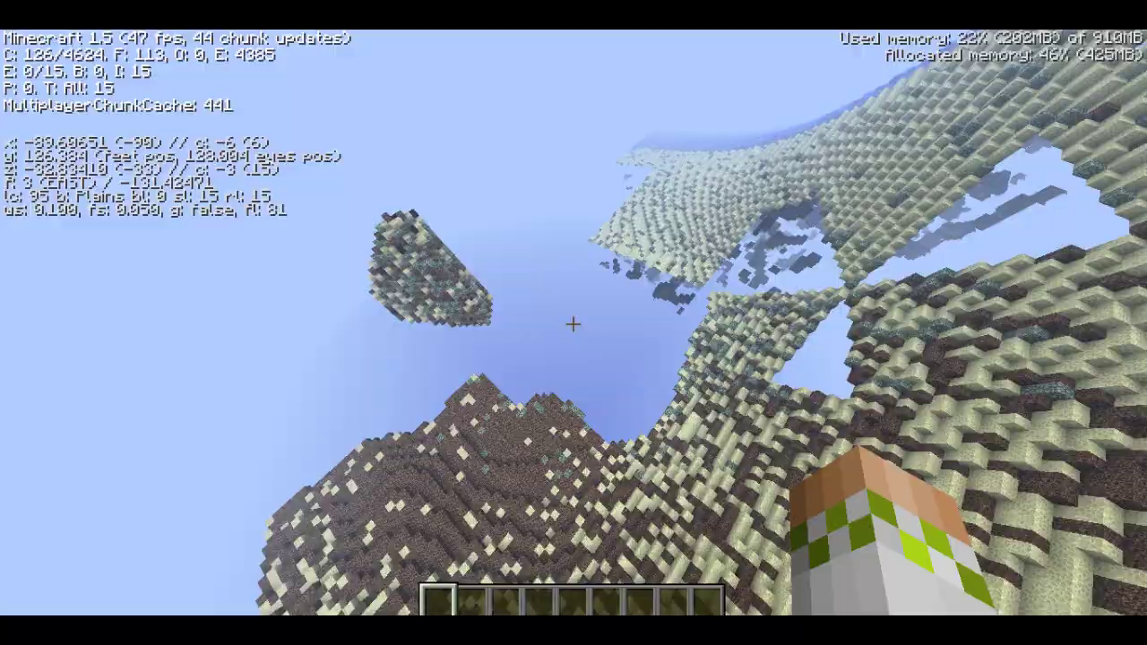
key("w")
key("shift")
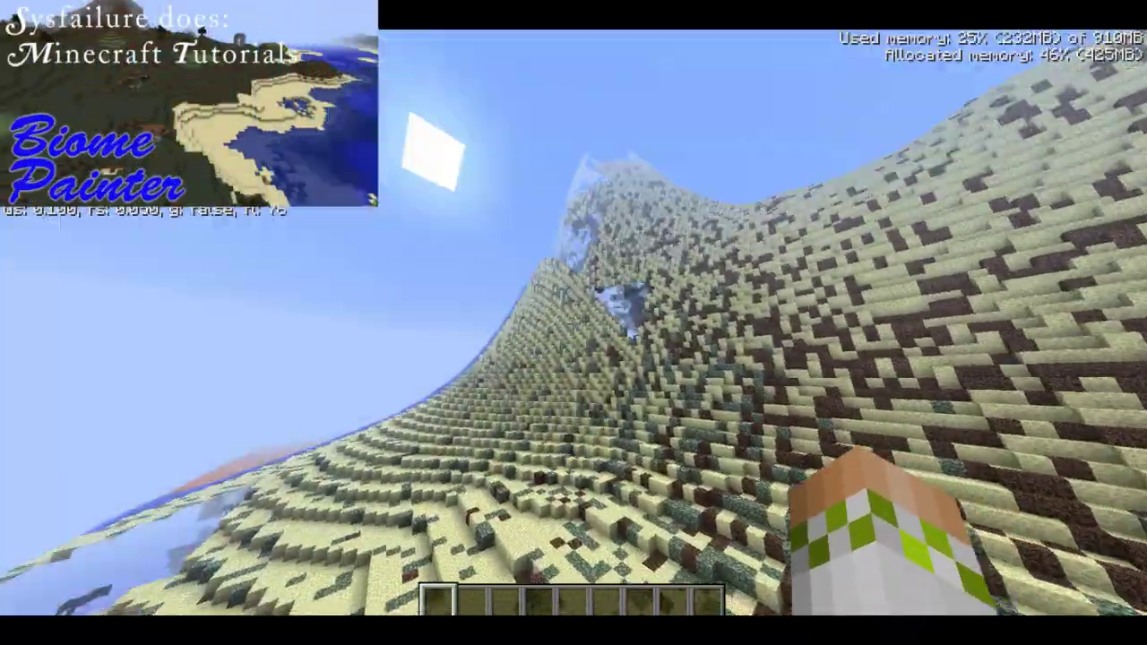
Fly over the lava areas beyond the mountain with the debug overlay hidden, and look back at its partly water-covered slope.
key("w")
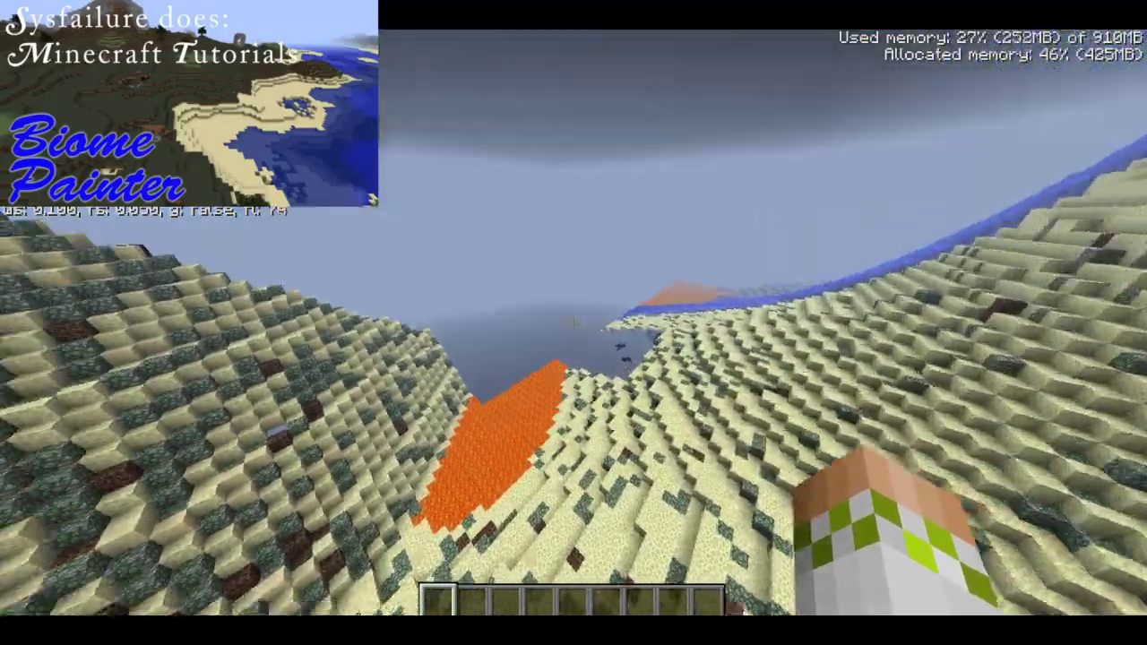
key("space")
key("w")
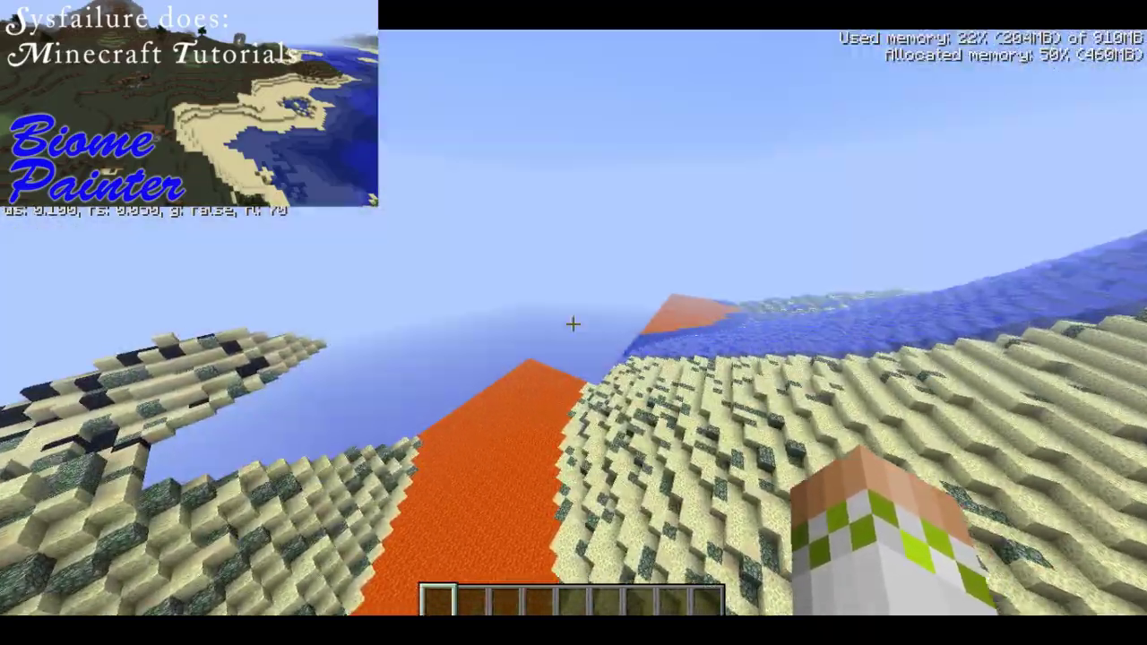
key("w")
key("F3")
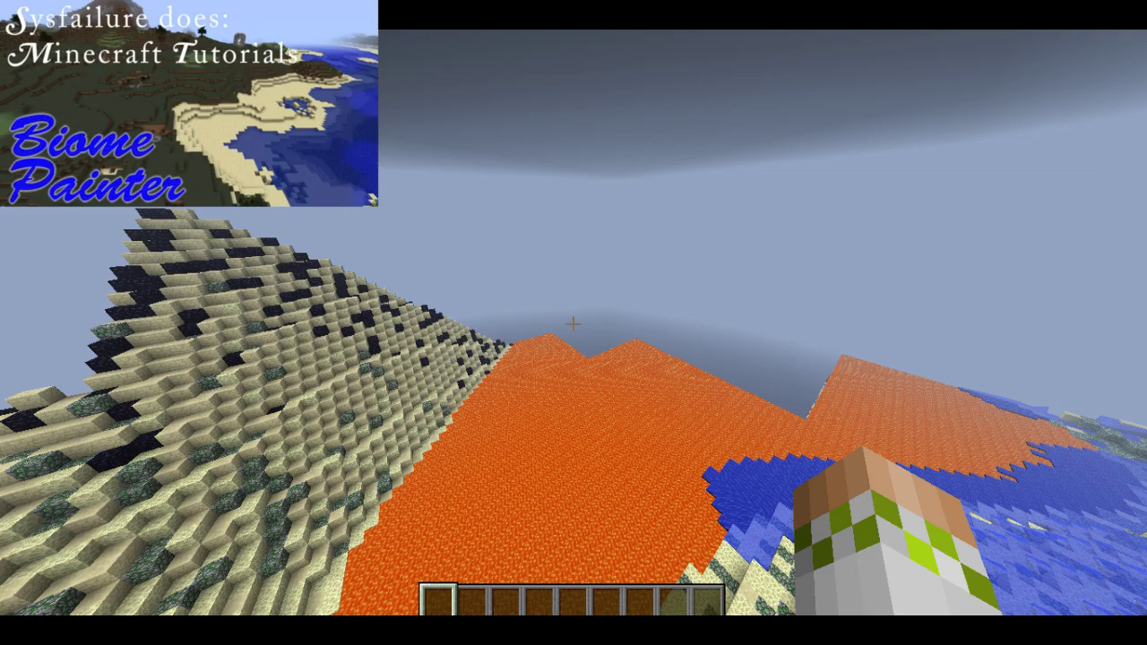
key("w")
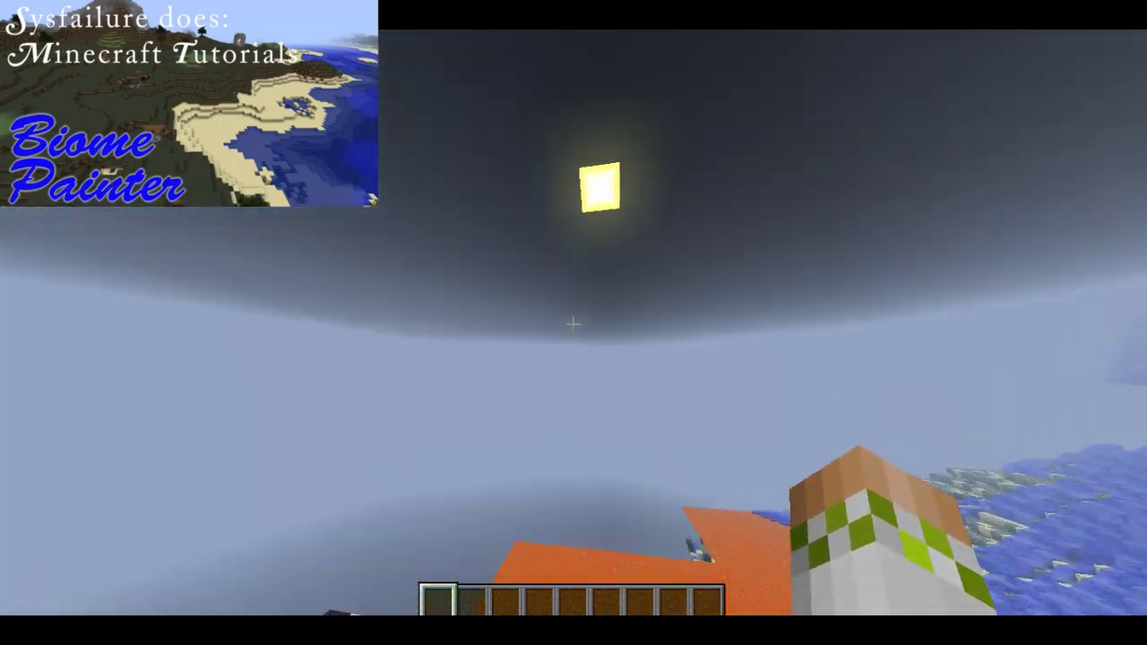
key("space")
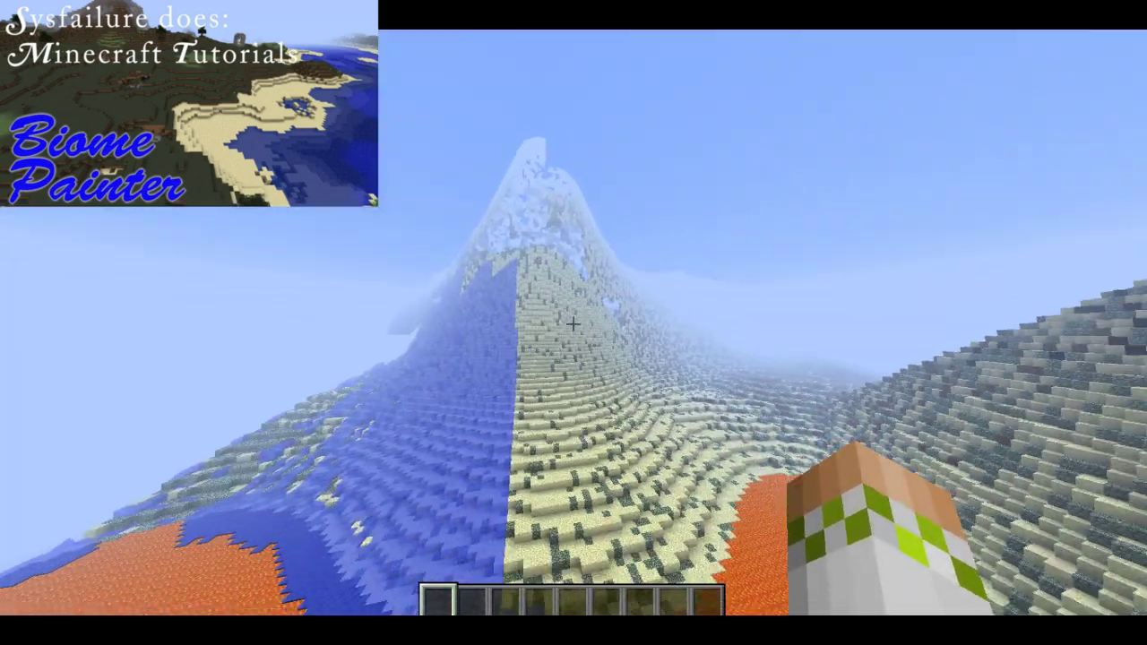
key("w")
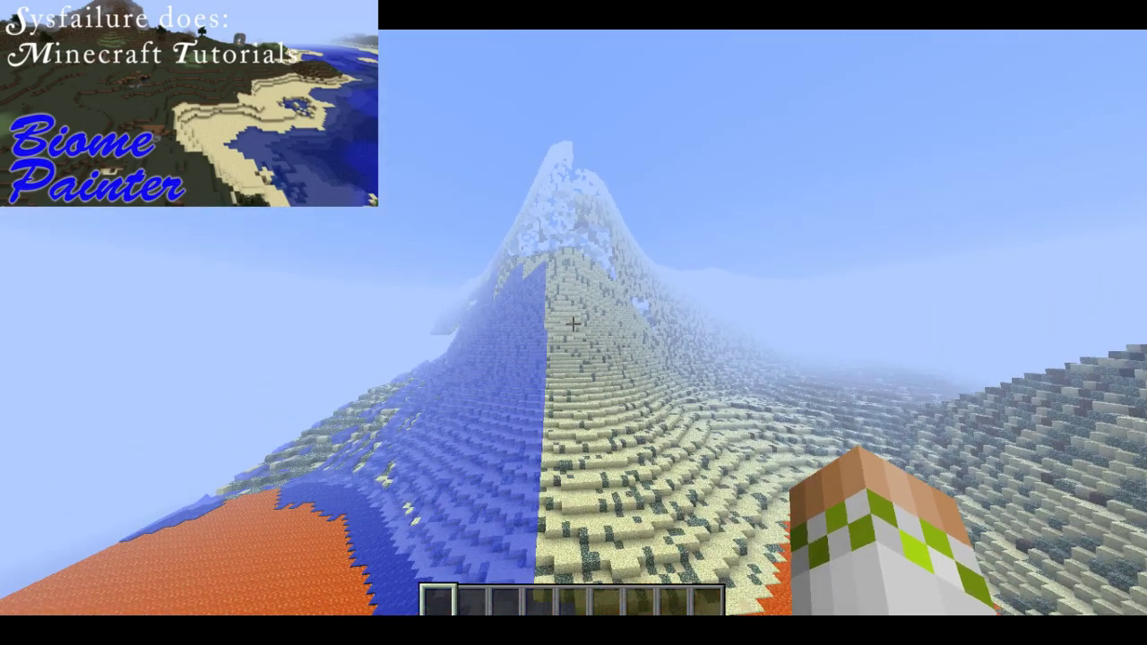
key("shift")
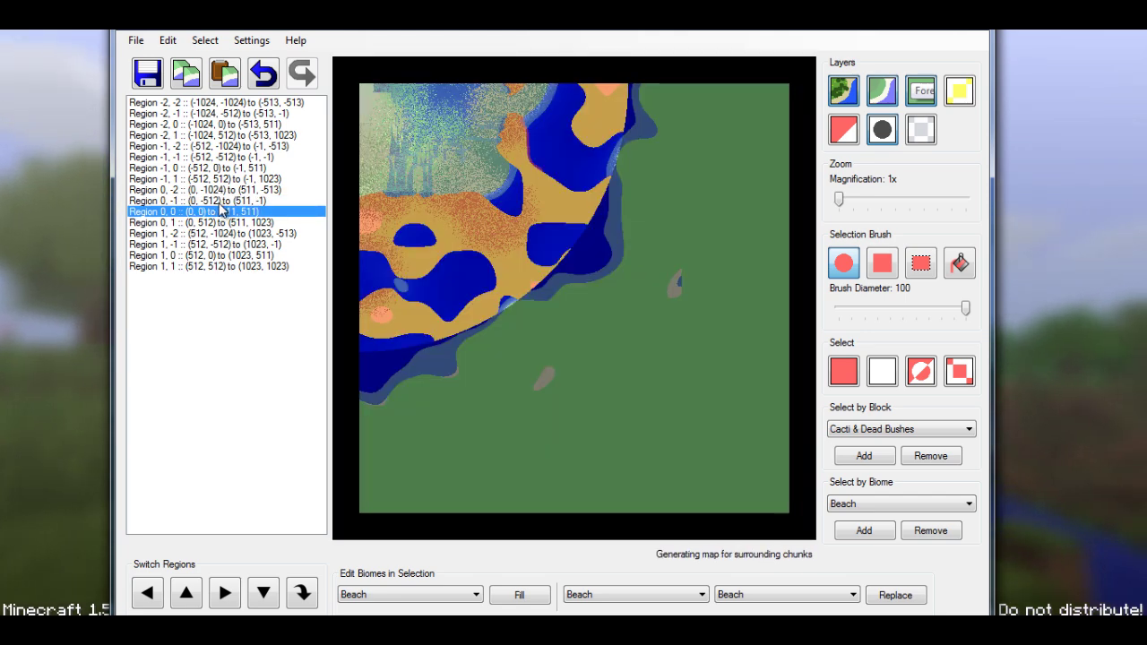
In Biome Painter, open Region 0, -1 and paint a selection over the entire region with the round brush at diameter 100.
left_click(215, 201)
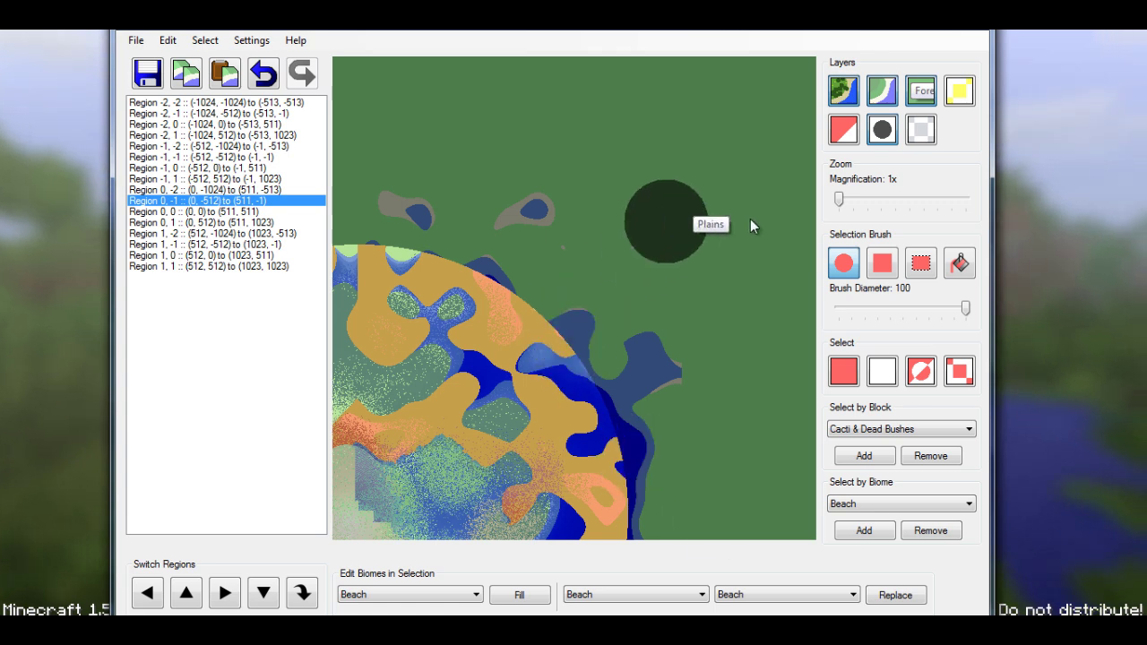
left_click(846, 133)
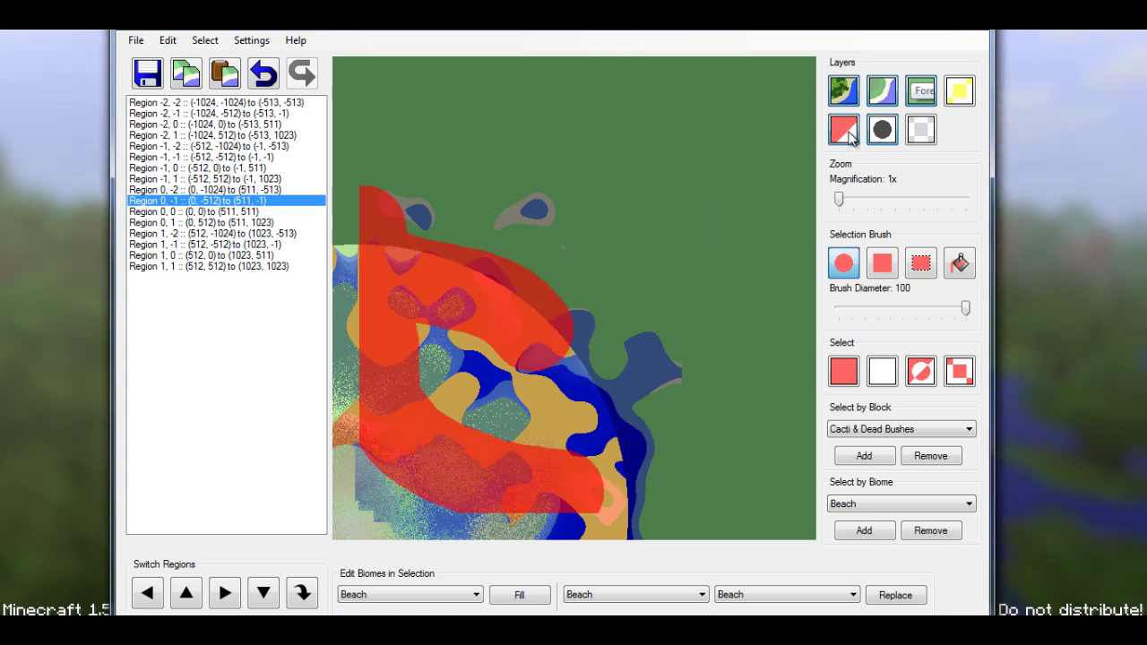
mouse_move(424, 367)
left_mouse_down()
mouse_move(473, 367)
mouse_move(285, 550)
left_mouse_up()
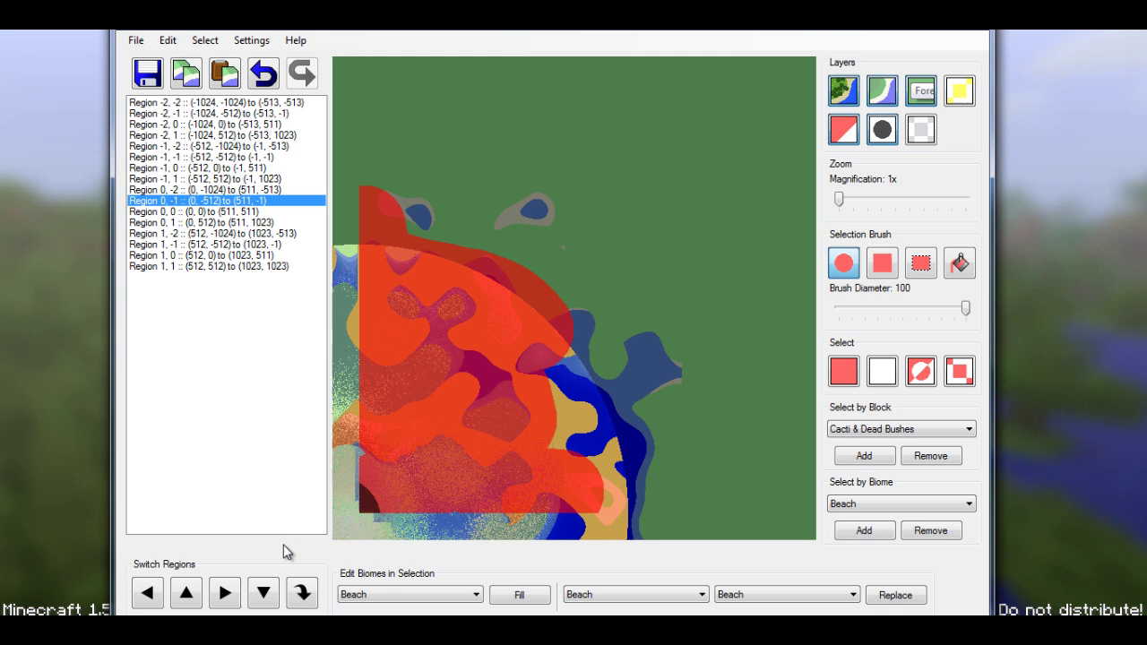
mouse_move(362, 506)
left_mouse_down()
mouse_move(571, 413)
mouse_move(559, 404)
mouse_move(646, 391)
mouse_move(645, 533)
left_mouse_up()
left_click_drag(426, 243, 691, 248)
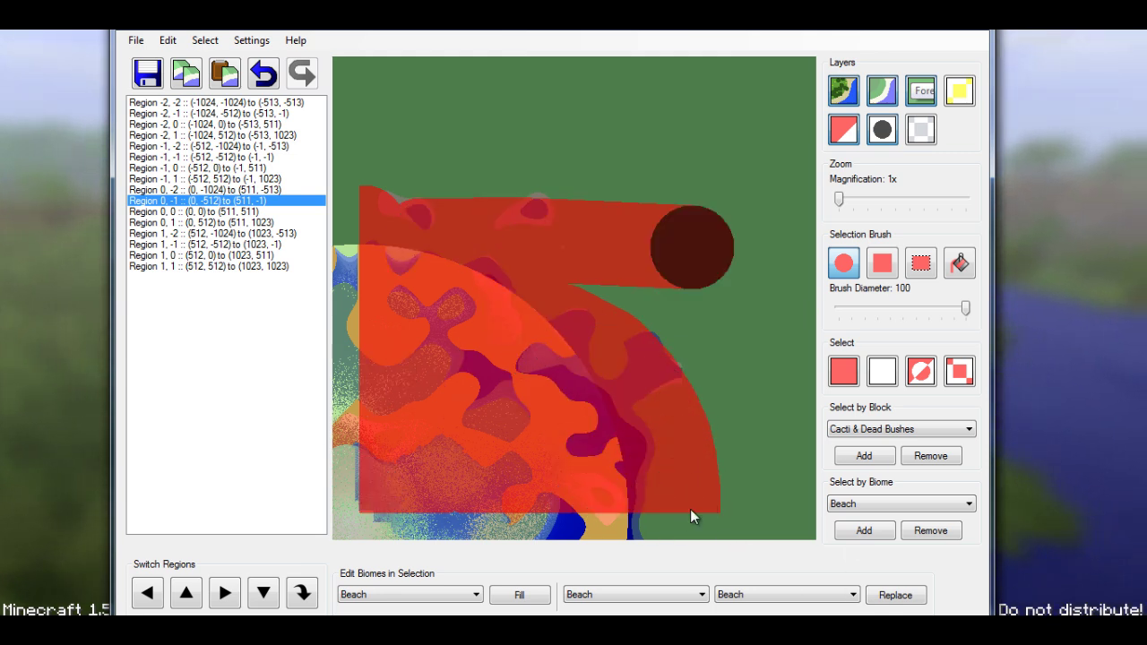
mouse_move(690, 509)
left_mouse_down()
mouse_move(632, 191)
mouse_move(417, 300)
mouse_move(532, 215)
mouse_move(375, 181)
mouse_move(364, 80)
mouse_move(691, 84)
mouse_move(704, 167)
mouse_move(740, 131)
mouse_move(700, 162)
mouse_move(757, 354)
left_mouse_up()
mouse_move(739, 158)
left_mouse_down()
mouse_move(716, 343)
mouse_move(774, 429)
left_mouse_up()
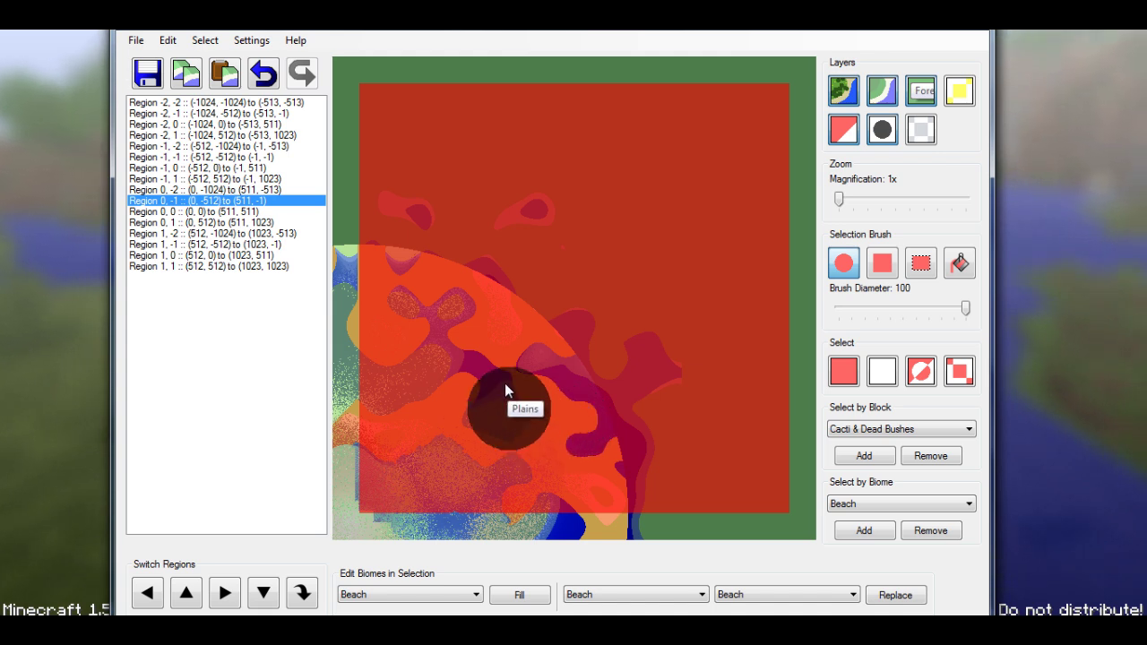
Fill the selected region with the Mushroom Island biome and hide the selection overlay.
left_click(955, 504)
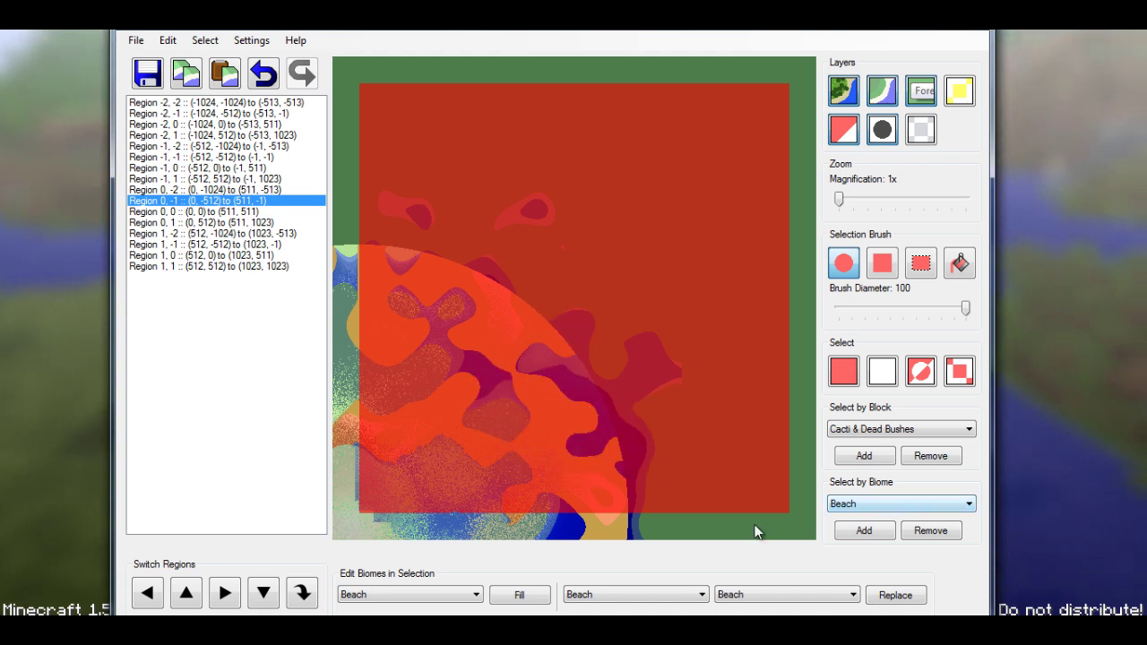
left_click(473, 596)
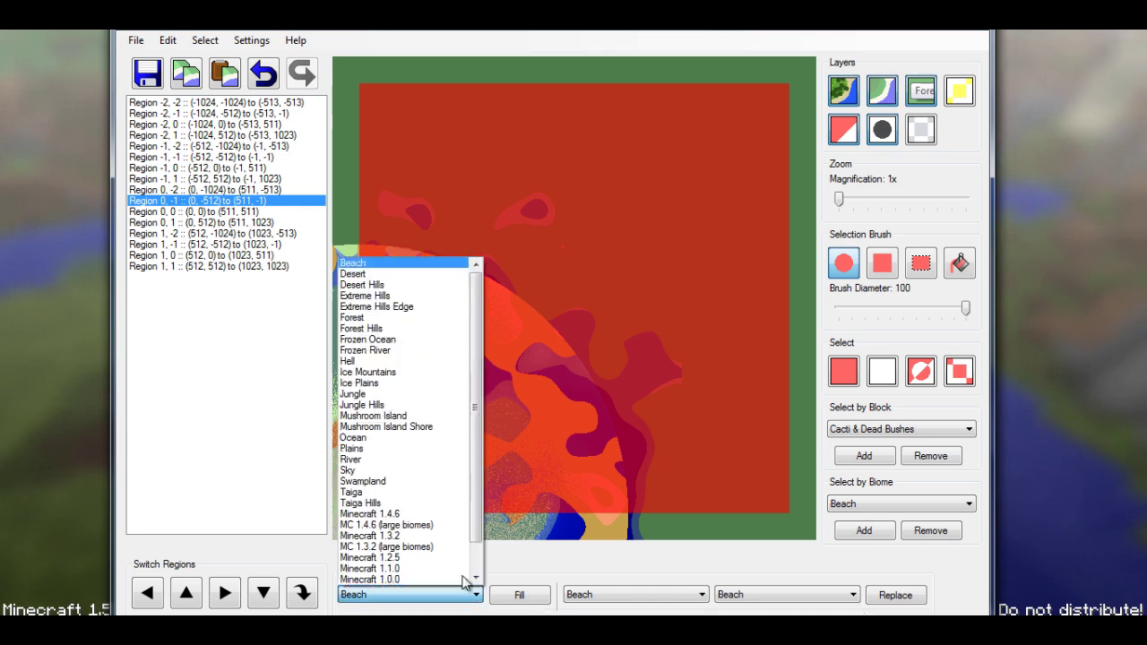
left_click(438, 416)
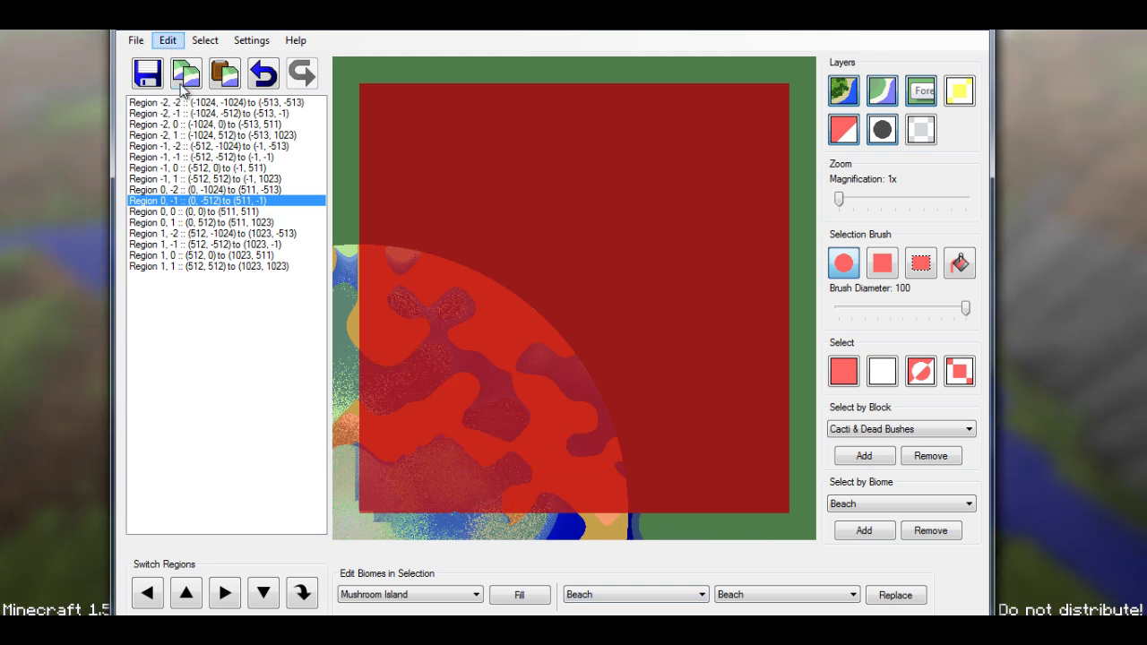
left_click(844, 133)
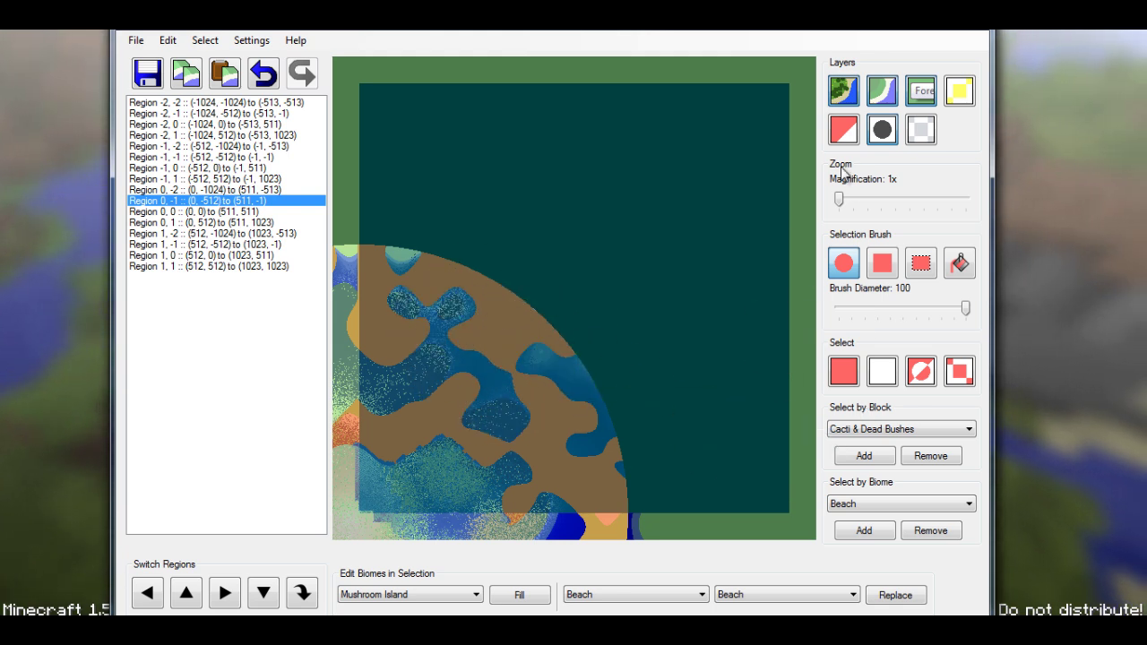
Toggle the terrain and biome map layers off and on to compare how each displays the region.
left_click(844, 101)
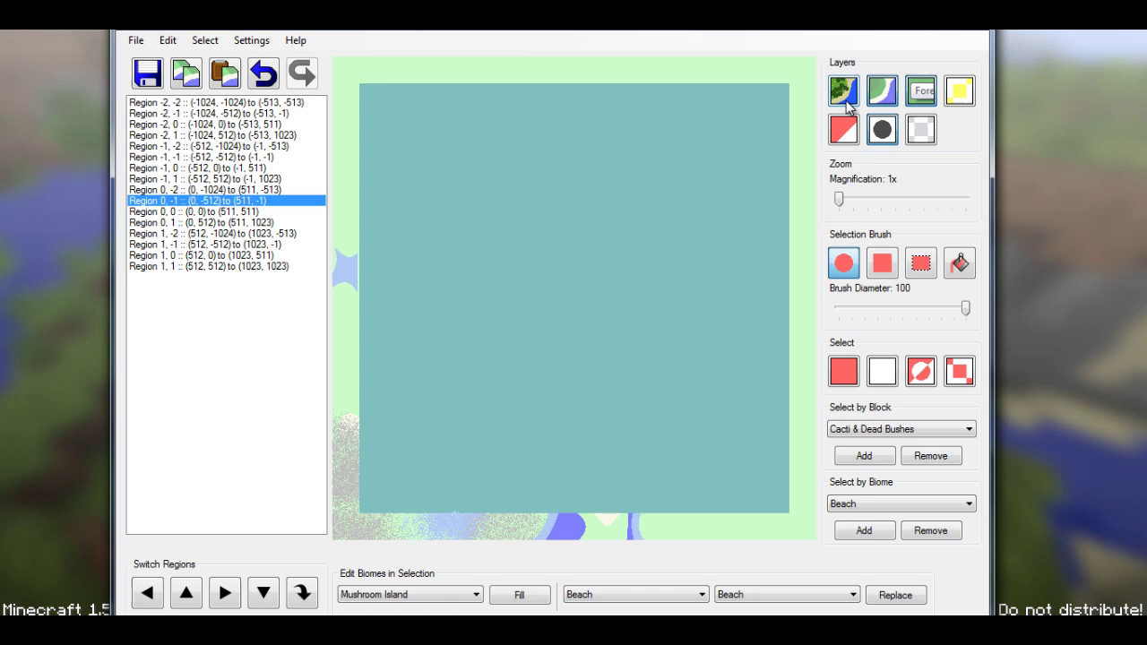
left_click(845, 98)
left_click(892, 94)
left_click(892, 96)
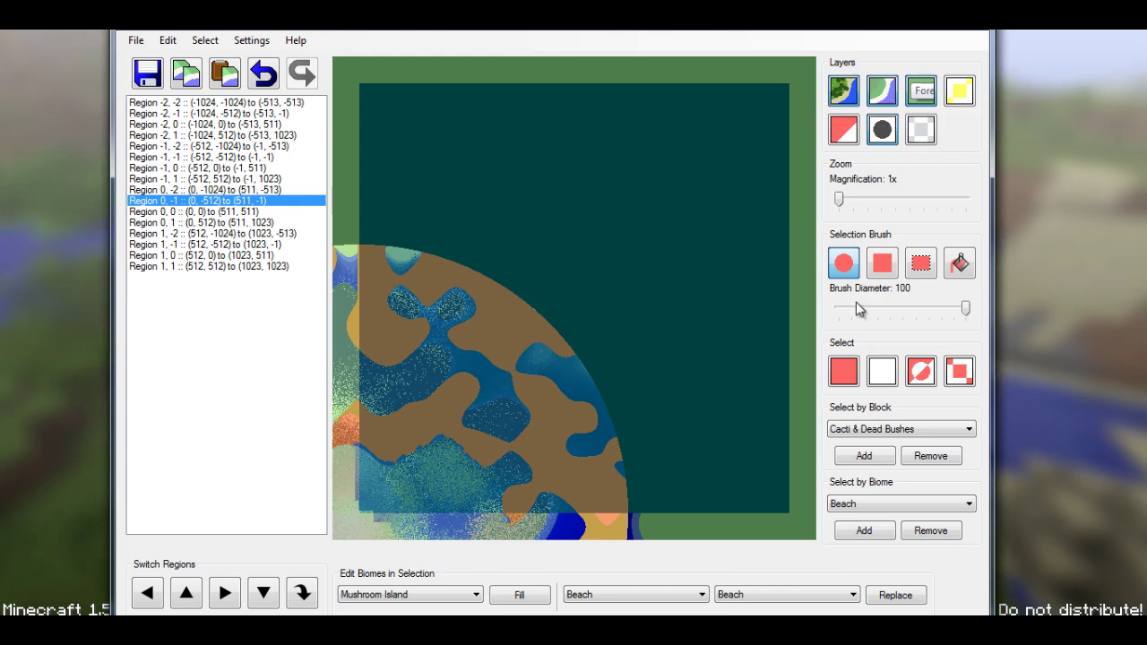
Switch to Region 0, 1 and inspect its strip of plains biome up close.
left_click(266, 599)
left_click(550, 375)
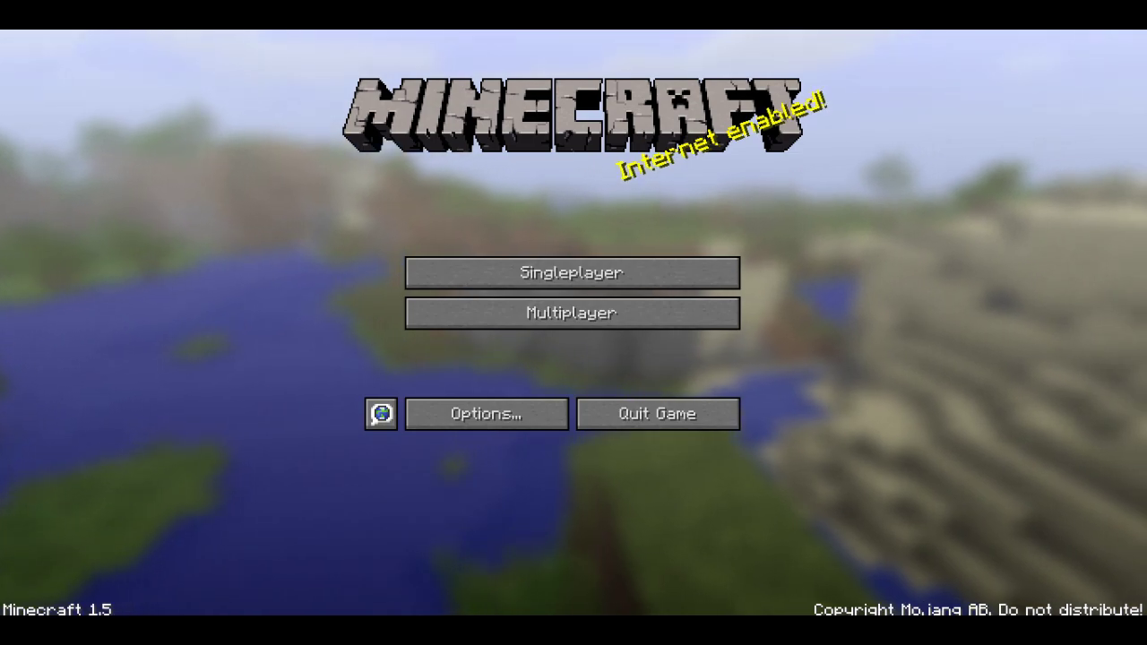
left_click(958, 614)
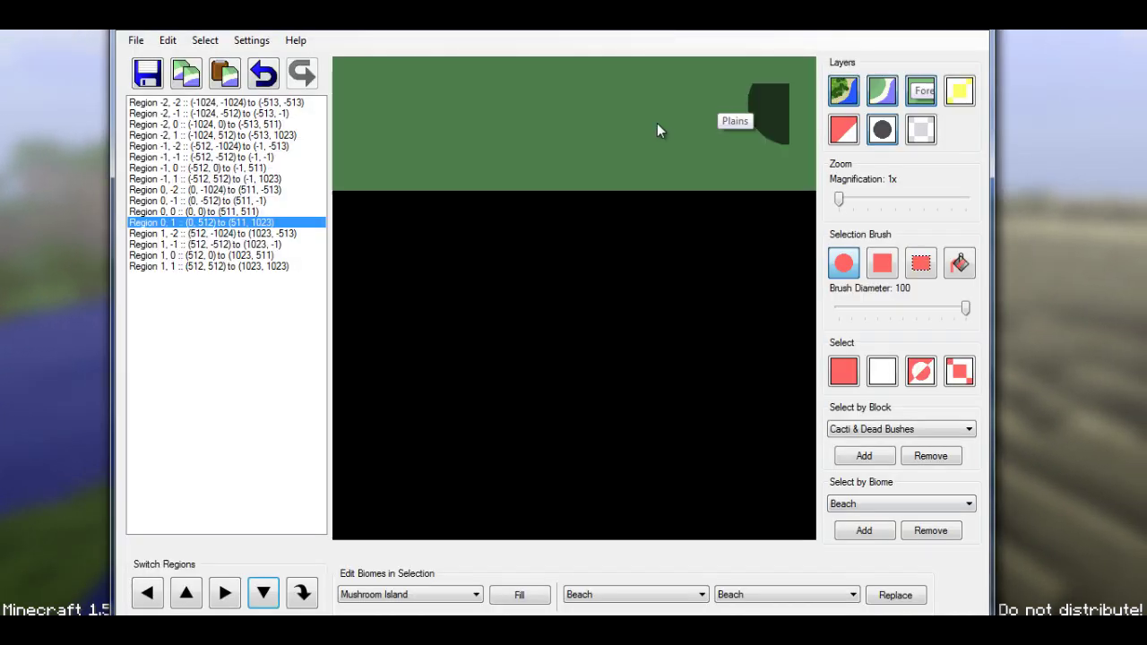
scroll(475, 152, "up", 4)
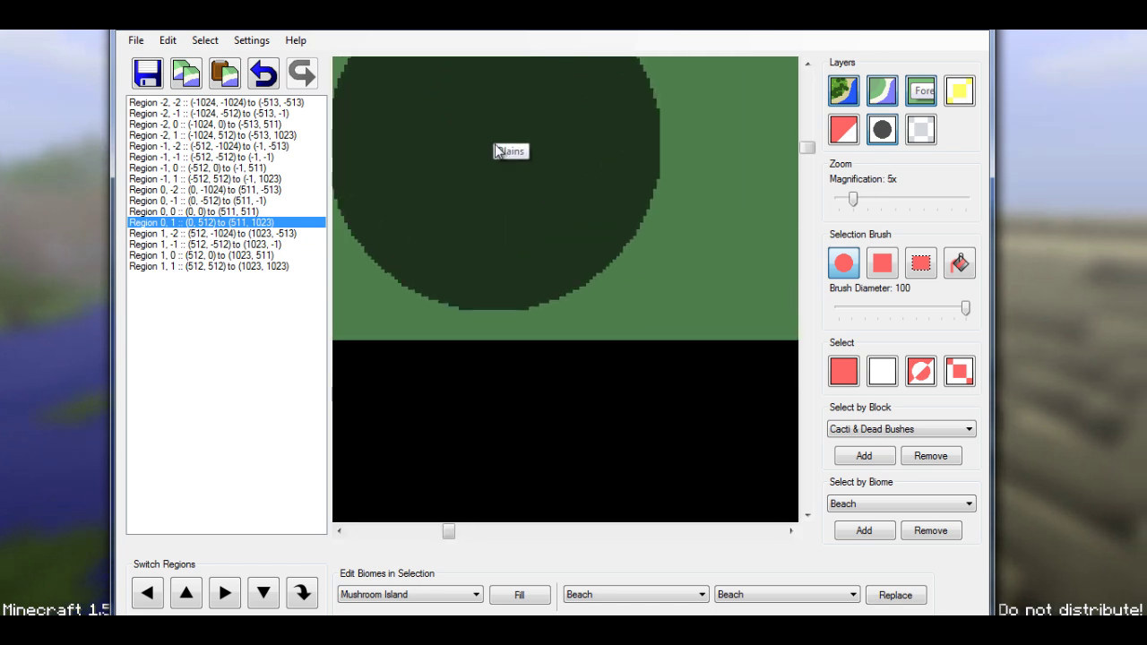
scroll(499, 150, "down", 4)
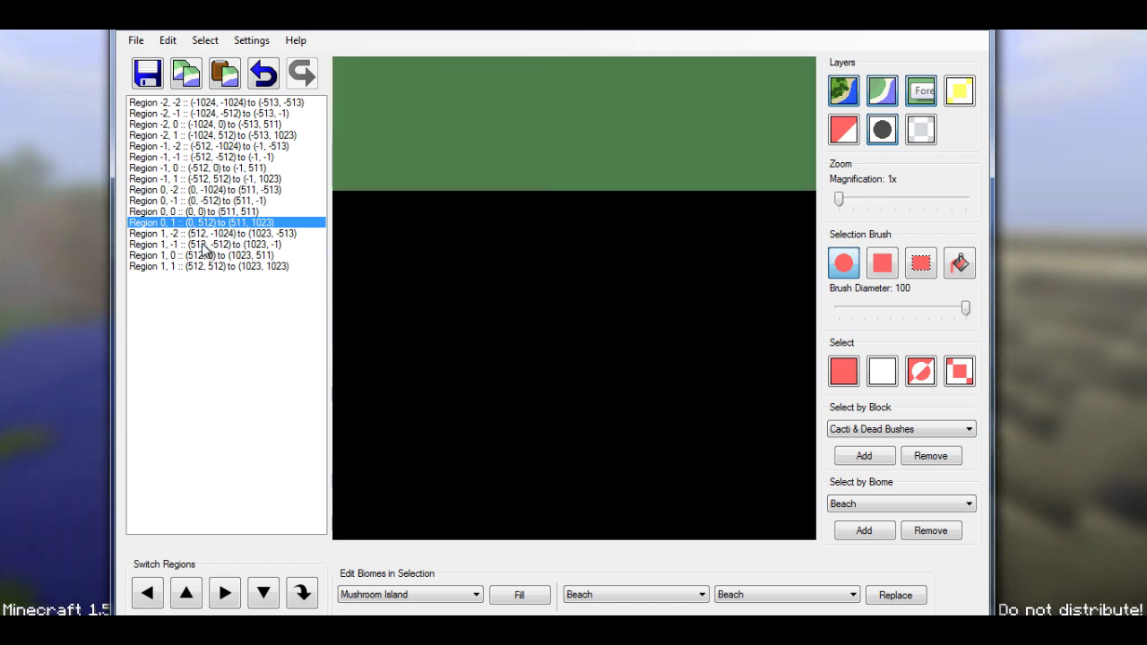
Look through Regions 1, -2 to 1, 1 along the map's eastern edge, and return to Region 0, 0.
left_click(231, 234)
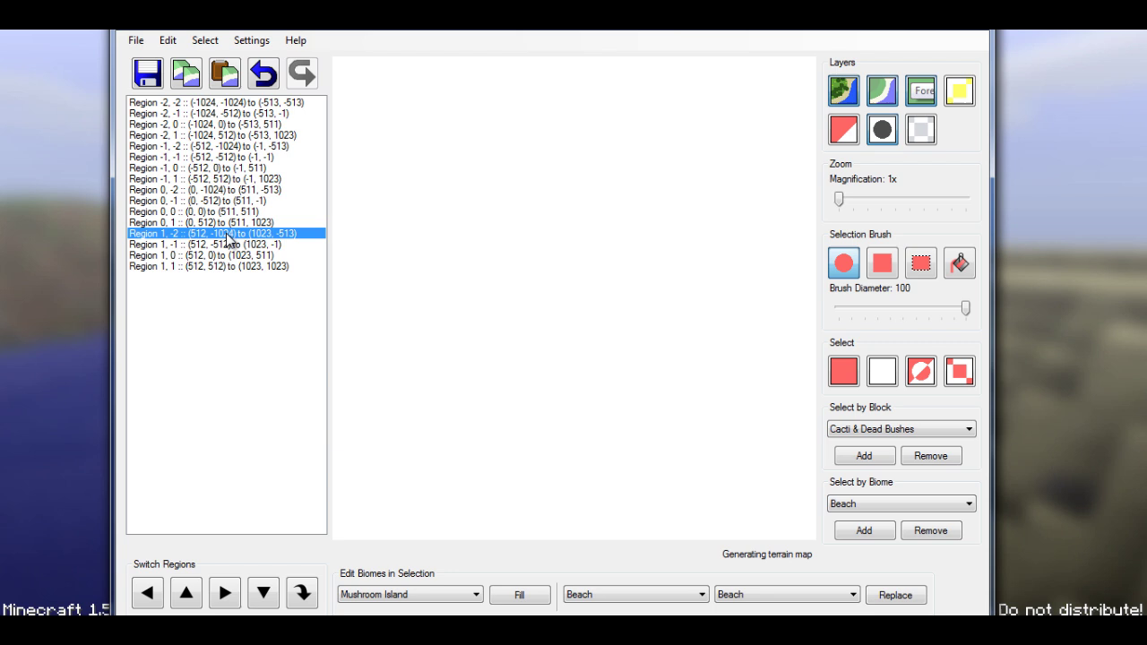
left_click(237, 246)
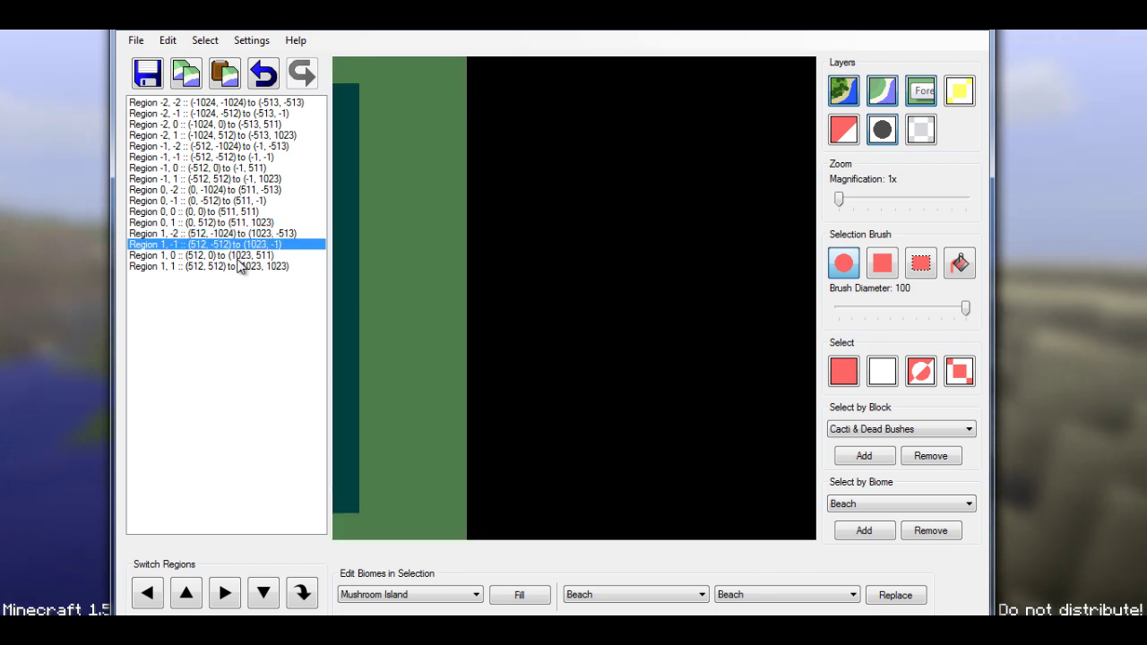
left_click(238, 257)
left_click(240, 268)
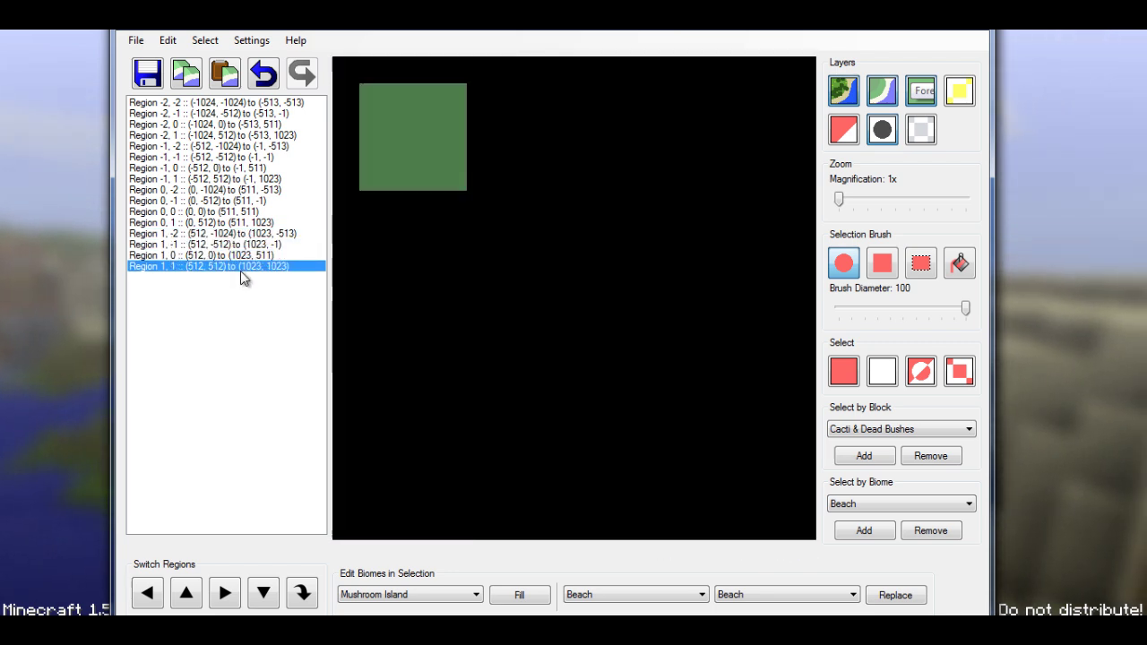
left_click(258, 189)
left_click(257, 211)
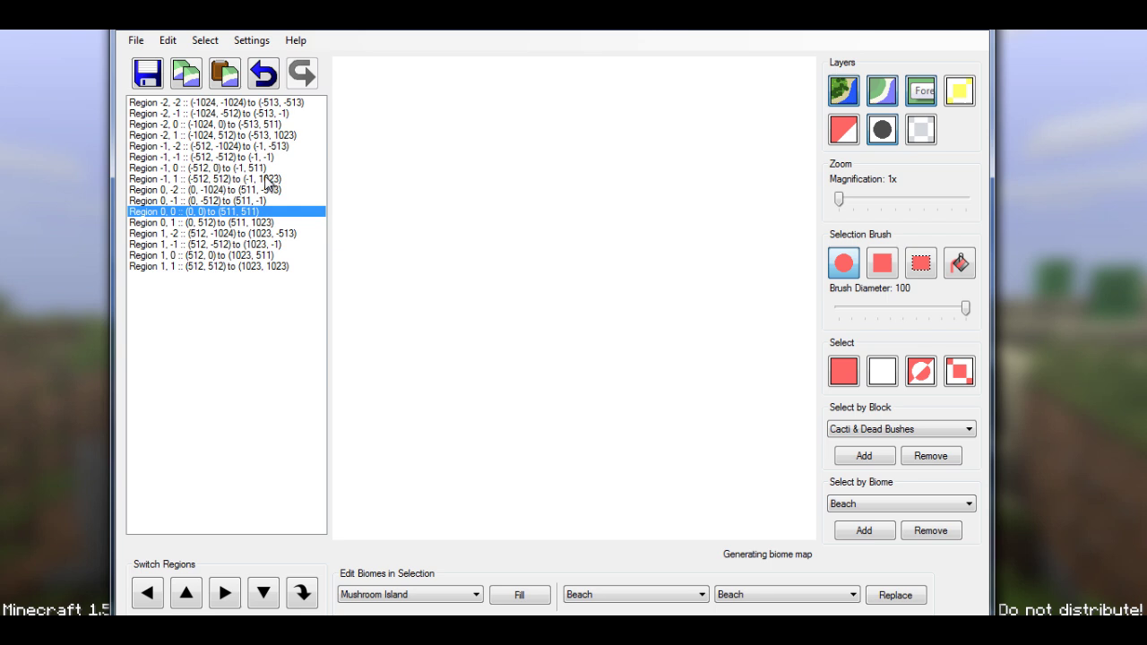
key("Up")
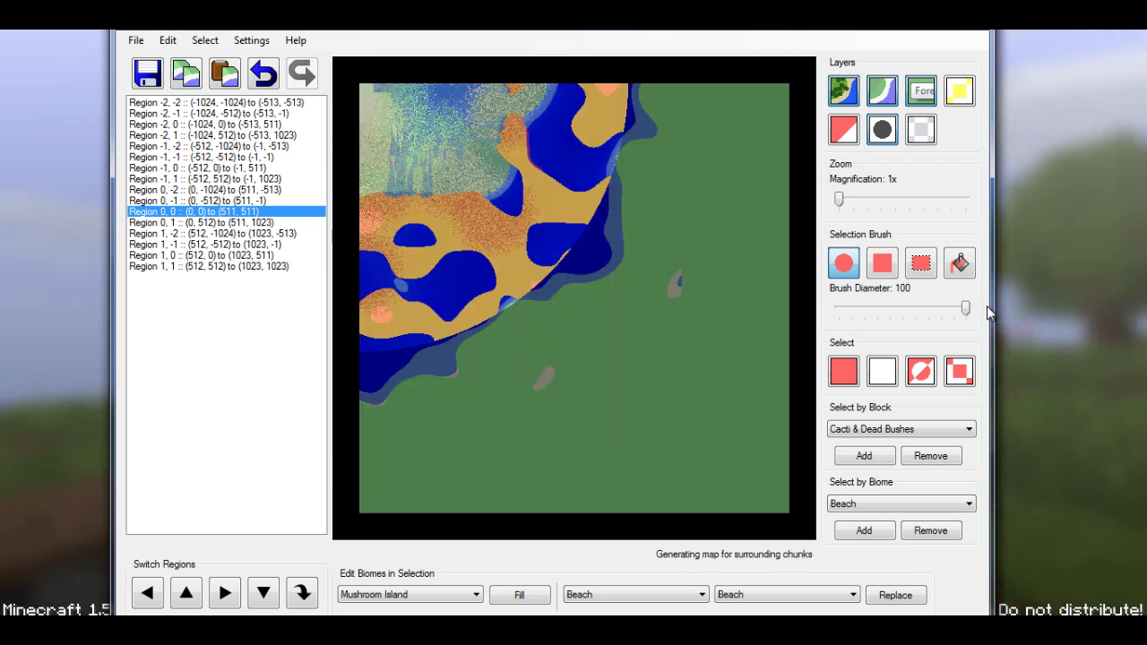
left_click(843, 130)
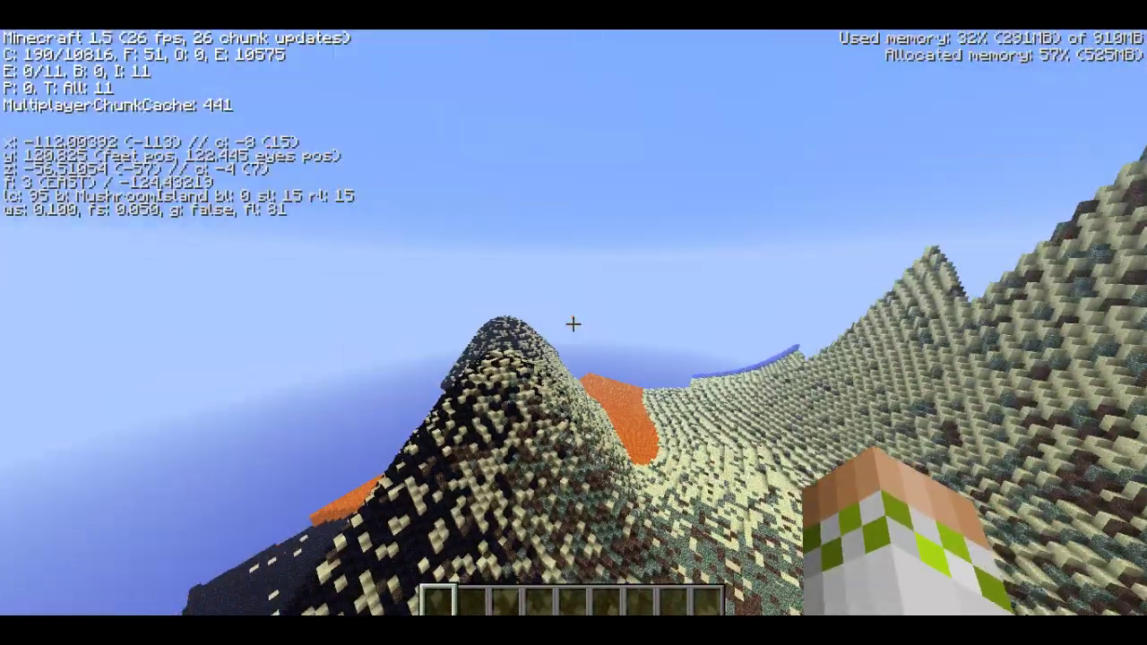
Switch to Minecraft and fly up toward the mountain's spires, checking the MushroomIsland biome in the debug overlay.
key("w")
key("w")
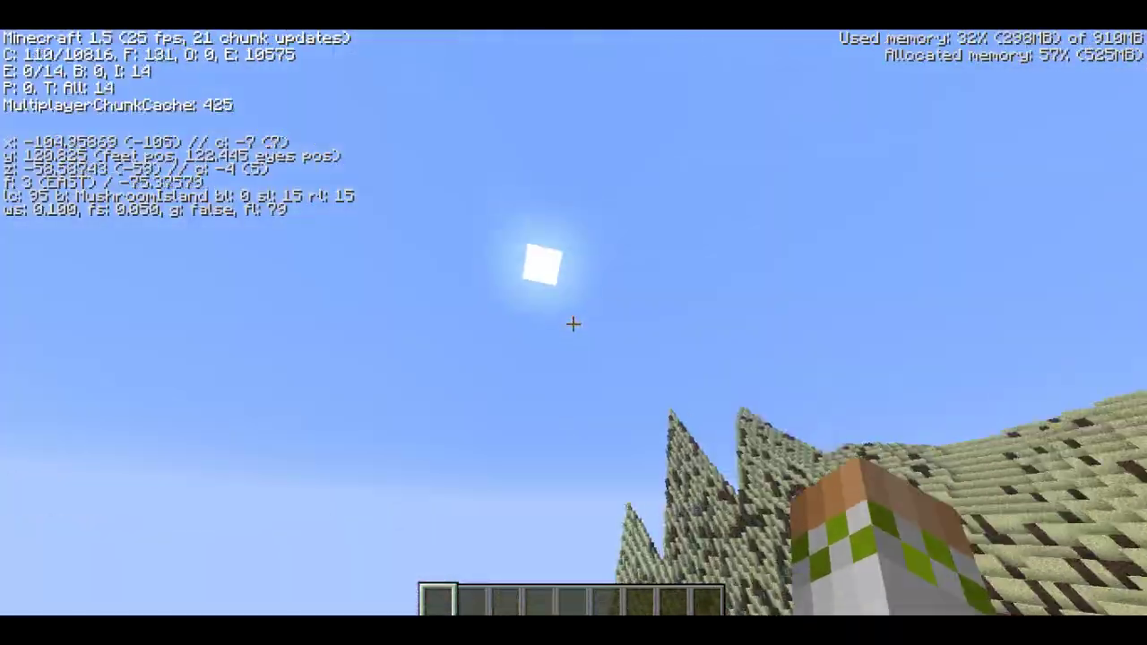
key("space")
key("w")
key("space")
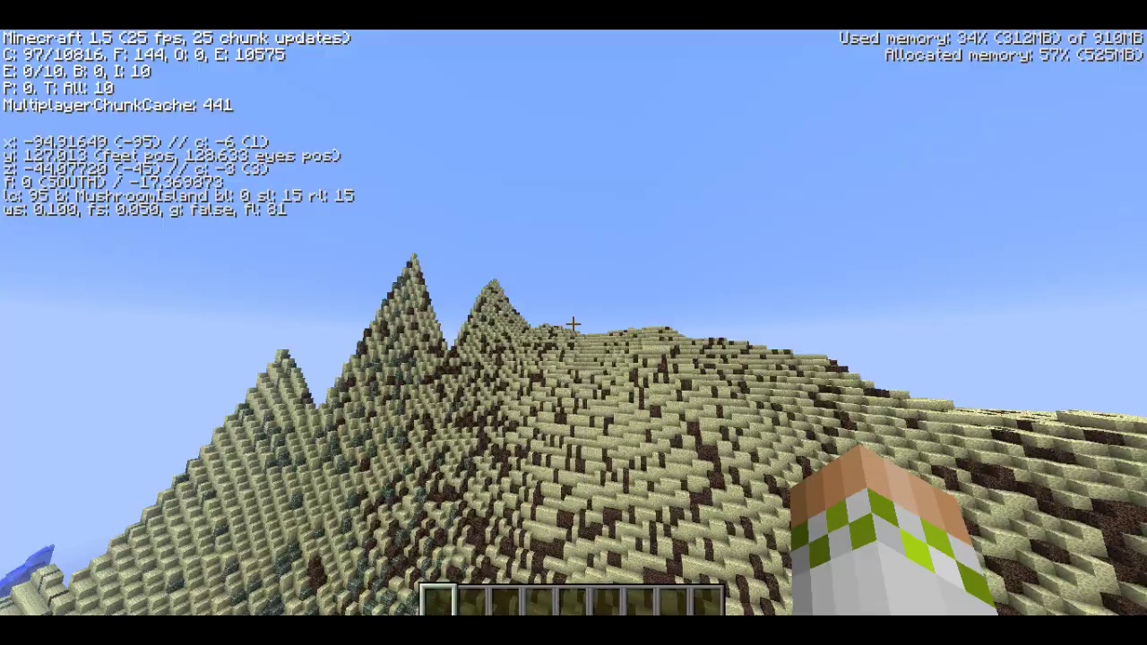
key("w")
key("space")
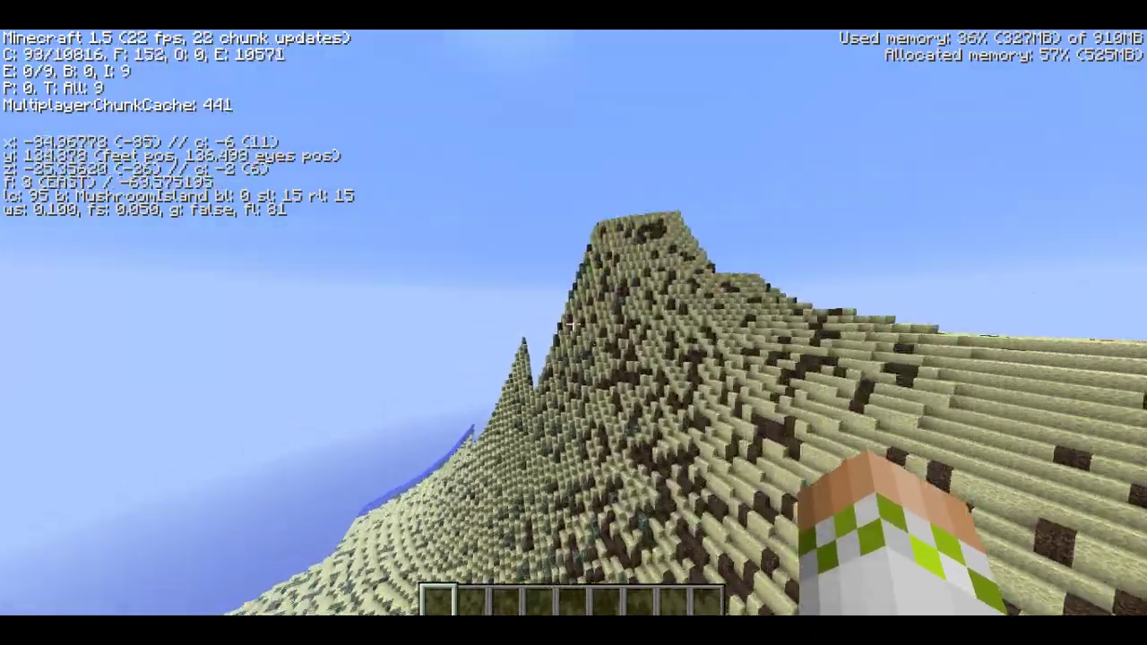
Fly east along the mountain's steep face and inspect its mixed blocks and the water running down the slope.
key("w")
key("space")
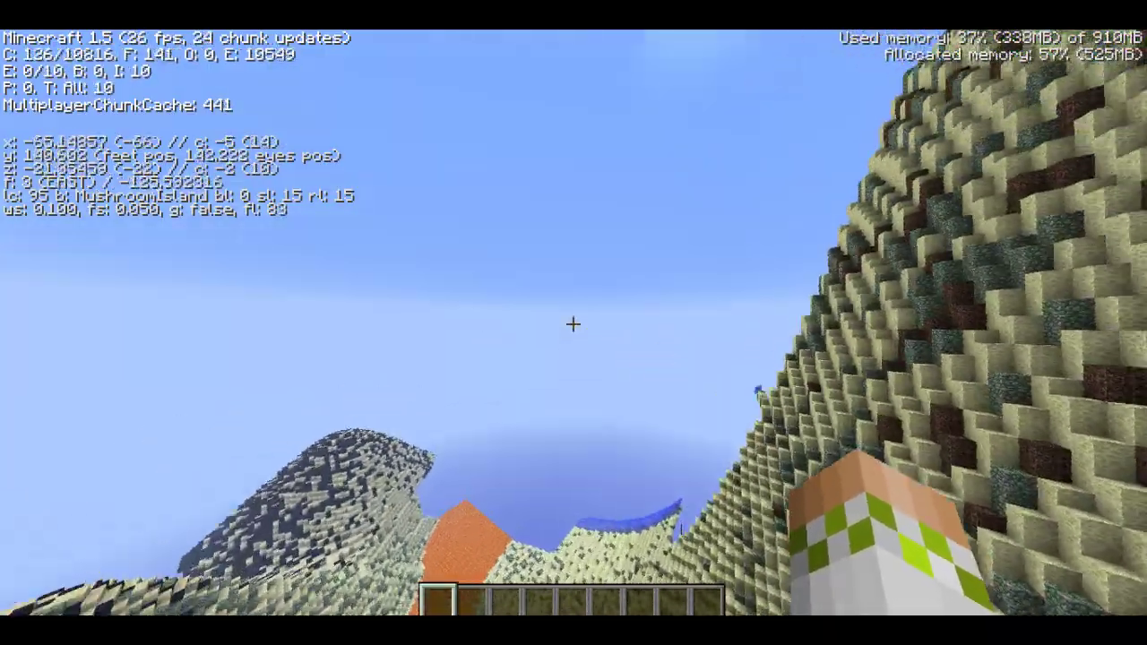
key("w")
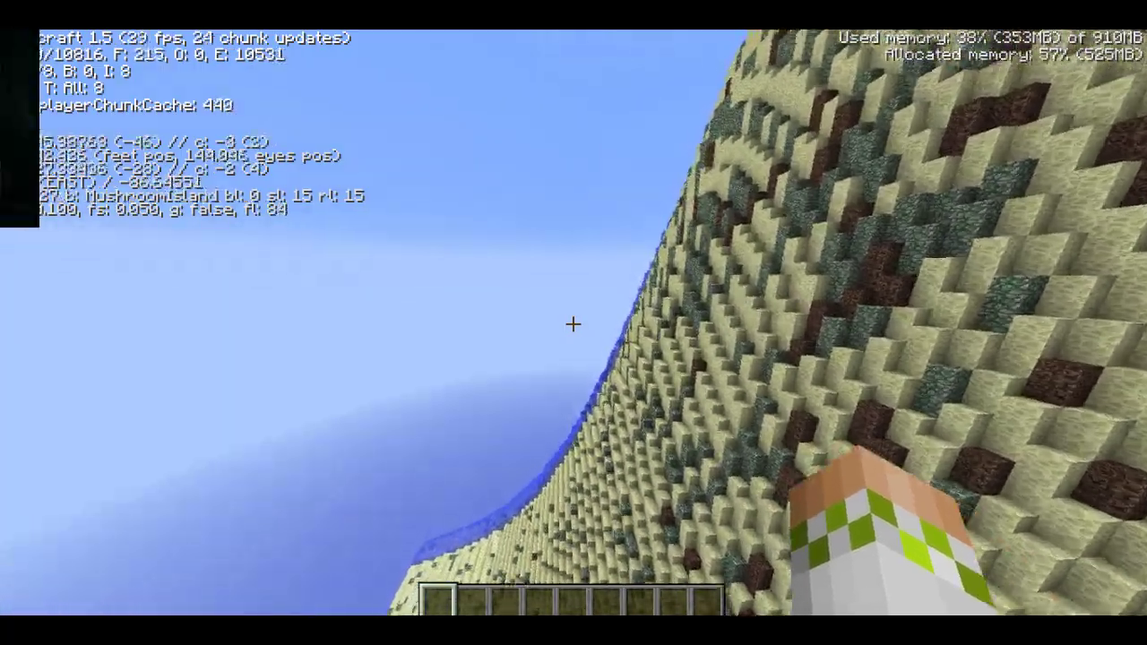
key("w")
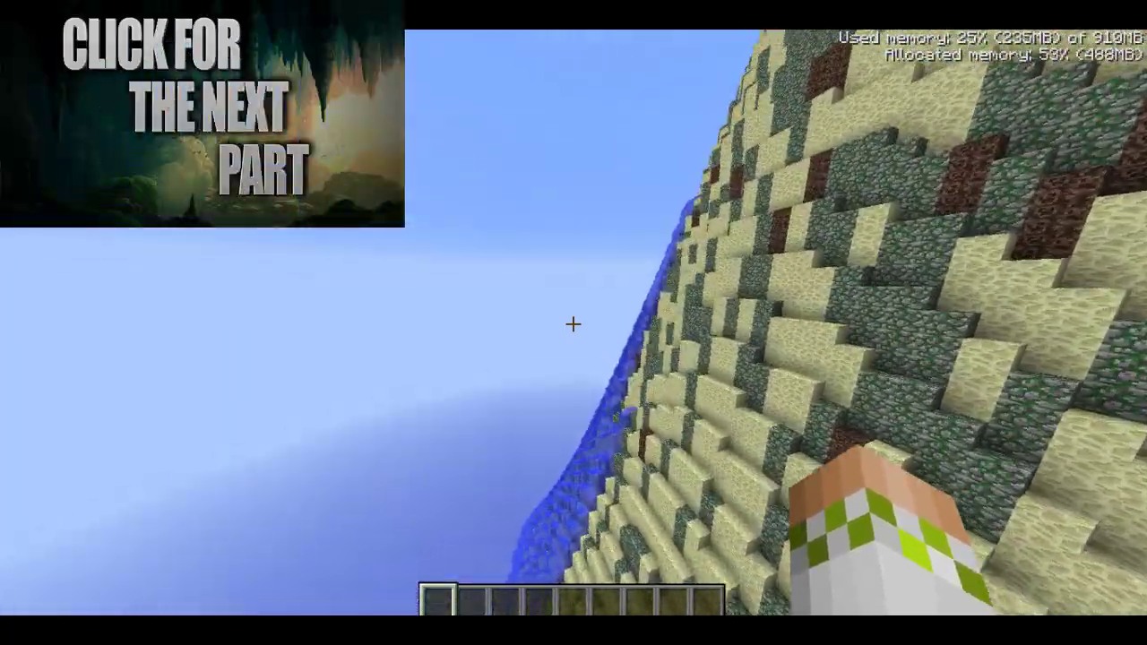
key("w")
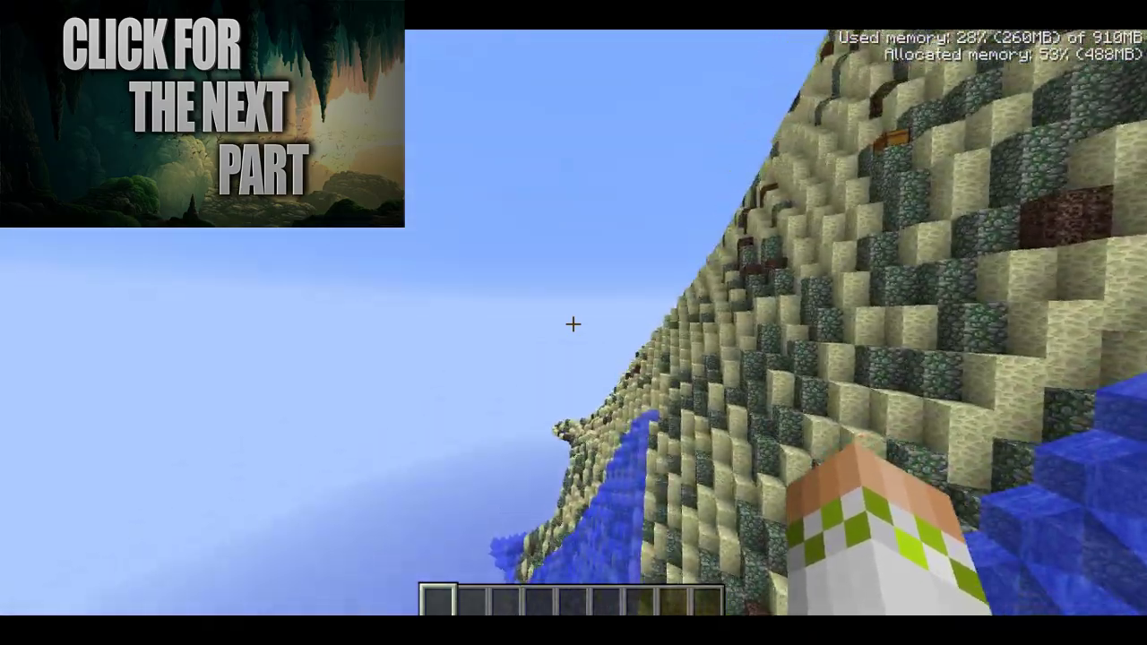
Fly on around the mountain's flank and inspect the water spilling over its lower slope and outlying ridges.
key("w")
key("w")
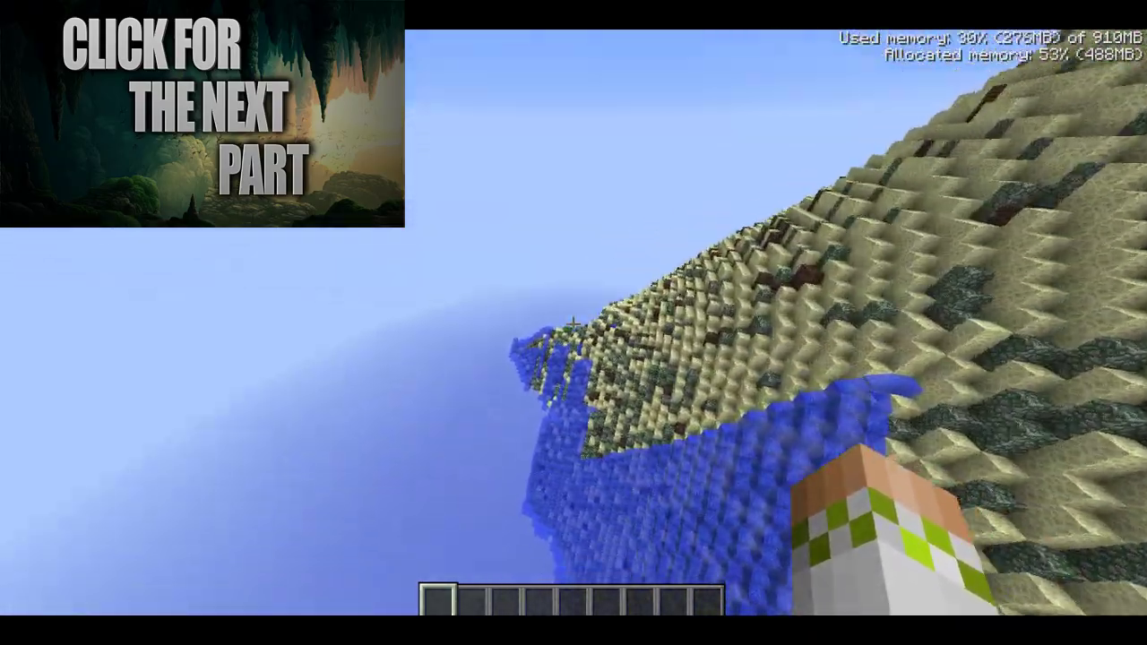
key("w")
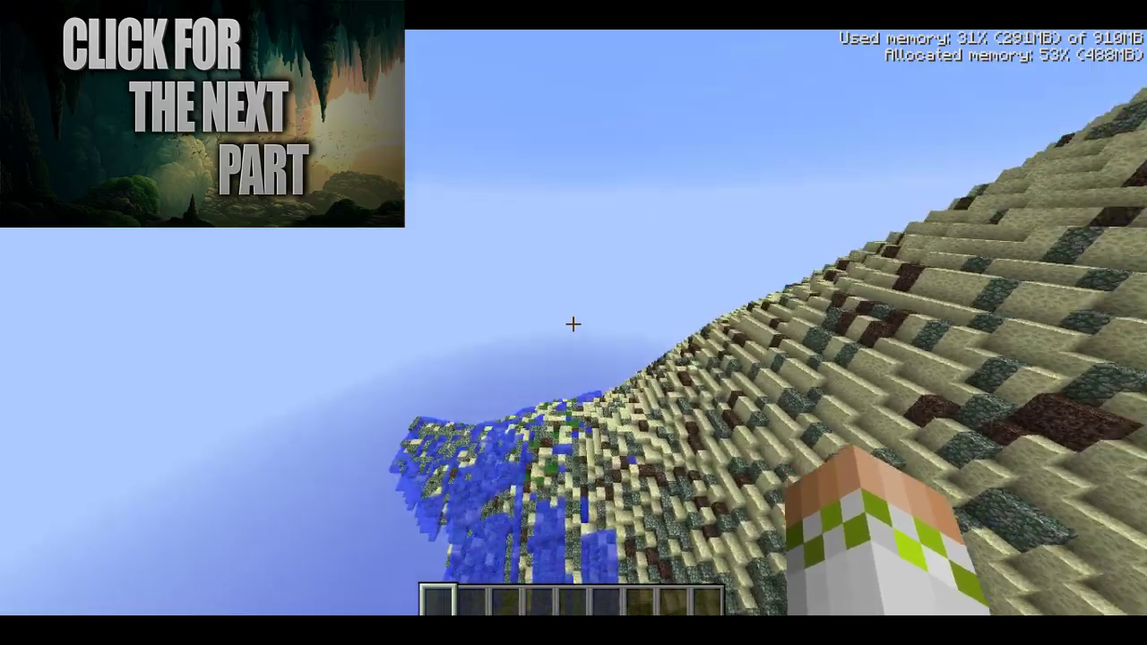
key("w")
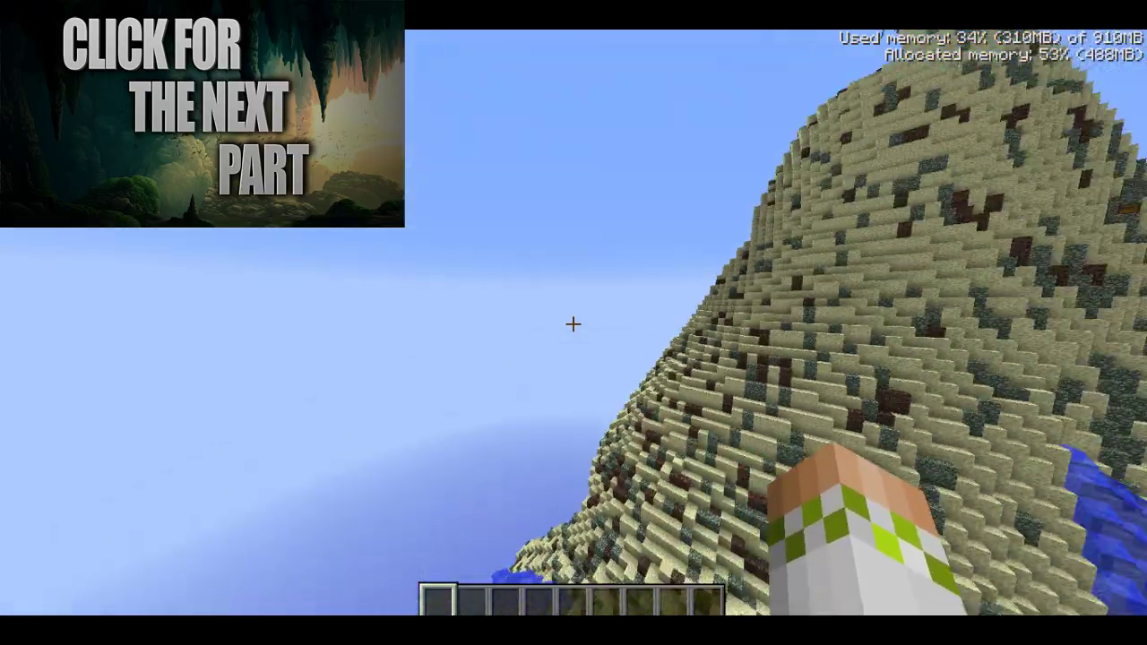
key("w")
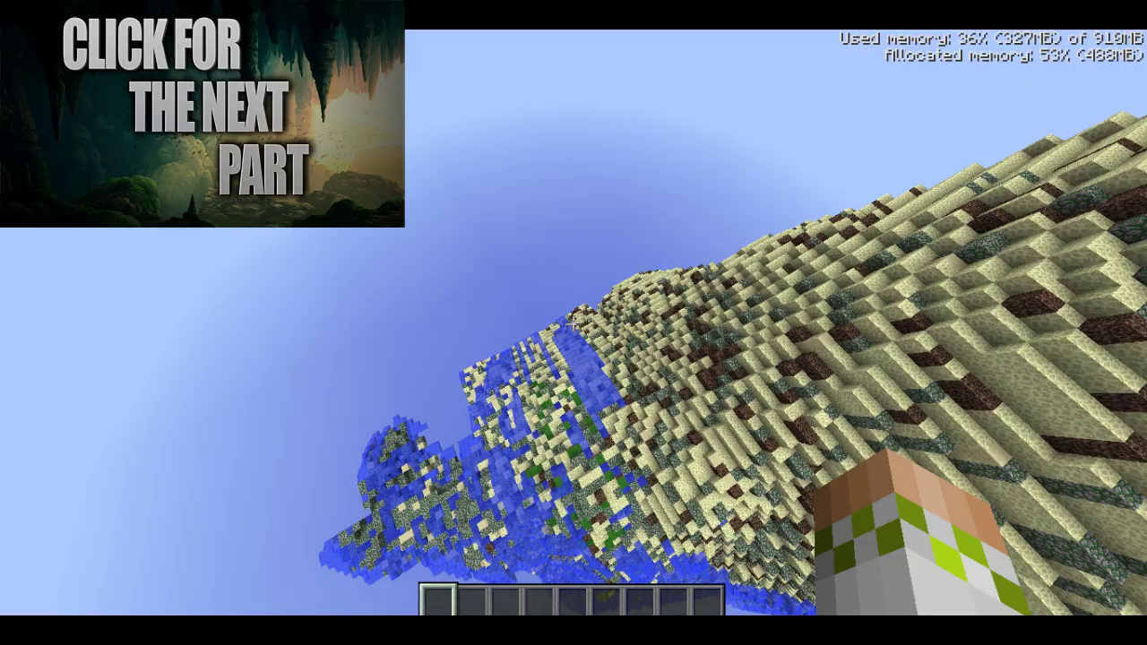
key("w")
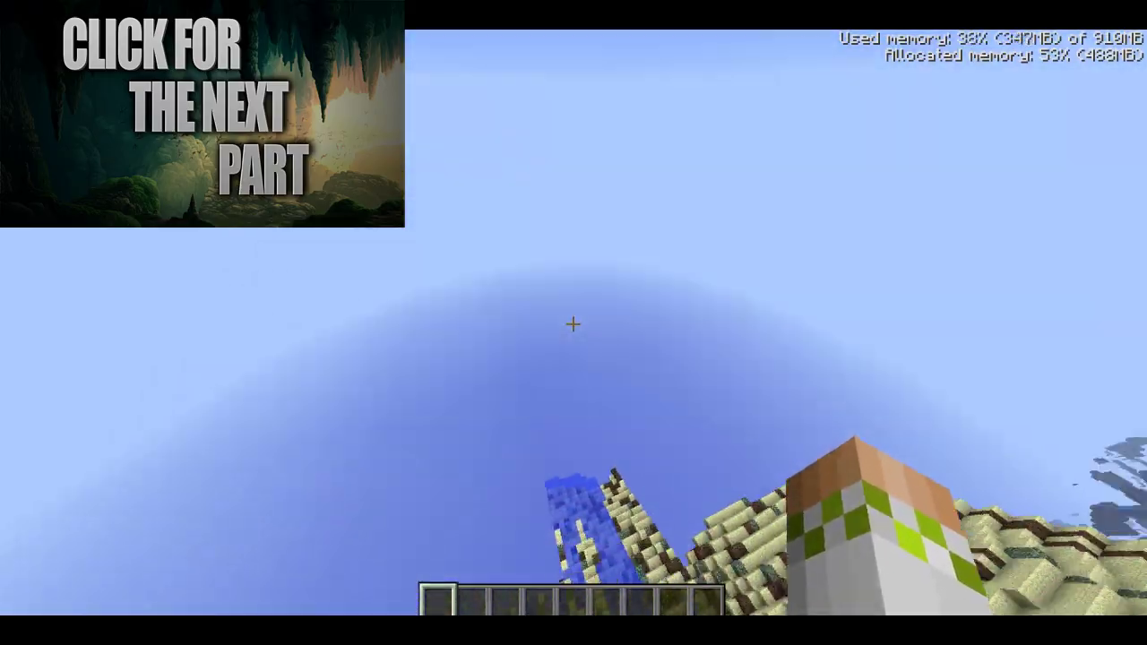
key("F3")
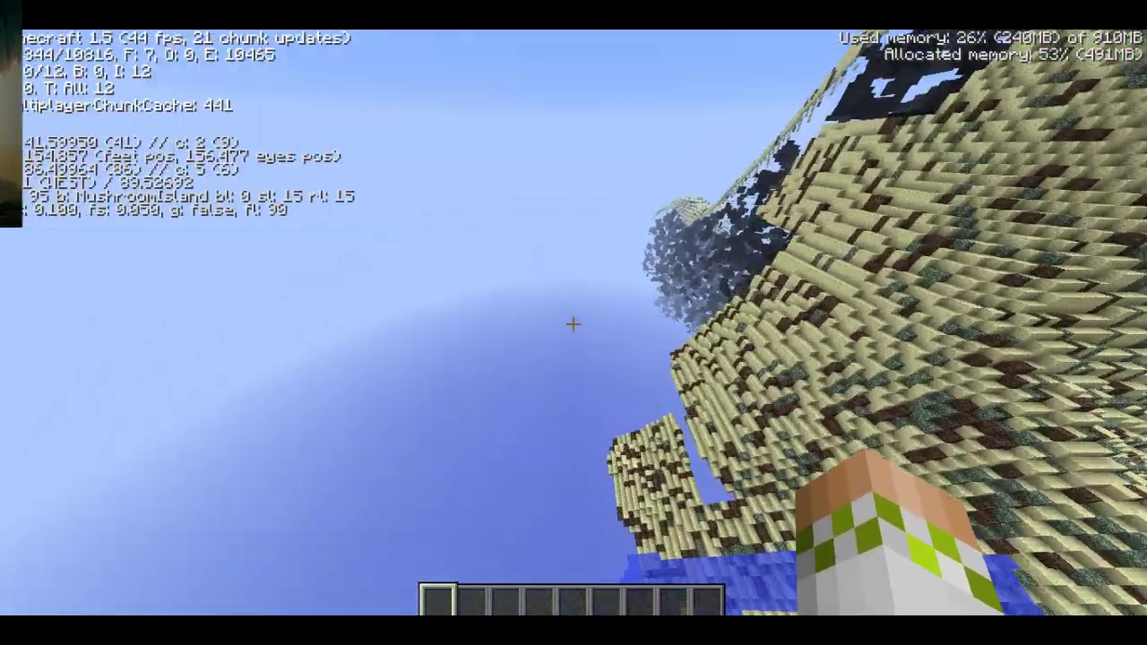
Descend along the pale slope to the mountain's foot and inspect the flat lava sheet beside it.
key("w")
key("a")
key("shift")
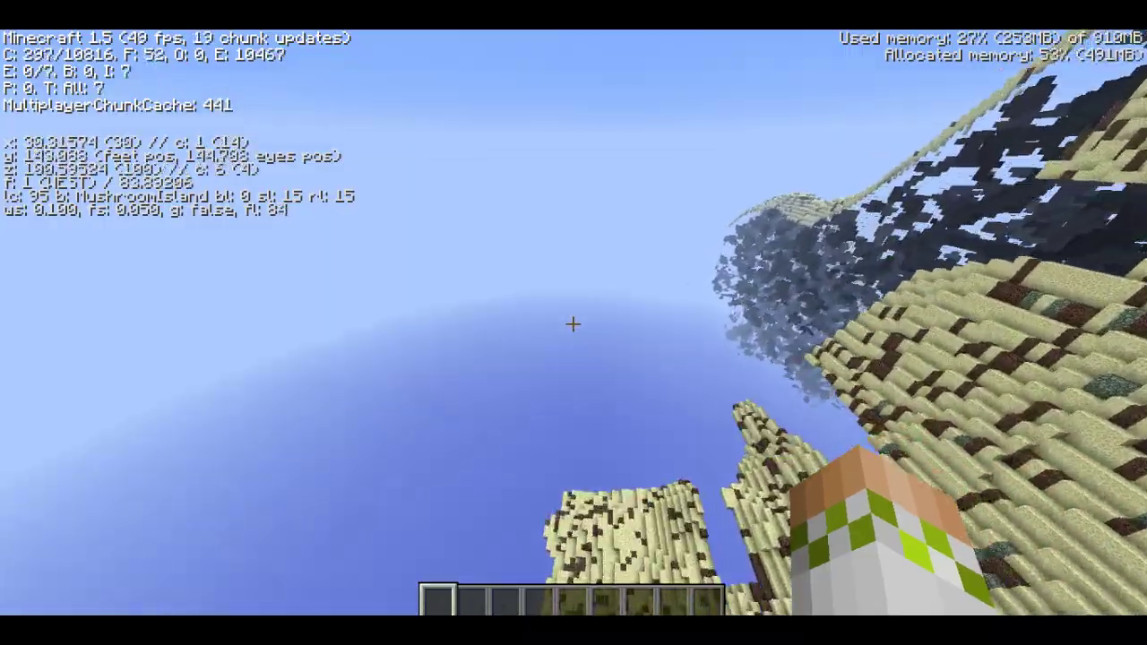
key("w")
key("a")
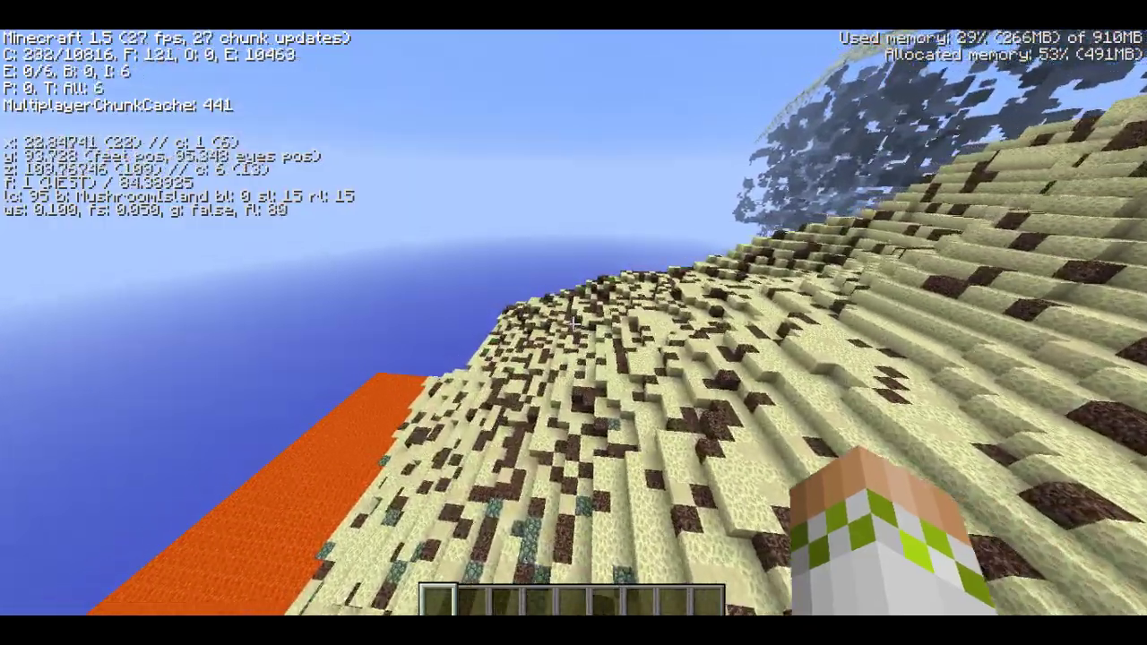
key("w")
key("a")
key("shift")
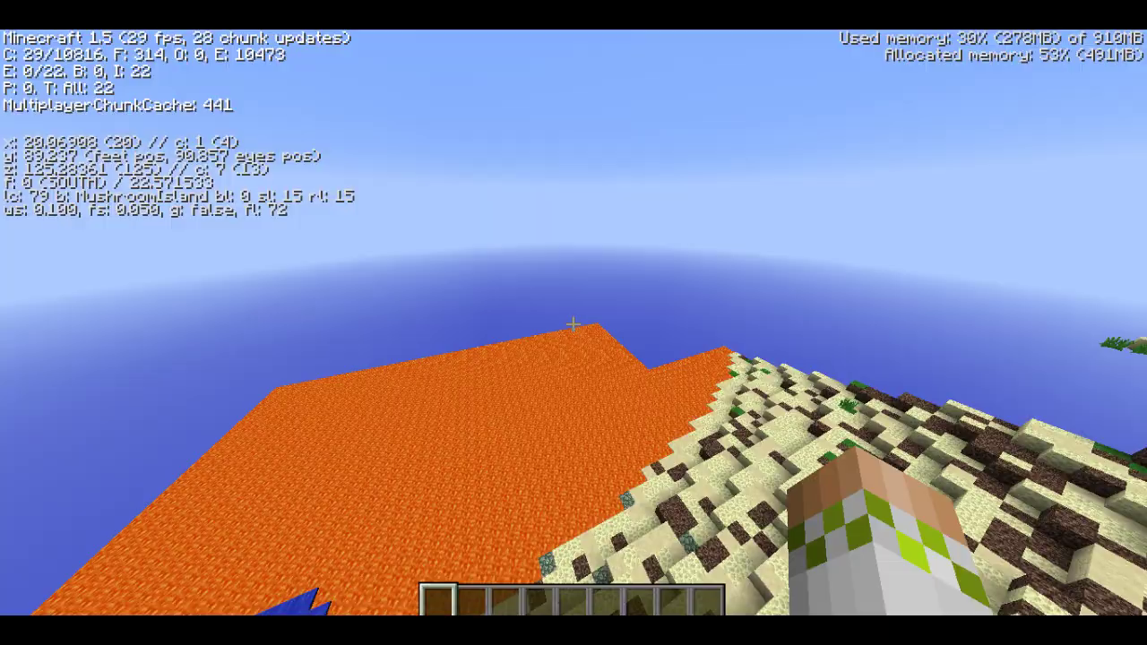
Rise above the foot of the mountain, look back north at its peak, and fly west along the lava's edge.
key("w")
key("a")
key("space")
key("s")
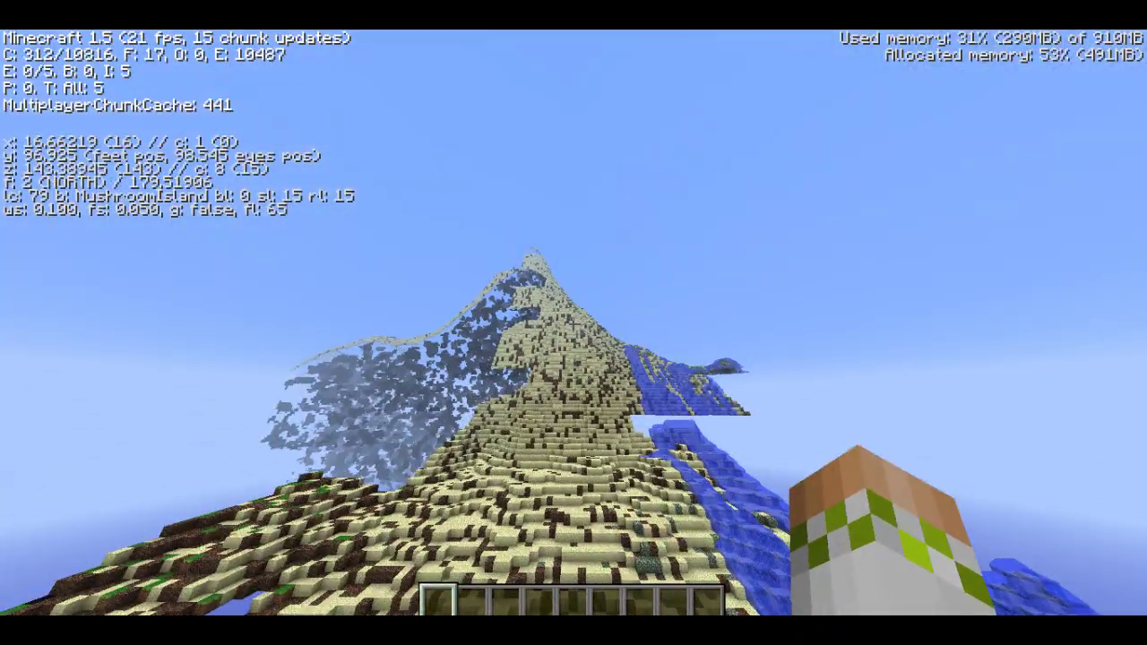
key("w")
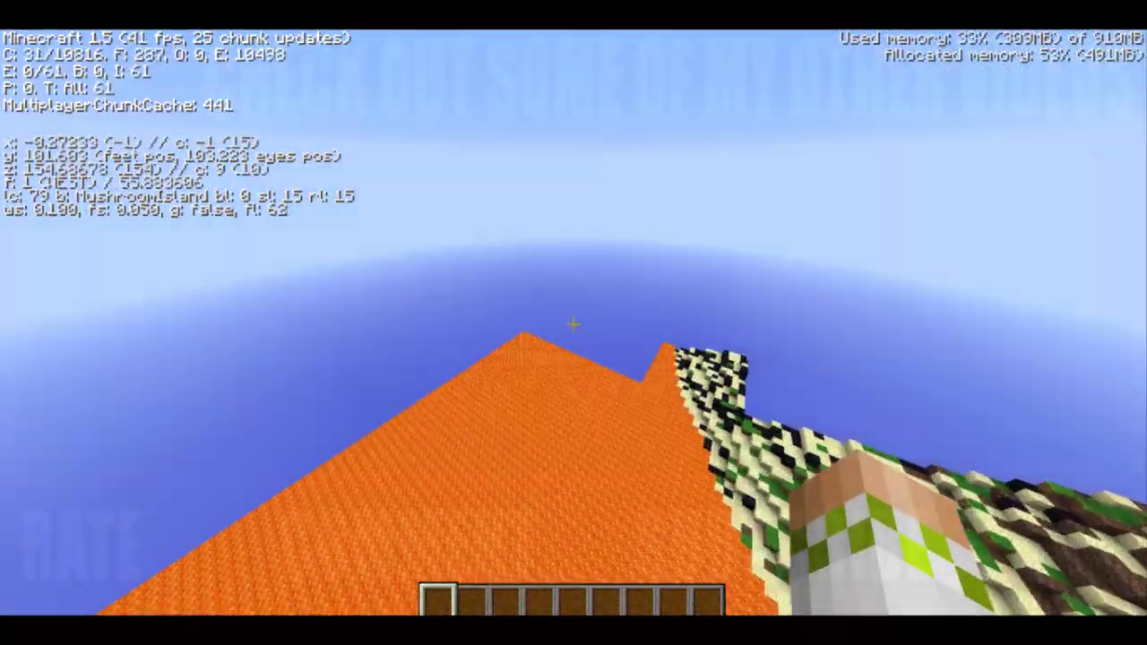